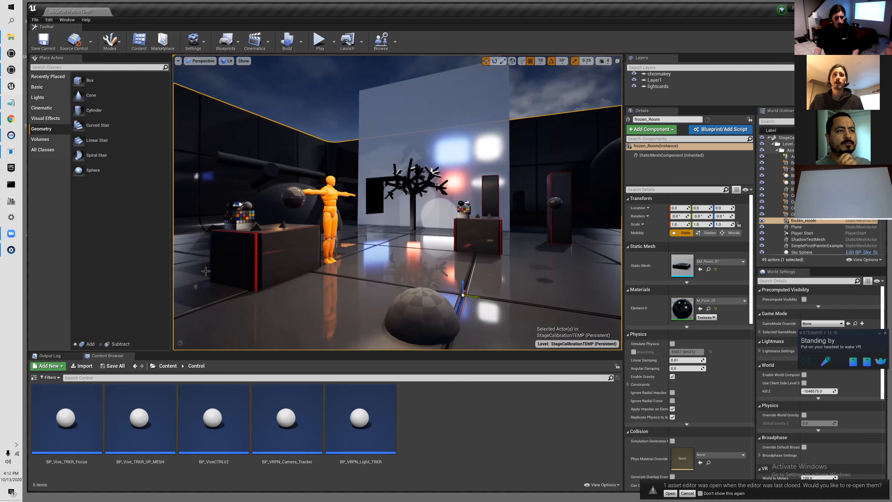
mouse_move(500, 266)
left_mouse_down()
mouse_move(503, 286)
mouse_move(495, 268)
left_mouse_up()
left_click_drag(412, 212, 412, 207)
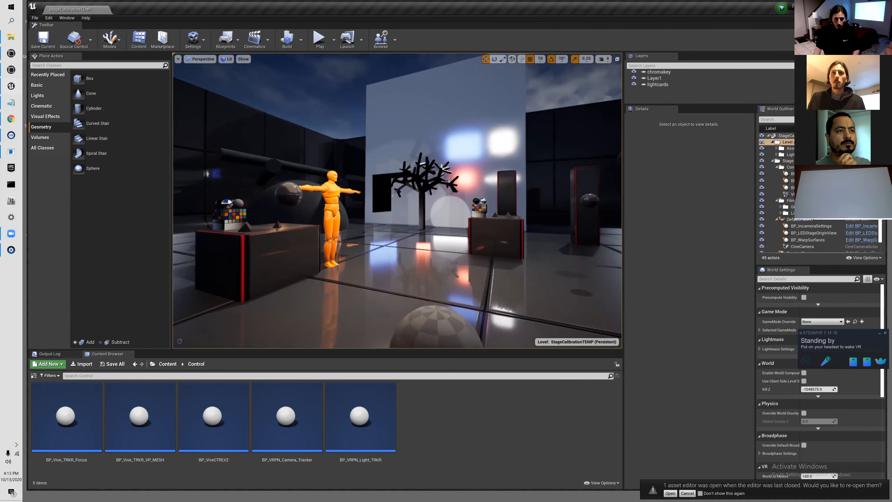
right_click_drag(397, 203, 399, 204)
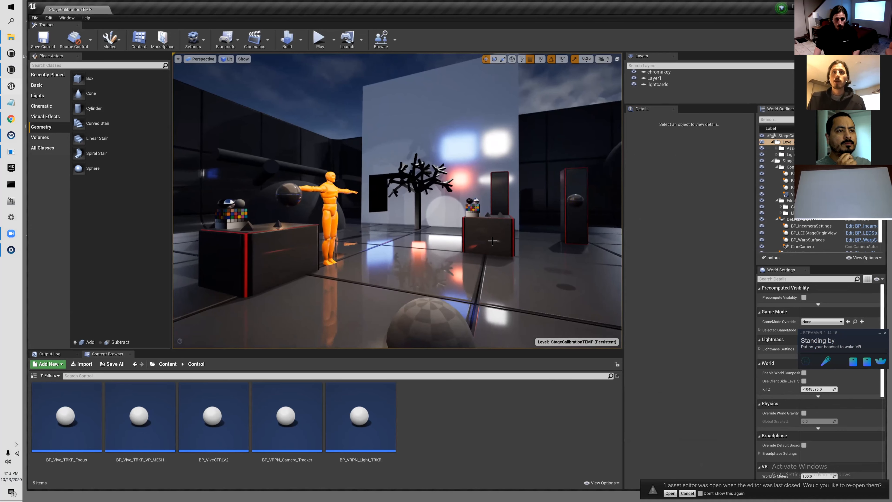
- Open the Multi-User Browser and move its window higher over the viewport
left_click(382, 42)
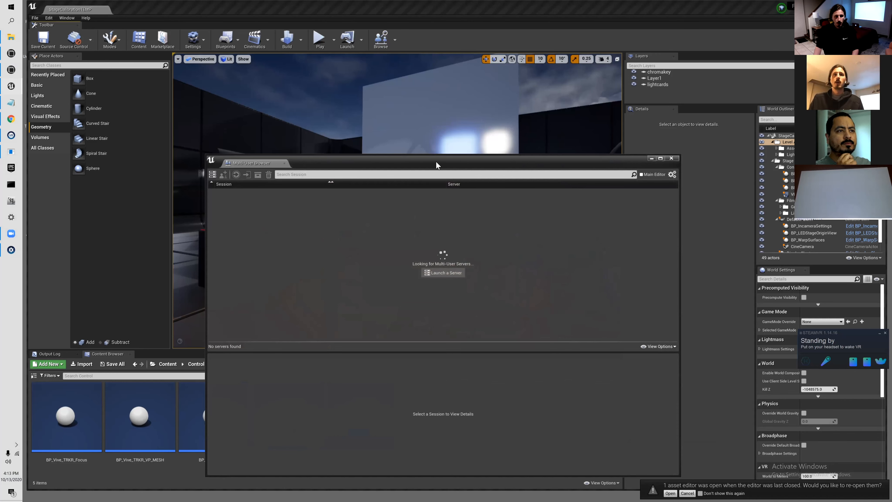
left_click_drag(435, 161, 437, 129)
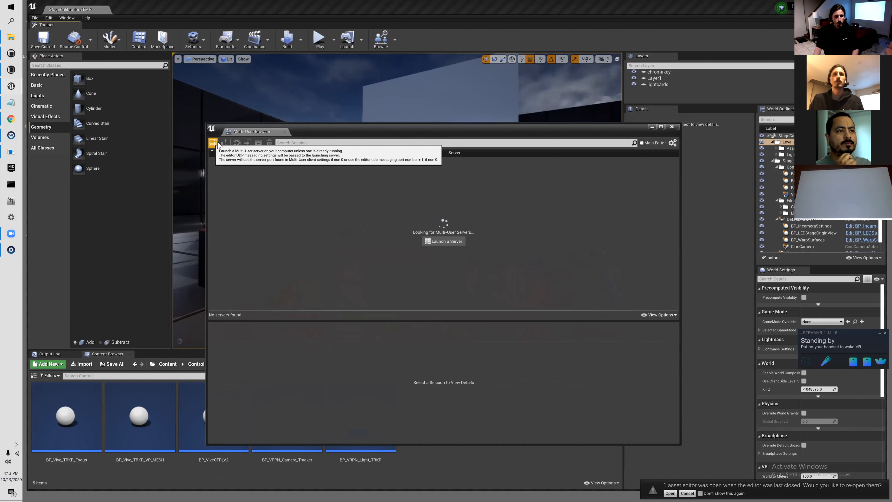
left_click(420, 44)
- Open the Project Settings, look through the Plugins section of the category list, and close the window
left_click(193, 41)
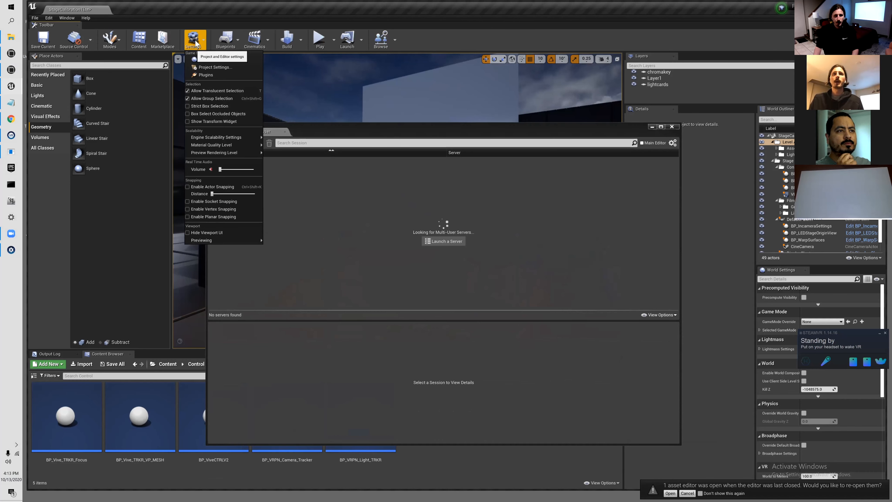
left_click(213, 70)
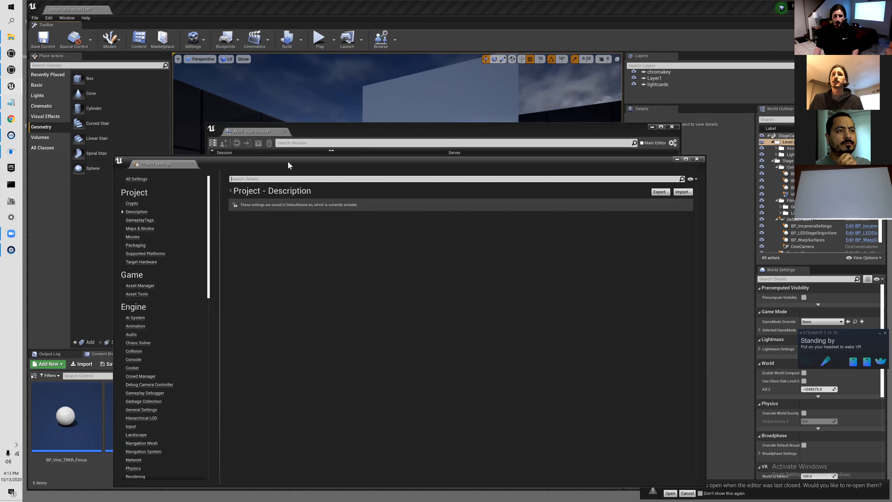
left_click(258, 157)
left_click(246, 151)
left_click(198, 161)
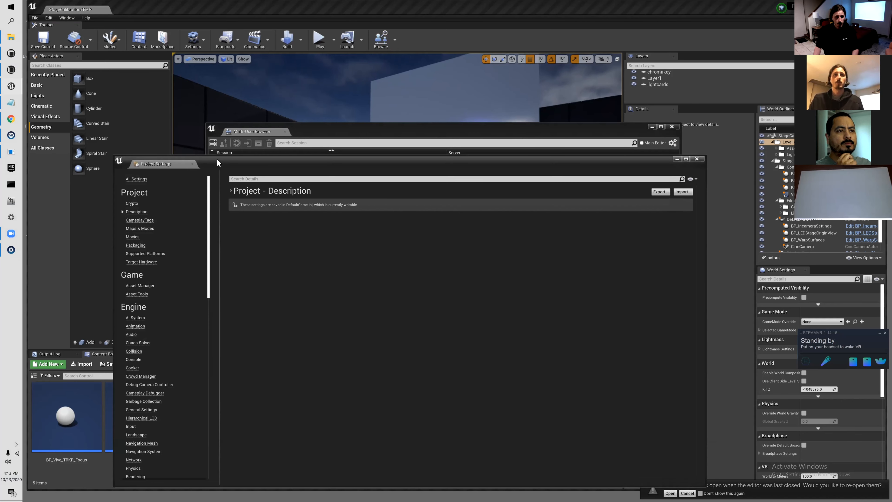
left_click_drag(216, 162, 234, 105)
left_click_drag(227, 180, 210, 379)
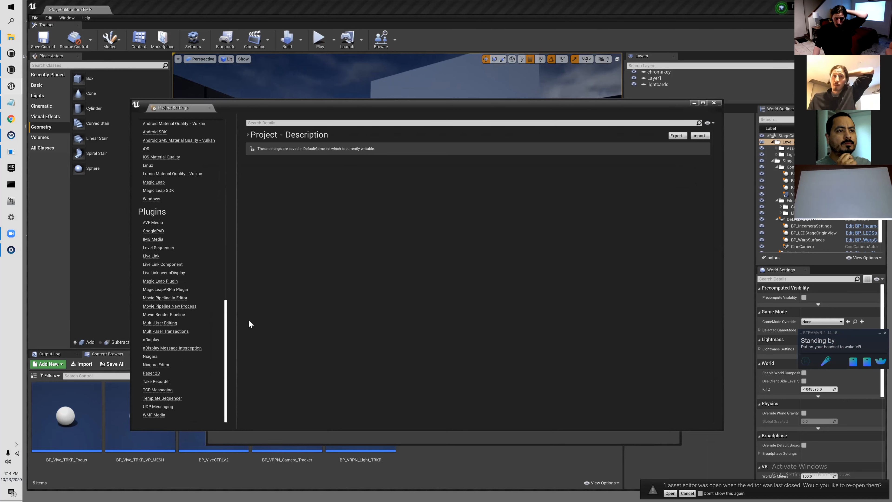
left_click(713, 102)
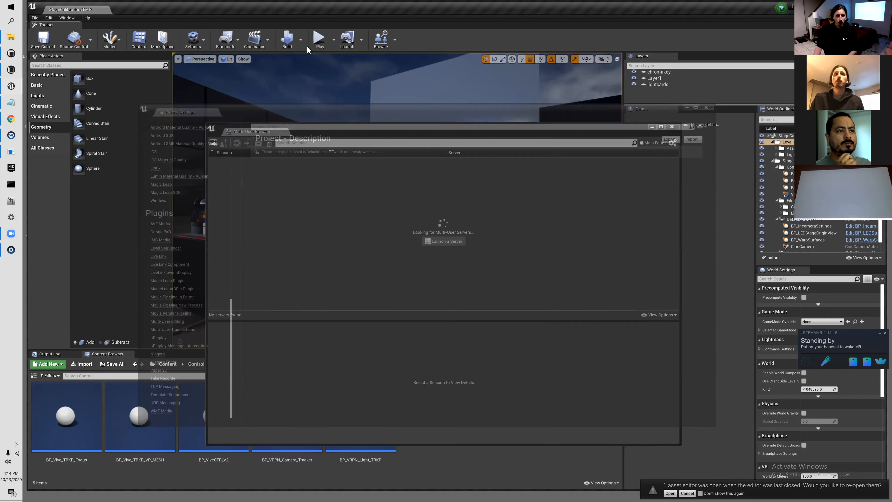
- Search the built-in plugins for "multi" to check the Multi-User Editing plugin
left_click(193, 39)
left_click(205, 74)
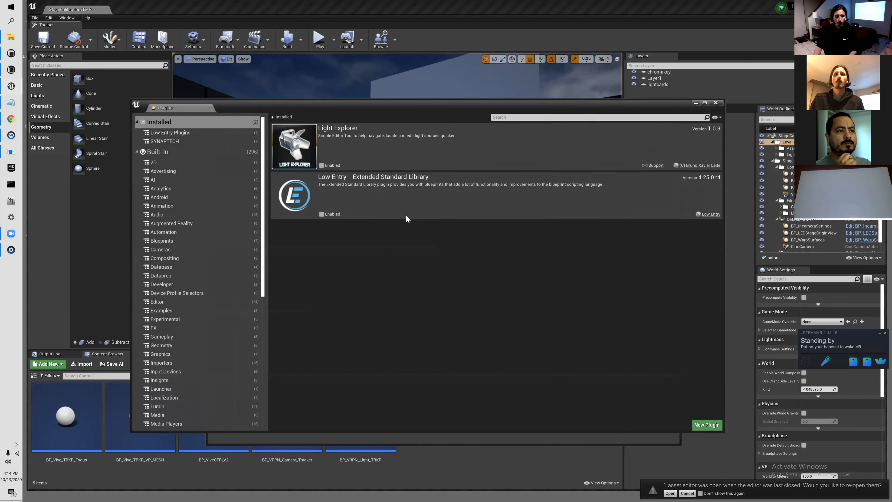
left_click(193, 151)
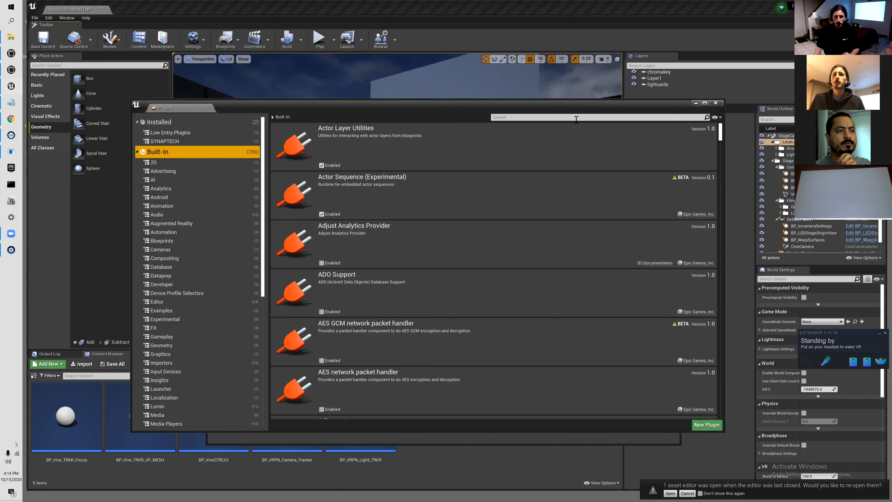
left_click(575, 119)
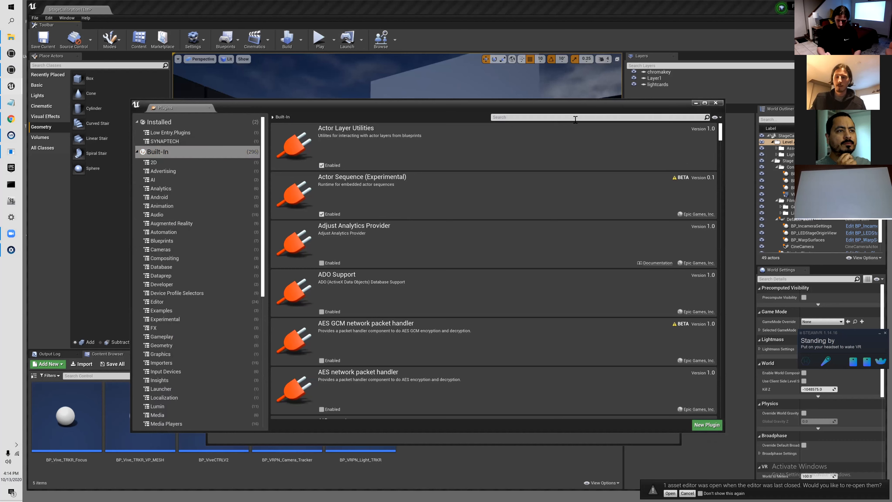
type("nd")
key("BackSpace")
key("BackSpace")
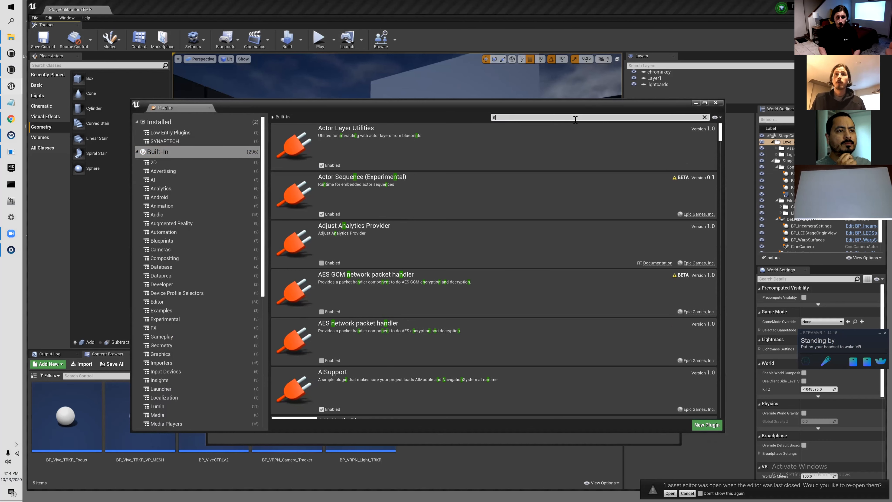
type("multi")
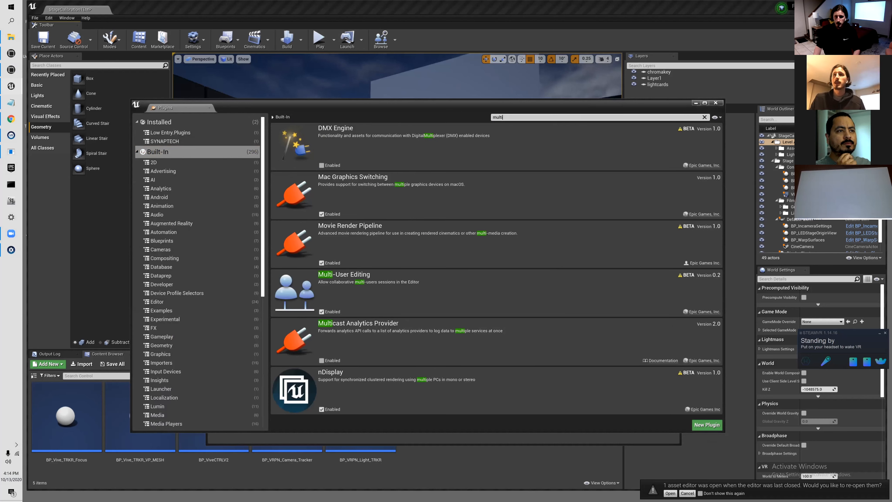
- Examine the Multi-User Editing plugin's client settings, including the Display Name, in the Project Settings, and close the window
left_click(193, 40)
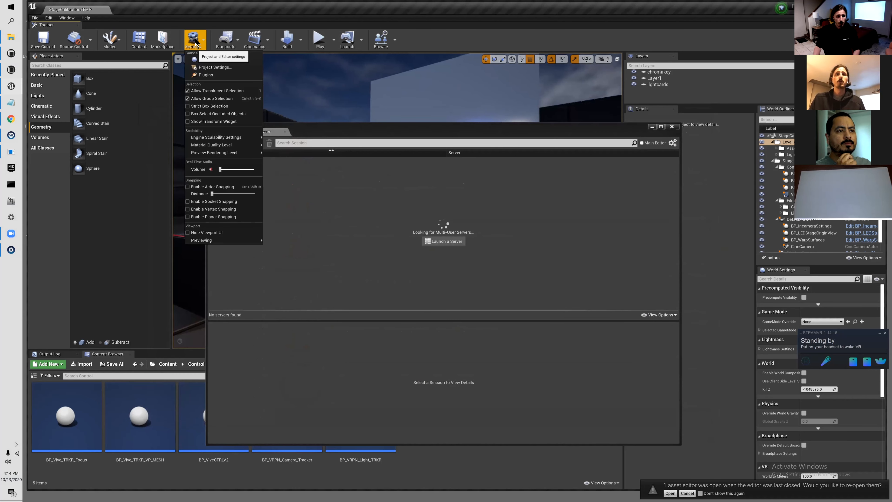
left_click(209, 67)
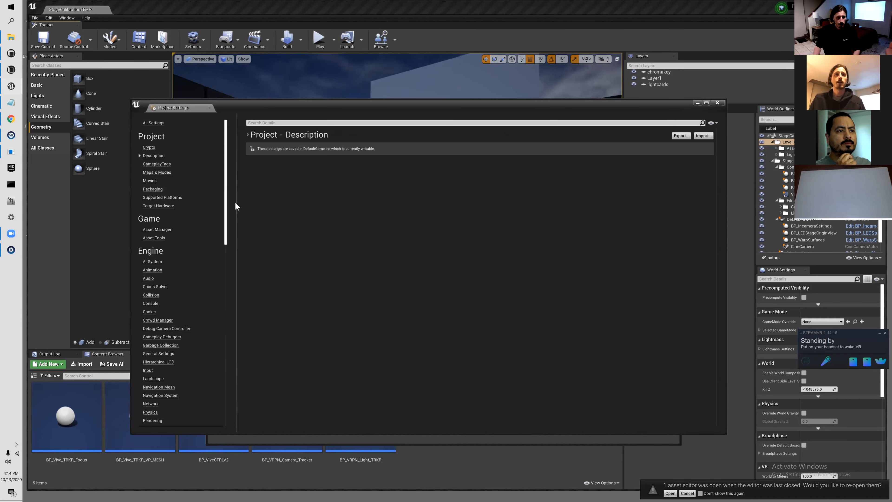
left_click_drag(227, 222, 227, 400)
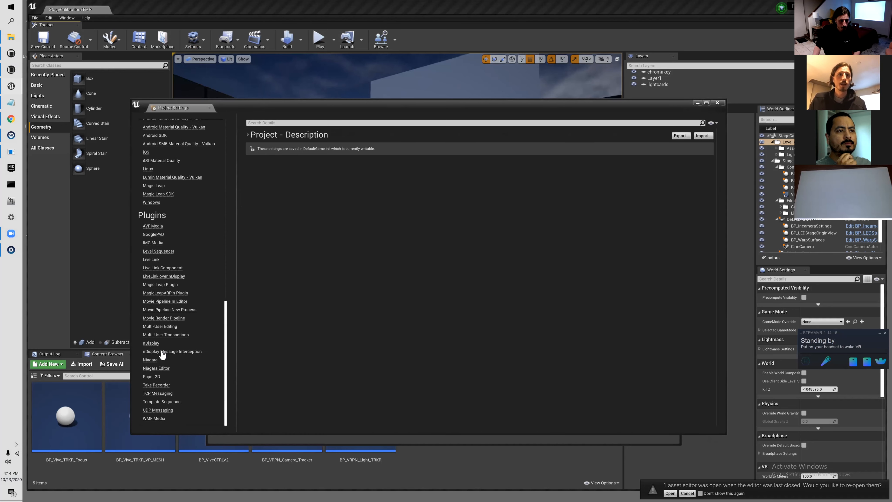
left_click(166, 327)
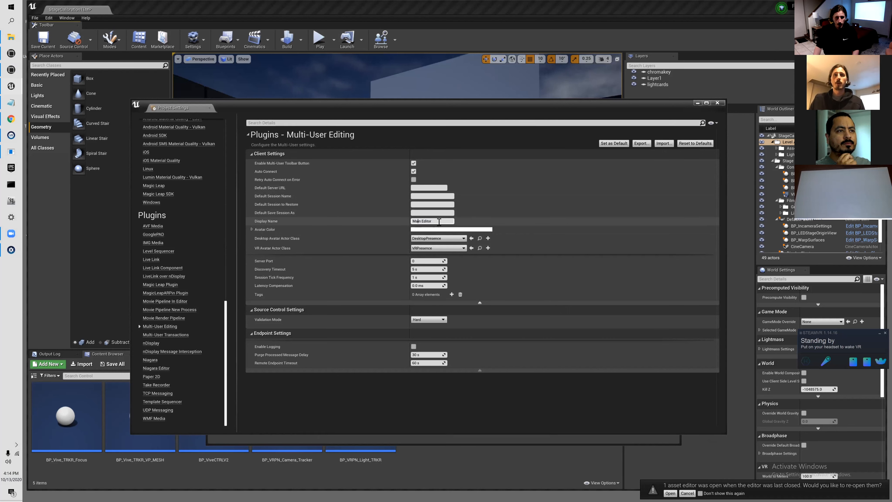
left_click(427, 230)
mouse_move(476, 294)
left_mouse_down()
mouse_move(482, 285)
mouse_move(466, 288)
left_mouse_up()
left_click(571, 234)
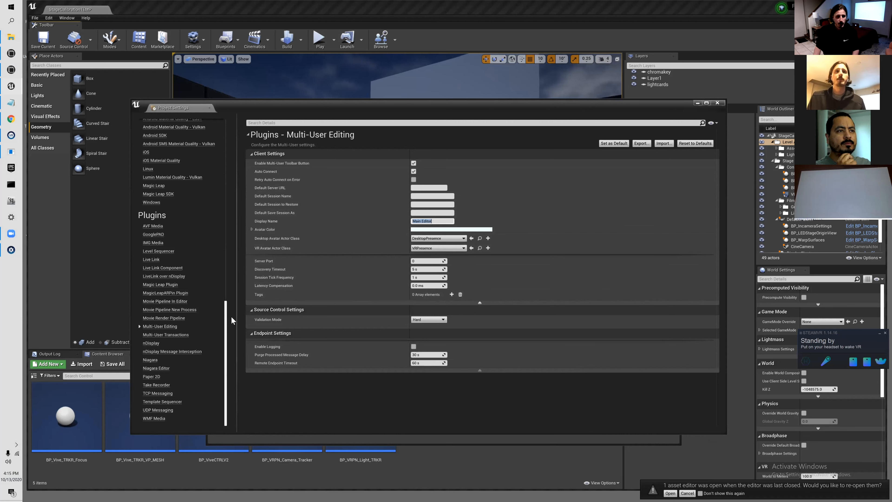
left_click_drag(226, 328, 377, 124)
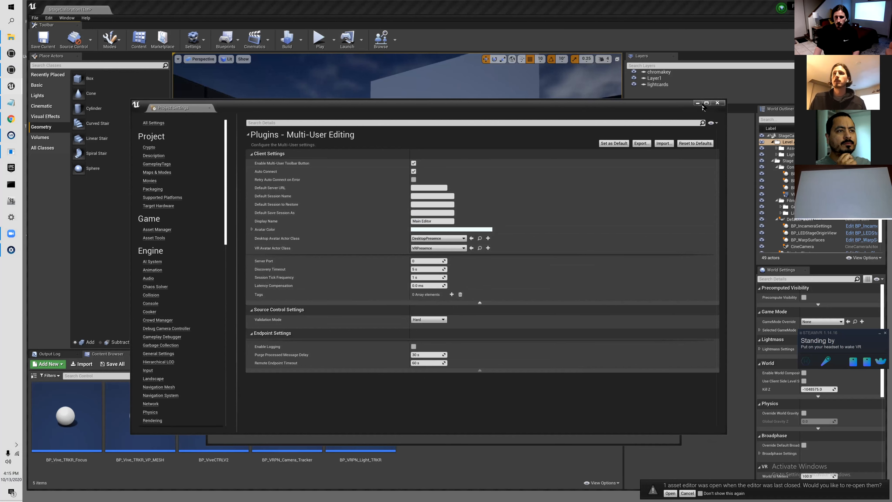
left_click(717, 103)
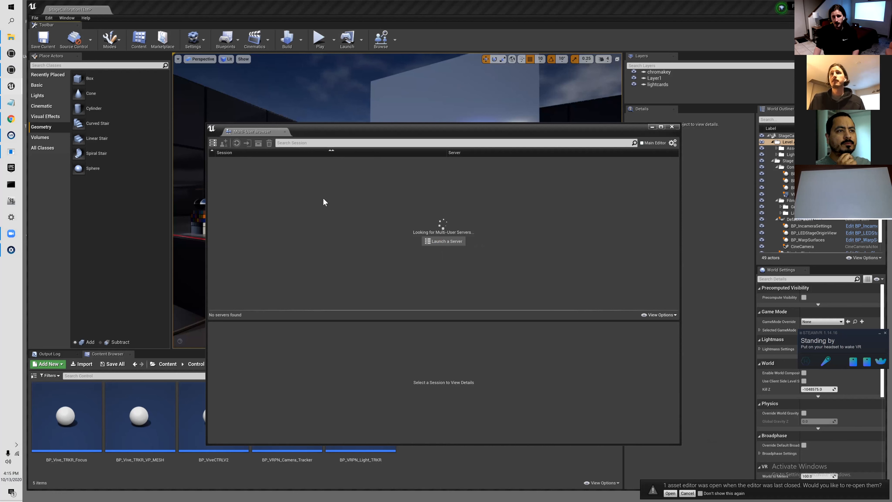
- Launch a Multi-User server from the Multi-User Browser and minimize its console window
left_click(213, 143)
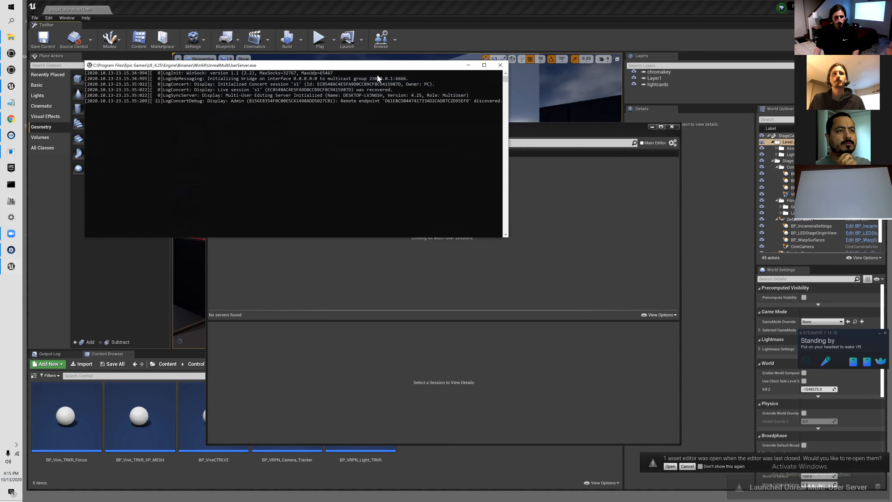
left_click(468, 65)
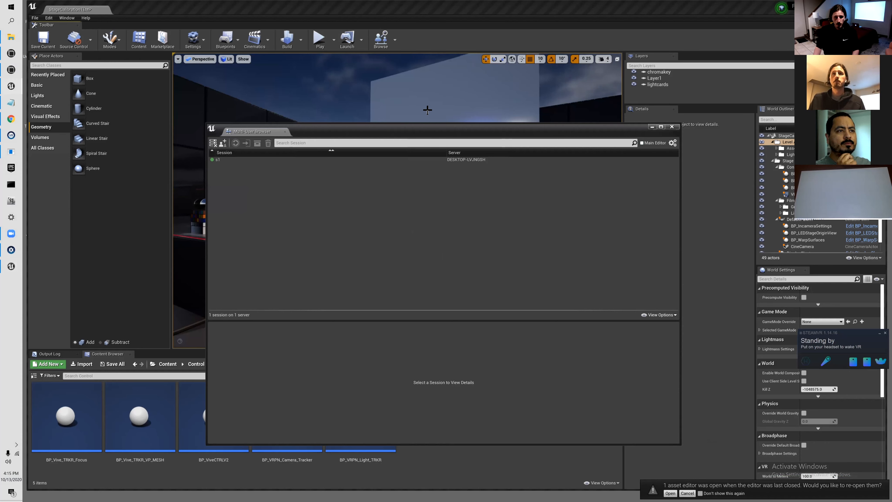
left_click_drag(432, 131, 433, 137)
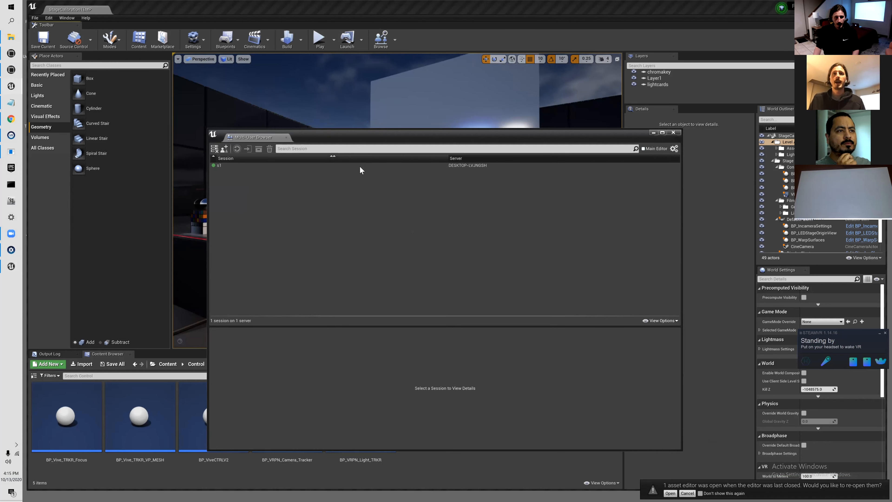
- Delete the existing session s1 from the Multi-User server
right_click(360, 165)
left_click(373, 199)
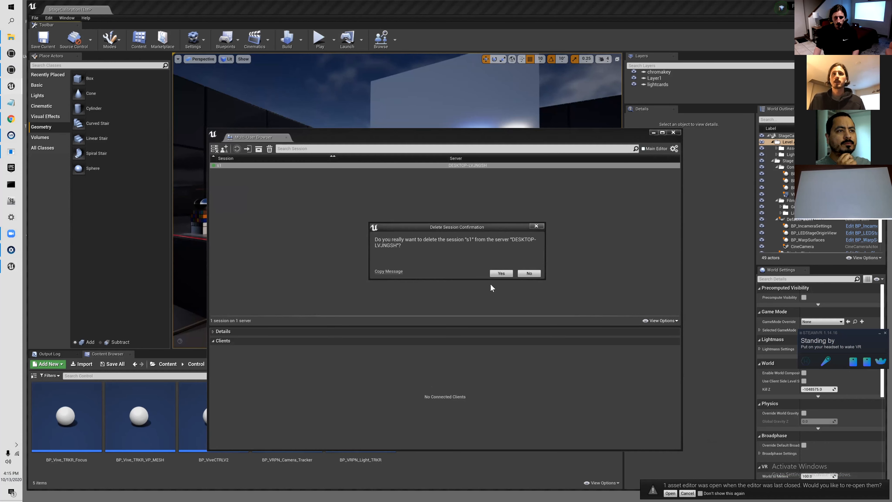
left_click(500, 273)
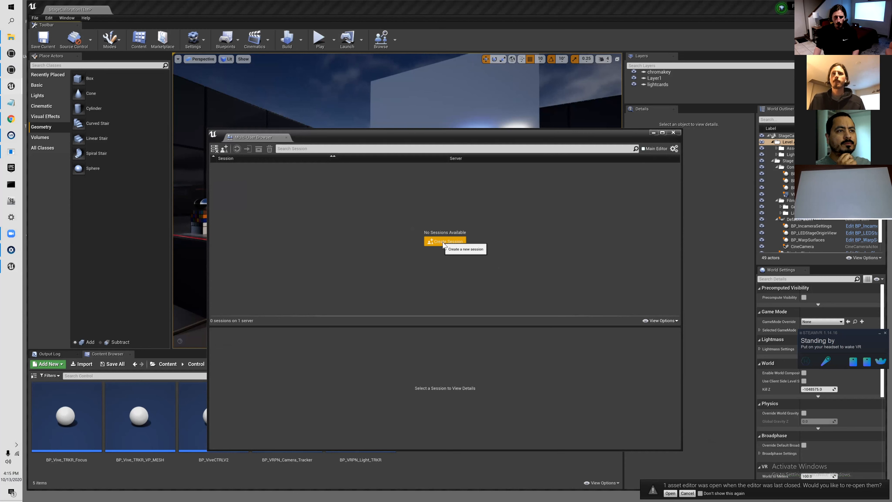
- Try to create a new multi-user session named s1 on the local server
left_click(444, 242)
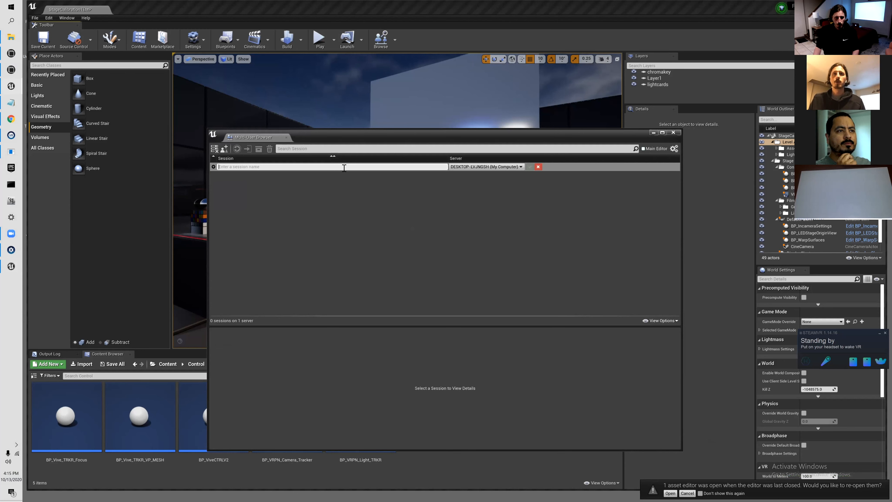
type("s1")
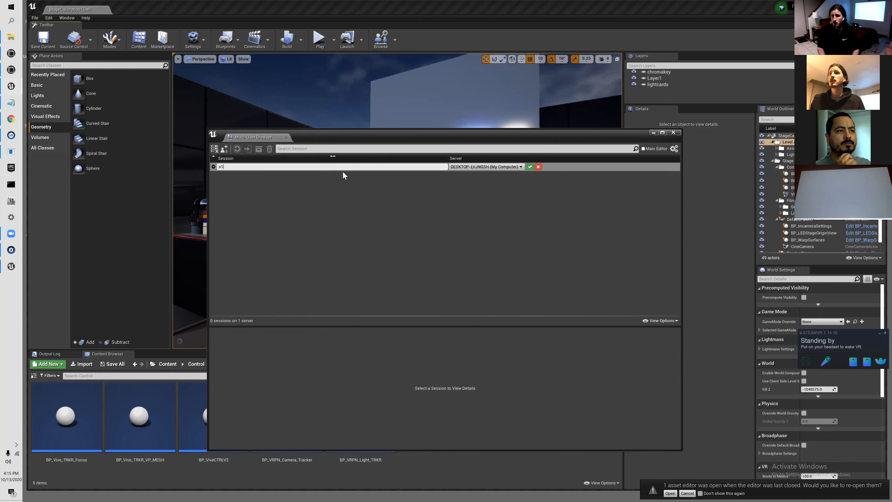
key("Return")
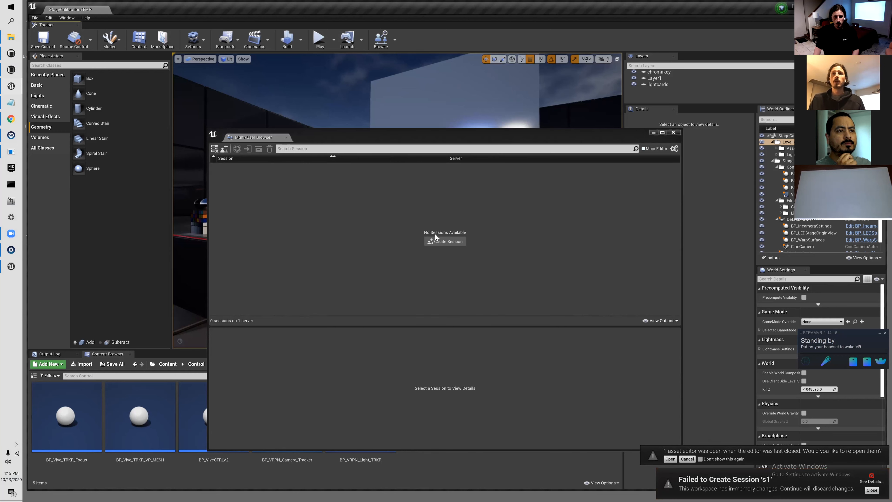
left_click(434, 234)
type("s1")
left_click(530, 167)
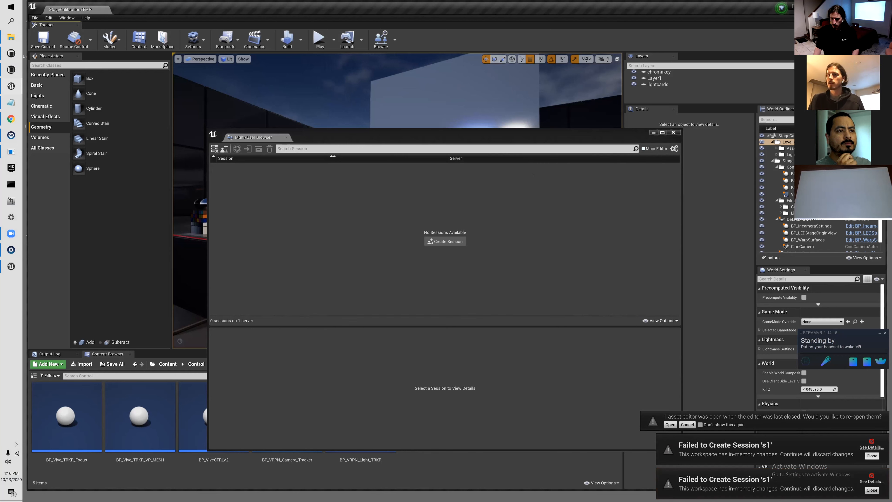
- Try to create a new multi-user session named s2 on the local server
left_click(439, 242)
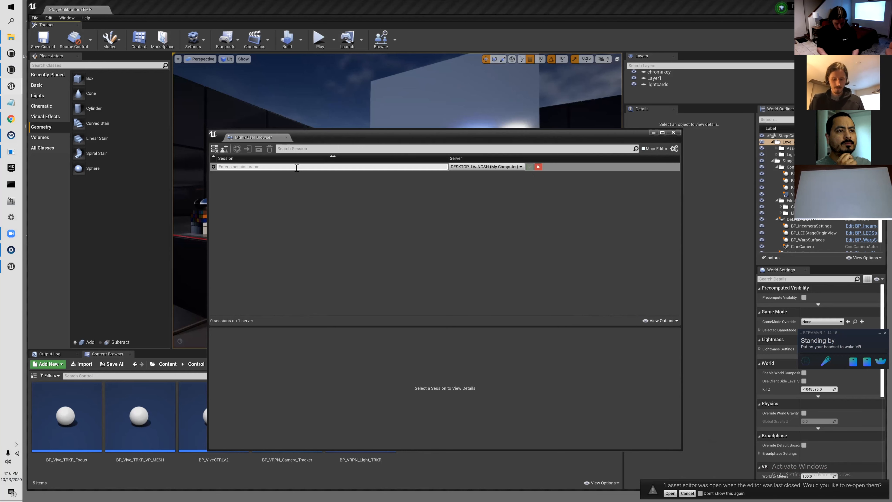
type("s2")
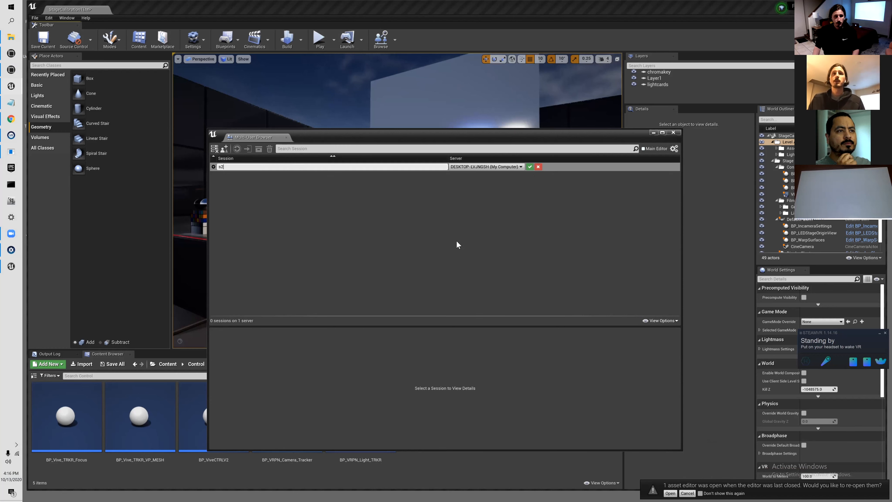
key("Return")
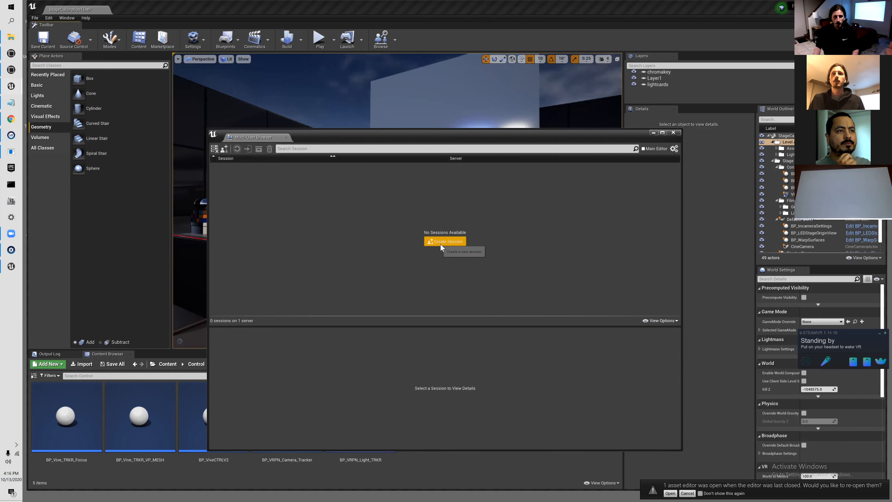
left_click(439, 242)
type("s2")
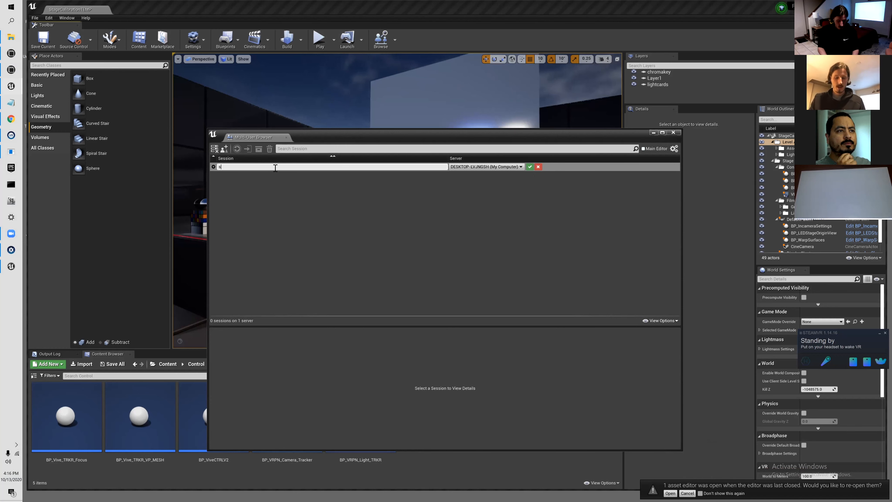
left_click(530, 168)
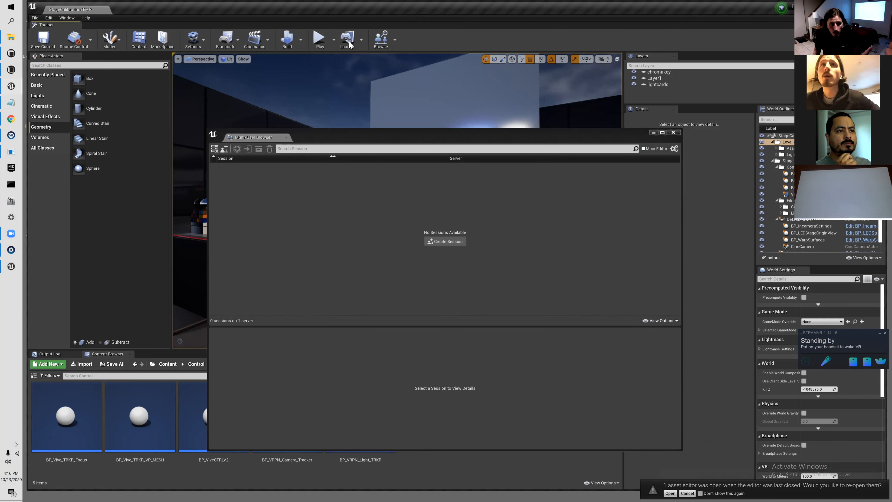
- Save the current level and launch a Multi-User server from the Multi-User Browser
left_click(43, 39)
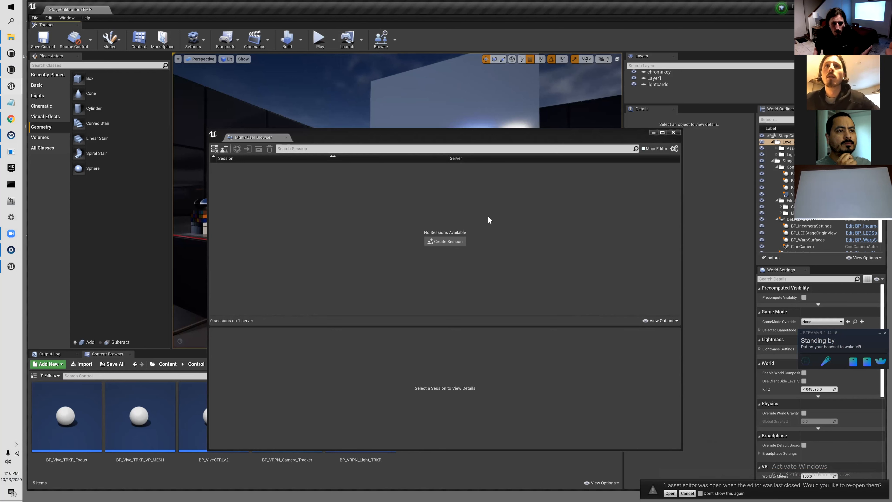
left_click(215, 149)
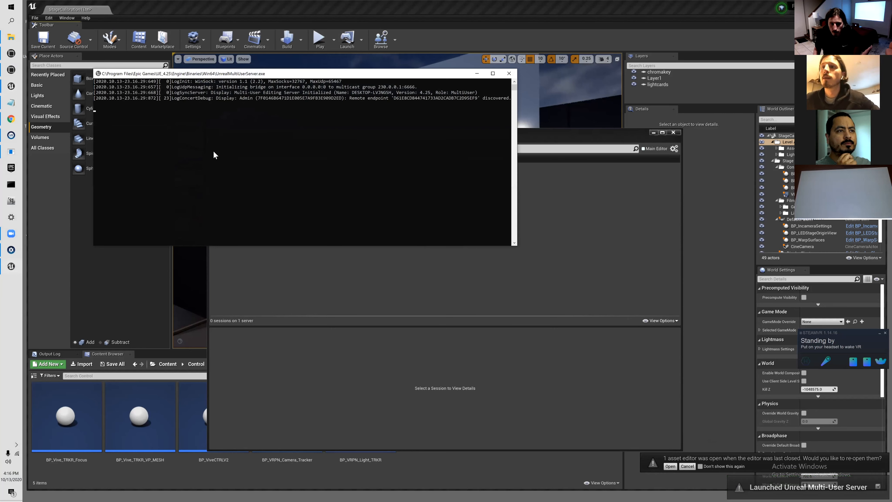
left_click(438, 294)
- Try to create a new multi-user session named s3 on the local server
left_click(446, 242)
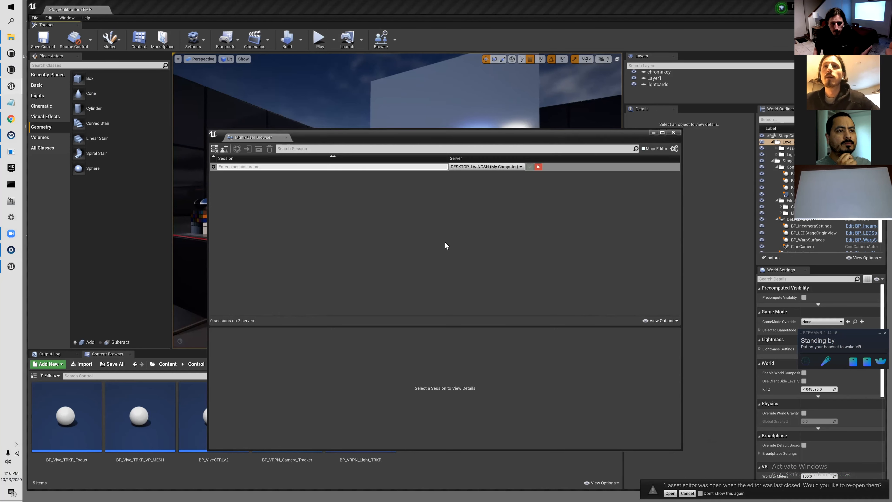
type("s3")
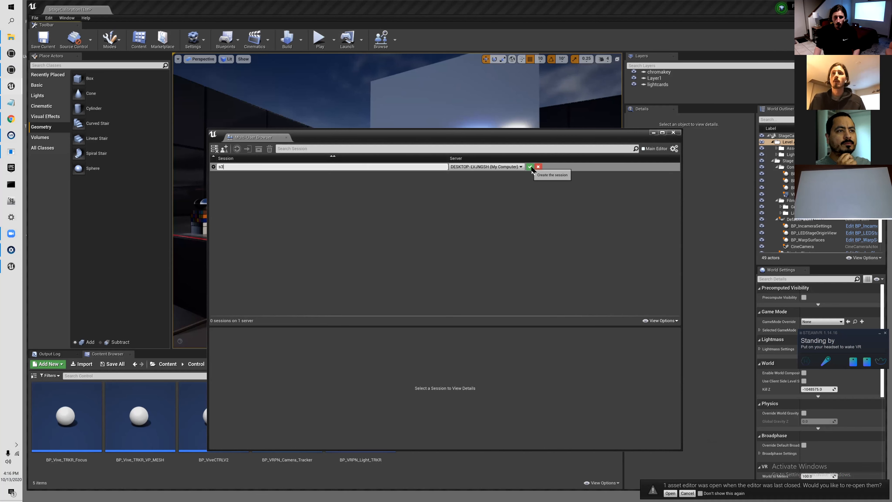
left_click(529, 167)
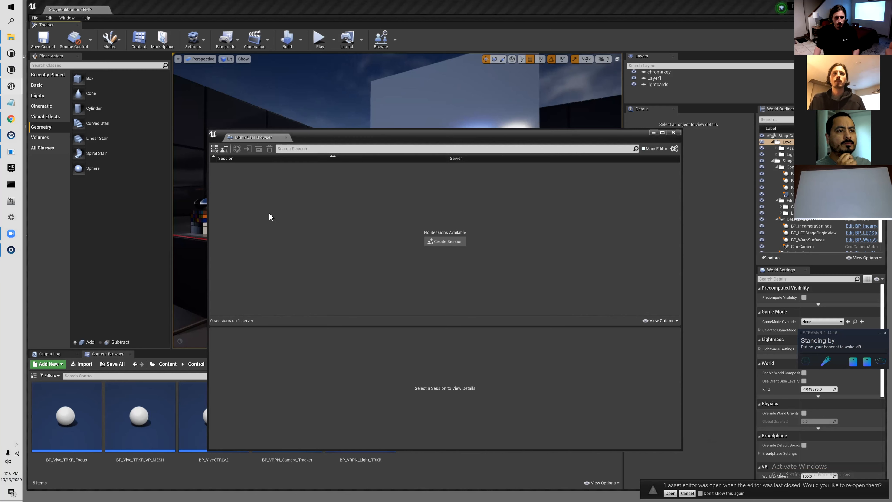
- Close the Multi-User Browser and quit the editor without saving the Projectorscreen static mesh
left_click(673, 133)
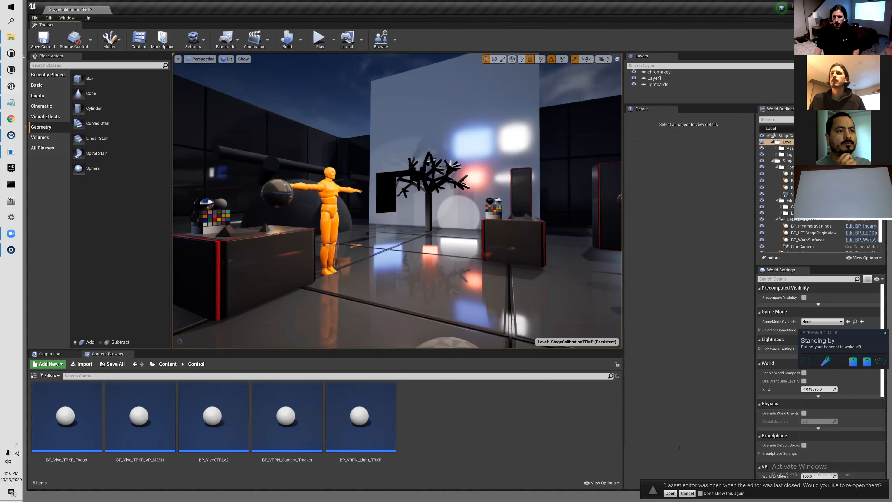
key("alt+F4")
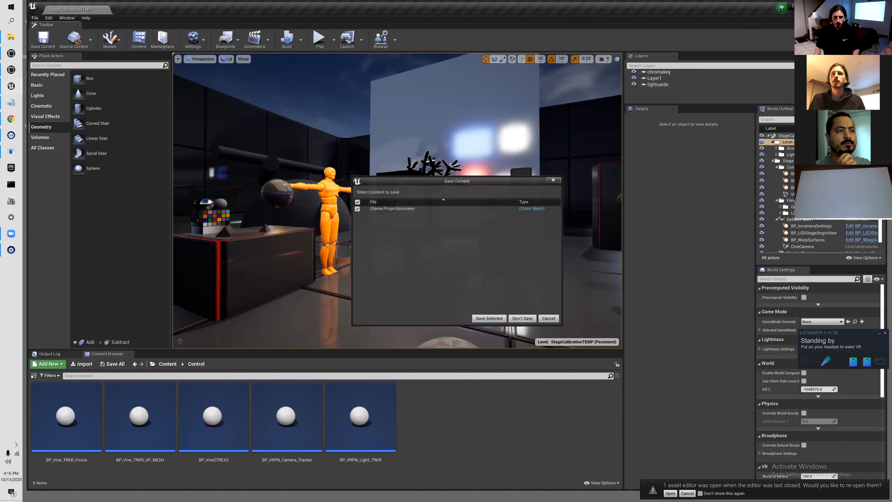
left_click(518, 318)
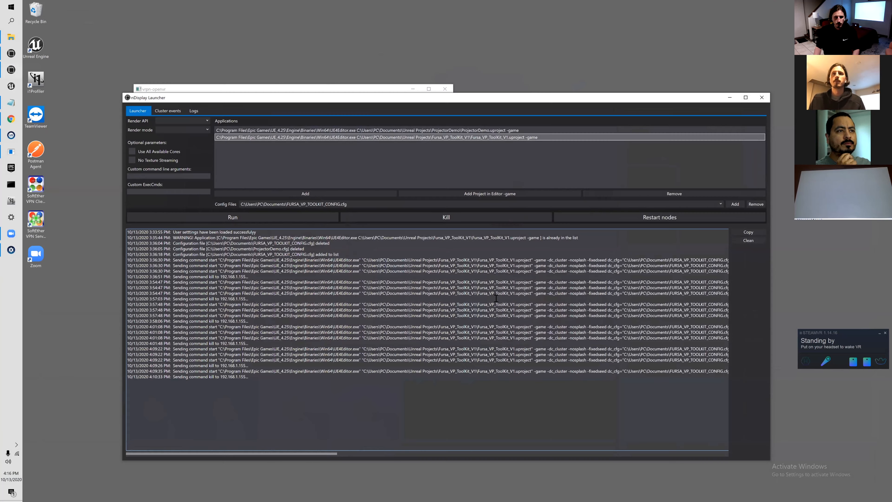
- Relaunch Unreal Editor and open the recent project Fursa_VP_ToolKit_V1
left_click(11, 86)
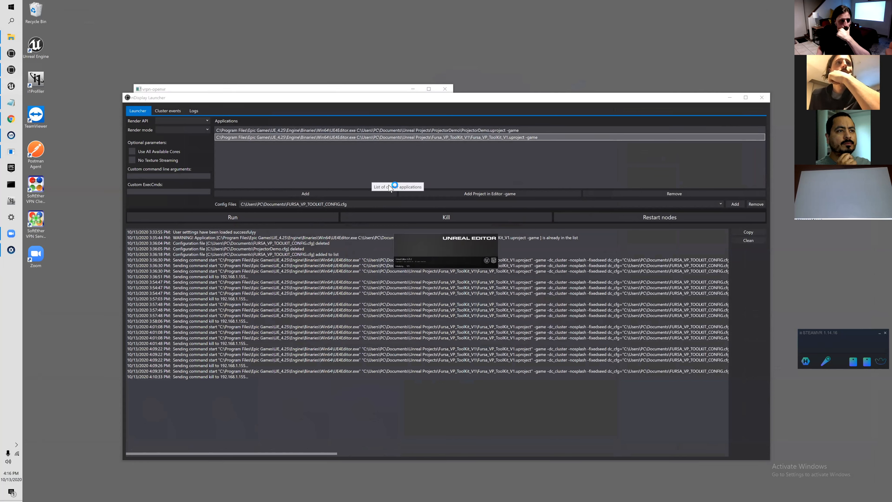
left_click_drag(366, 87, 317, 96)
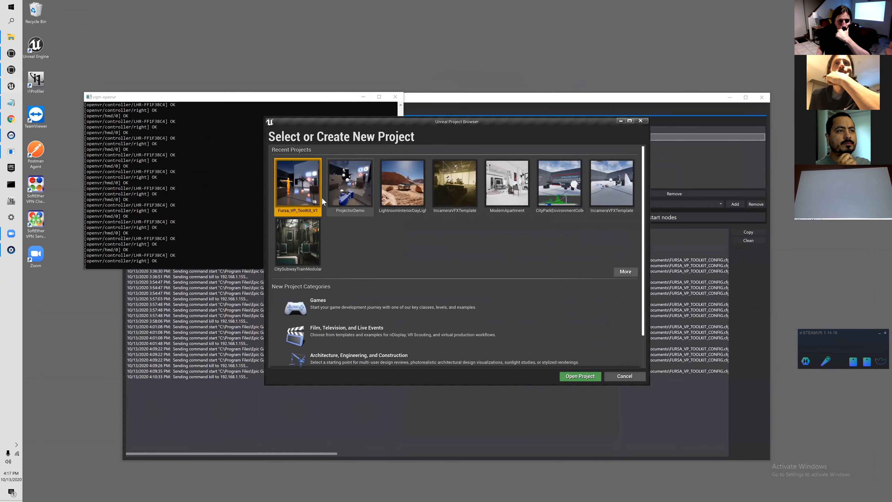
left_click(588, 377)
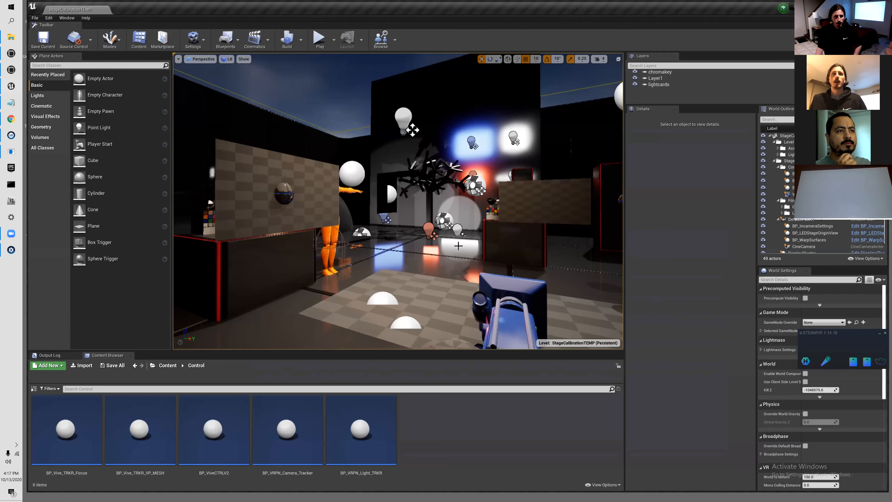
- Open the Multi-User Browser in the reopened project and launch a Multi-User server, bringing the browser in front of its console
left_click(381, 38)
left_click(214, 149)
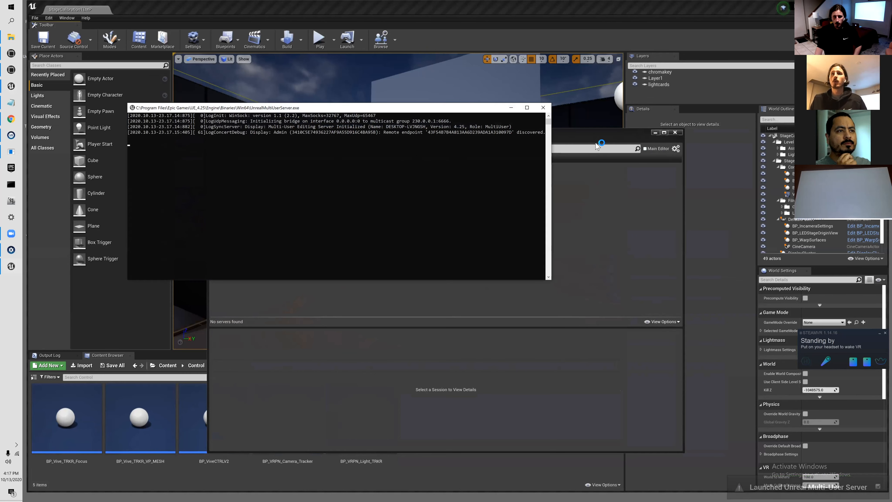
left_click(585, 139)
left_click_drag(589, 142, 590, 146)
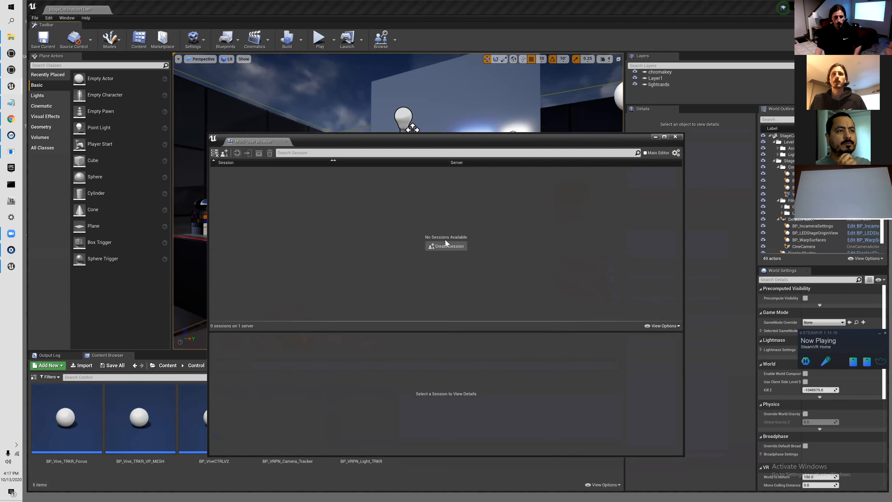
- Create a new multi-user session named s1 on the local computer's server
left_click(447, 248)
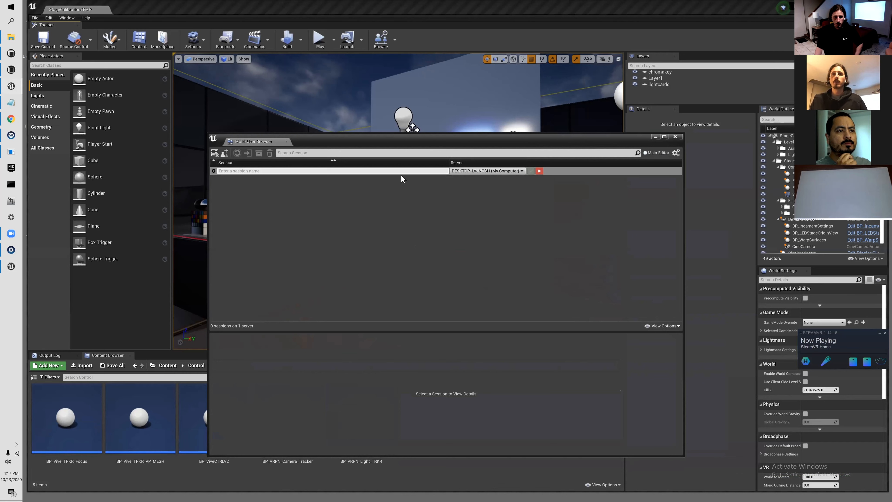
type("s1")
left_click(530, 171)
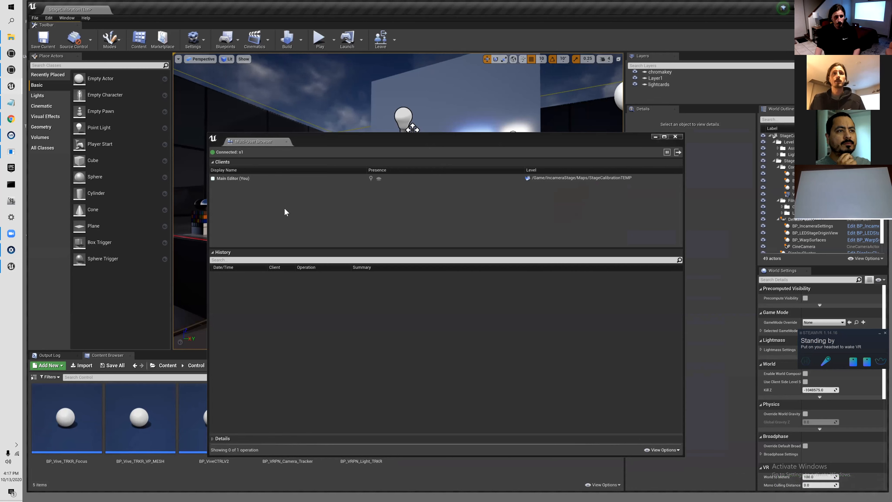
left_click(321, 179)
left_click(394, 215)
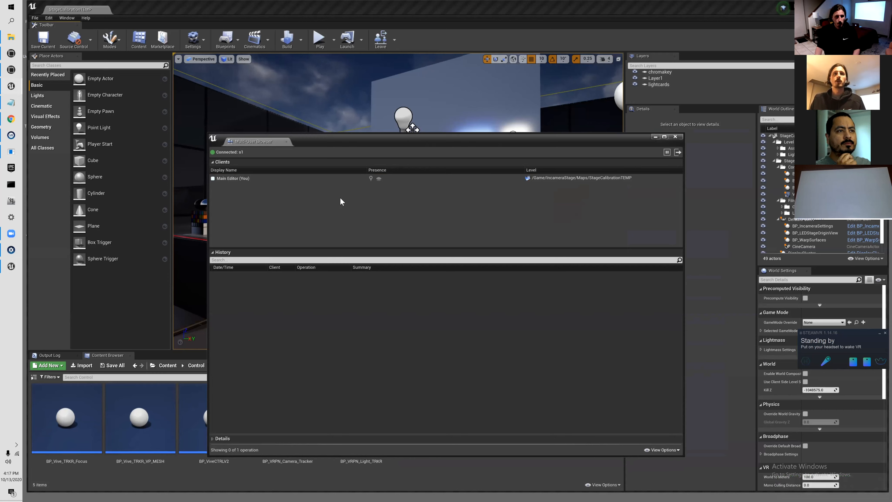
left_click(273, 178)
left_click(376, 207)
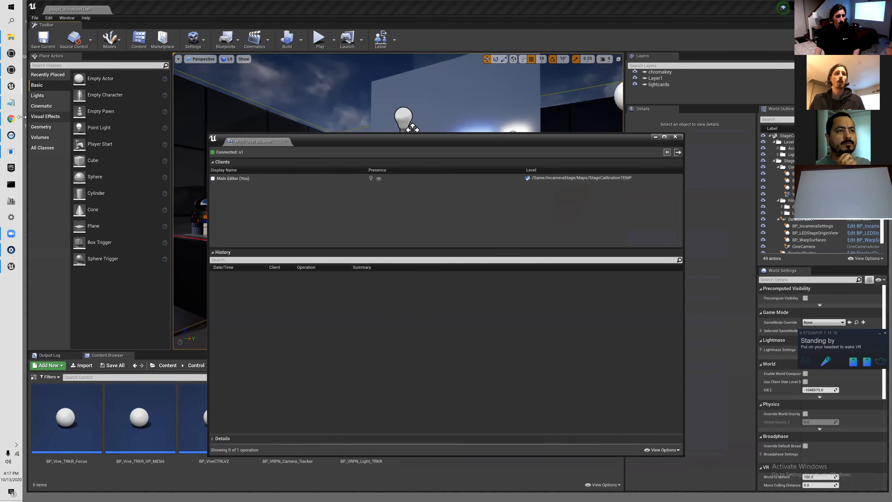
- Switch to Notepad, minimize the FURSA_VP_TOOLKIT_CONFIG file and bring up the FURSA_VP_TOOLKIT_V1_DOC notes
key("alt+Tab")
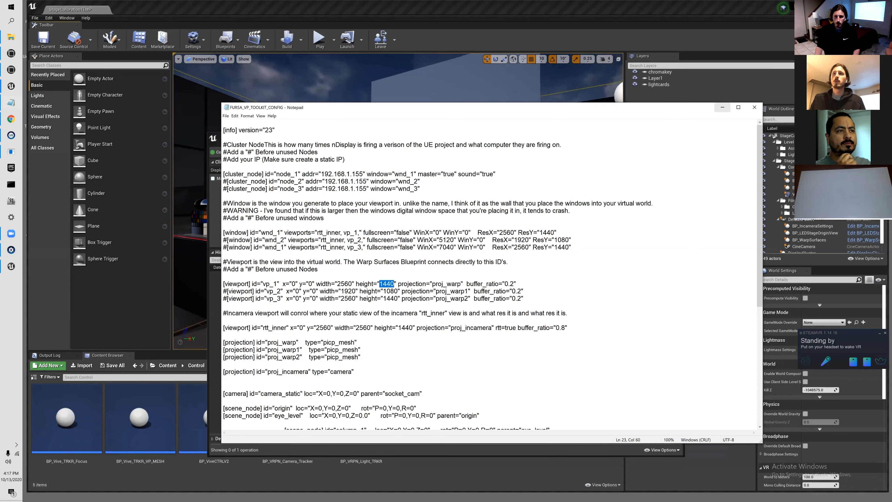
left_click(722, 107)
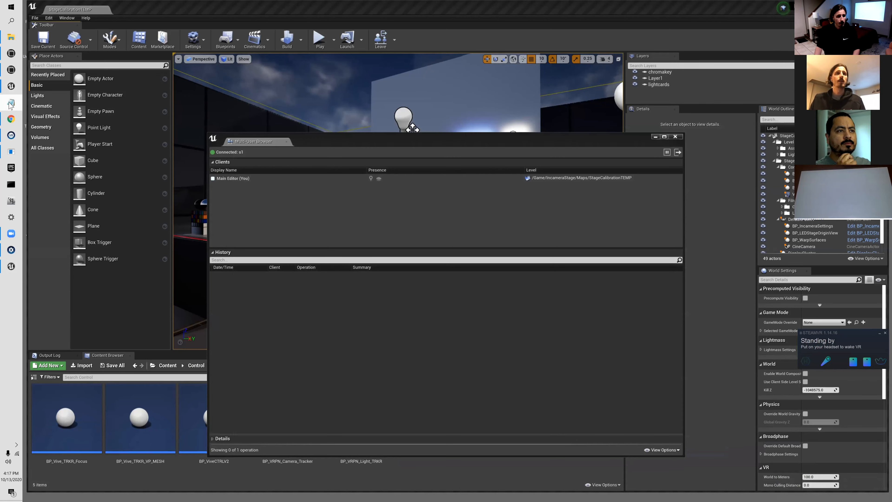
right_click(10, 103)
left_click(59, 125)
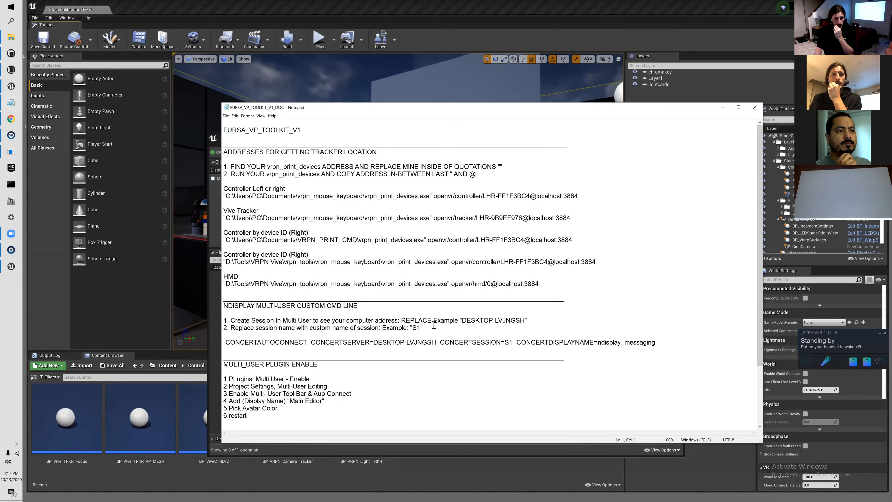
- Examine the nDisplay multi-user custom command line in the notes, including its session name argument
left_click_drag(223, 345, 291, 345)
left_click_drag(501, 345, 680, 345)
left_click(672, 345)
left_click_drag(494, 358, 280, 346)
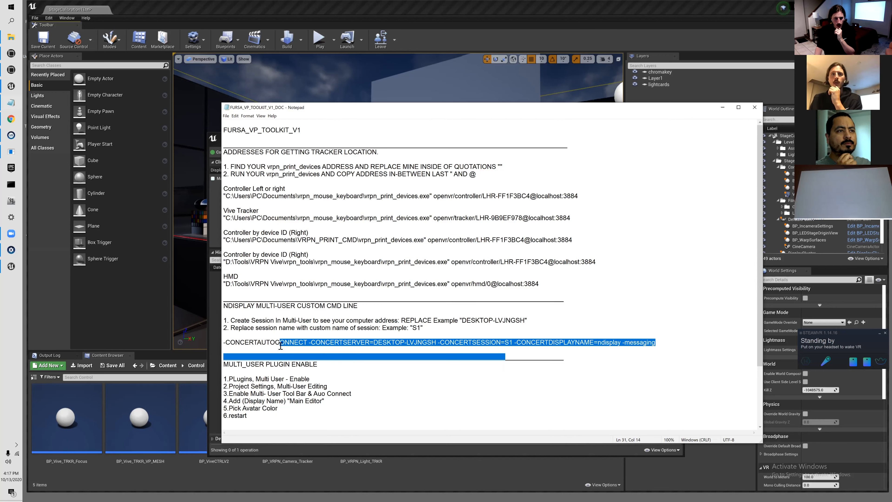
left_click(226, 343)
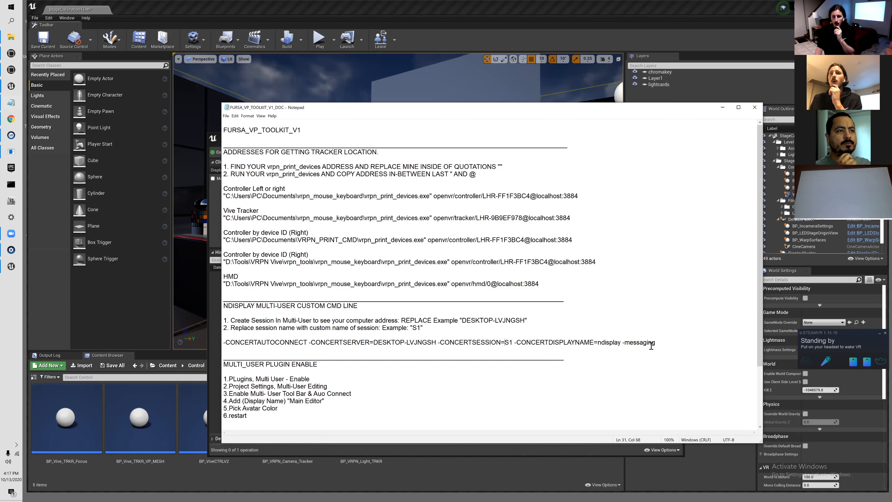
left_click_drag(394, 348, 225, 334)
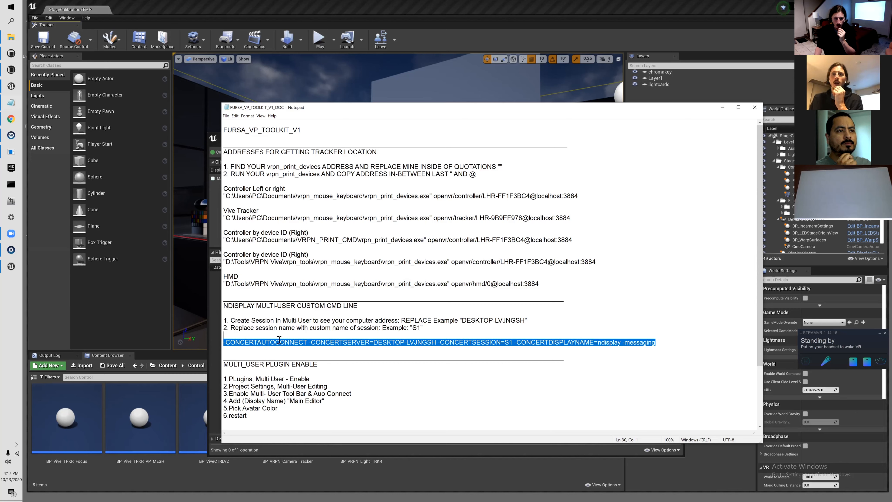
left_click(225, 335)
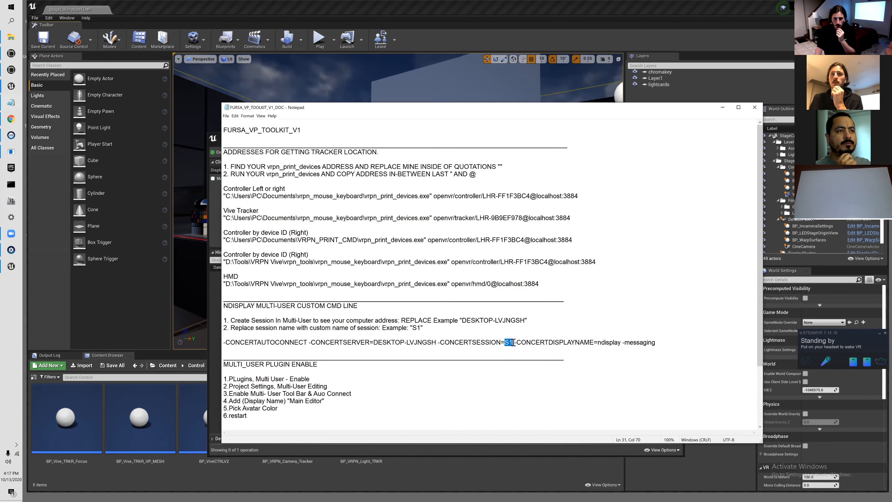
- Return to Unreal Editor and leave the multi-user session s1
left_click(444, 26)
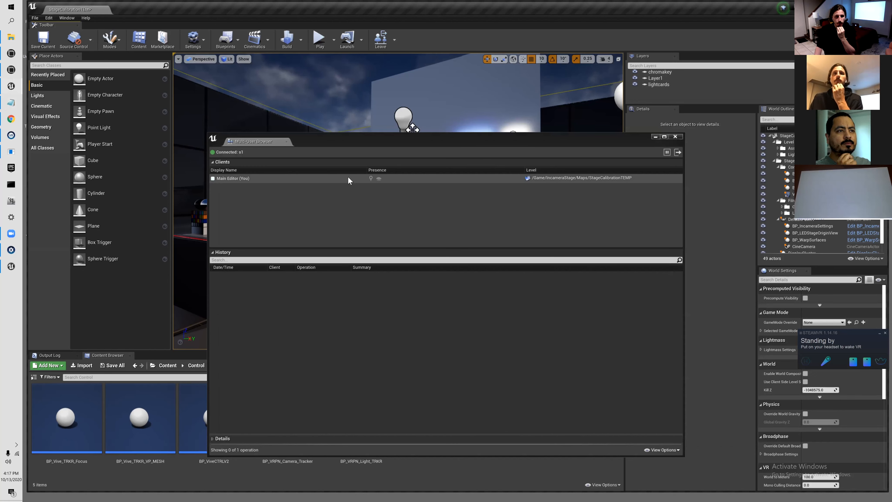
left_click(327, 178)
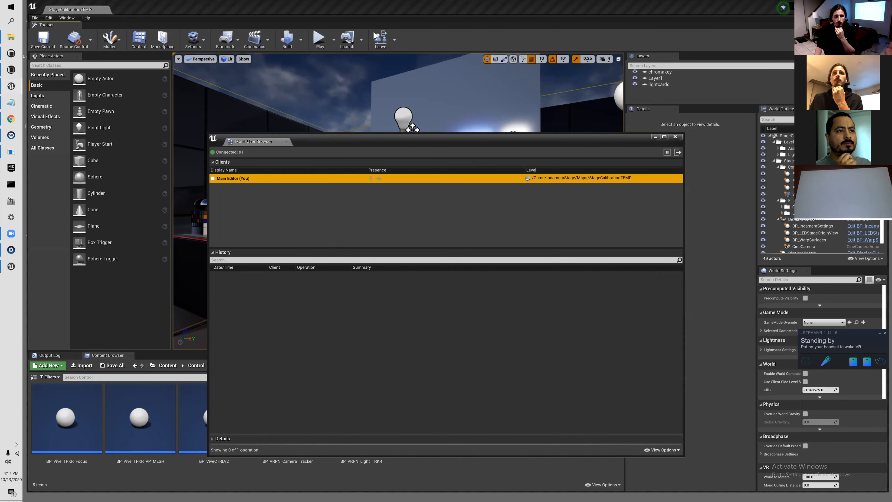
left_click(380, 38)
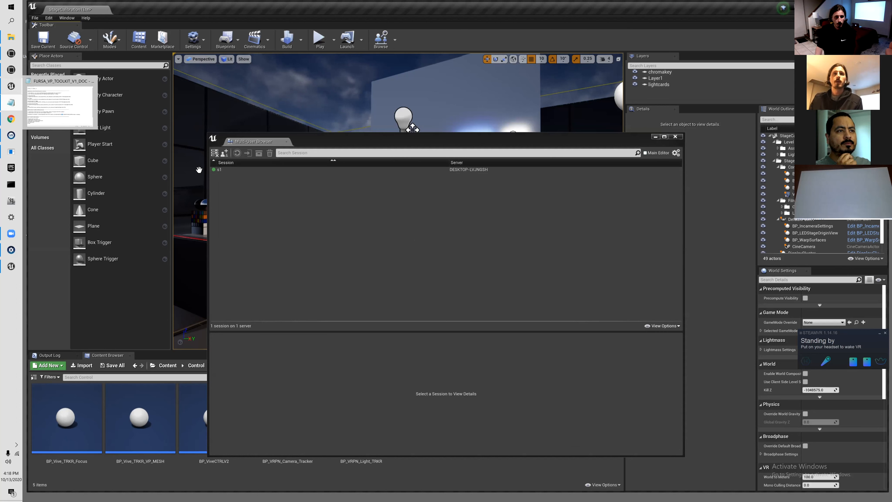
- Try to delete the session s1 from the Multi-User server
left_click(215, 153)
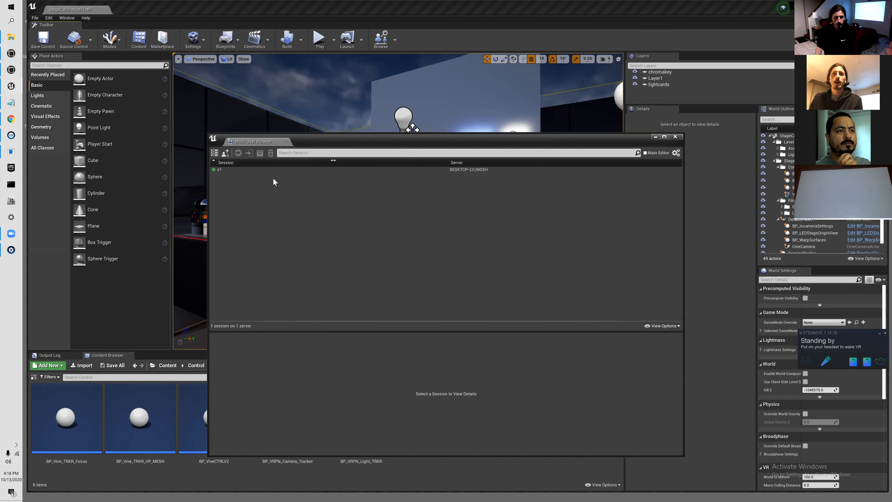
right_click(281, 170)
left_click(294, 202)
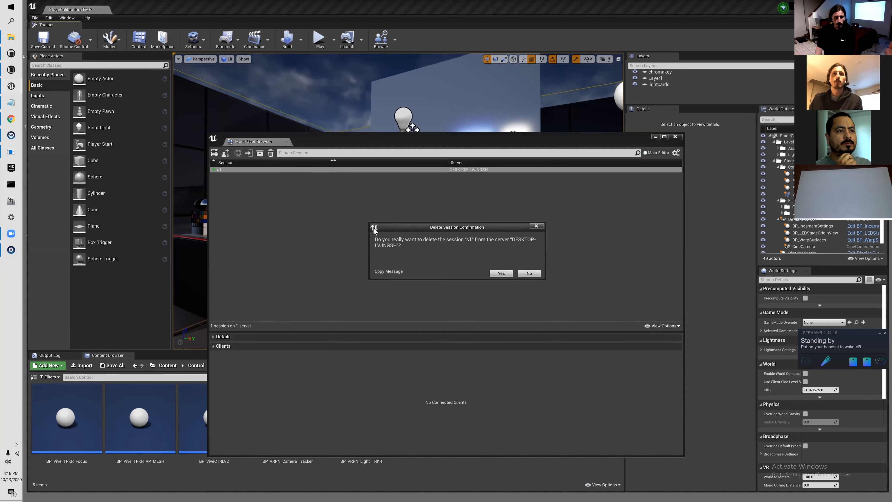
left_click(502, 275)
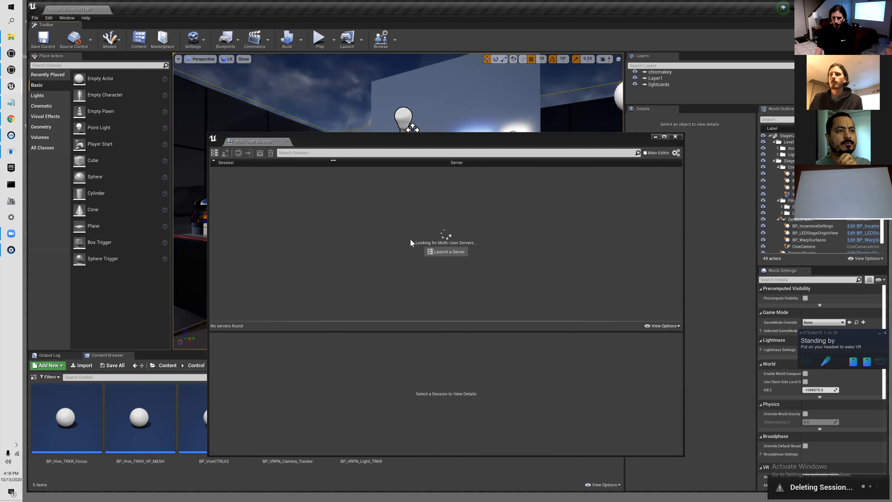
- Relaunch the Multi-User server from the Multi-User Browser
left_click(445, 252)
left_click(625, 213)
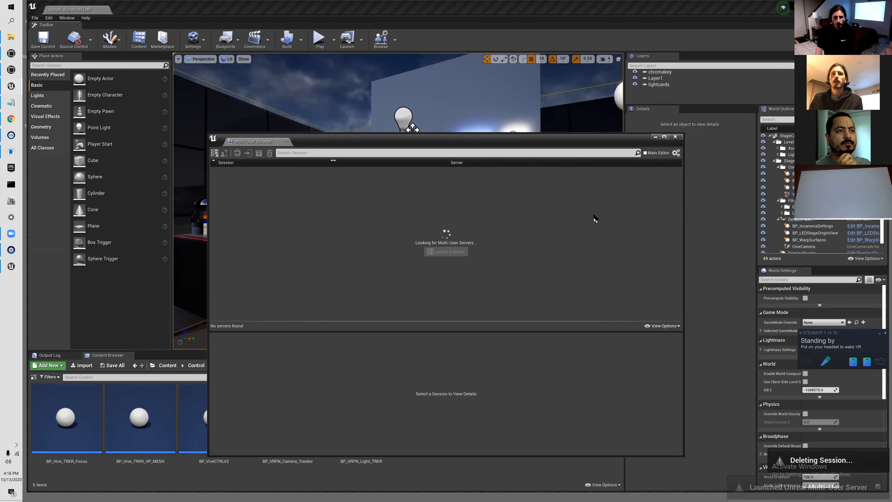
right_click(351, 173)
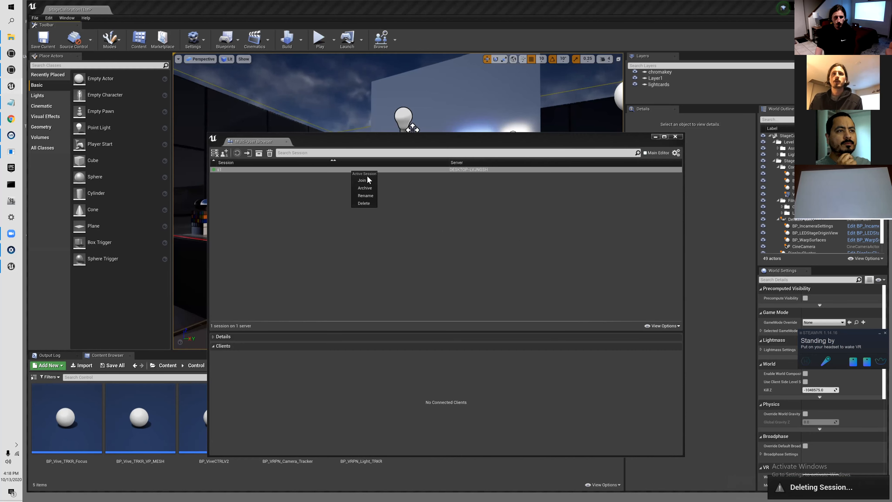
left_click(289, 193)
- Discard the new session entry and join the existing session s1
left_click(224, 153)
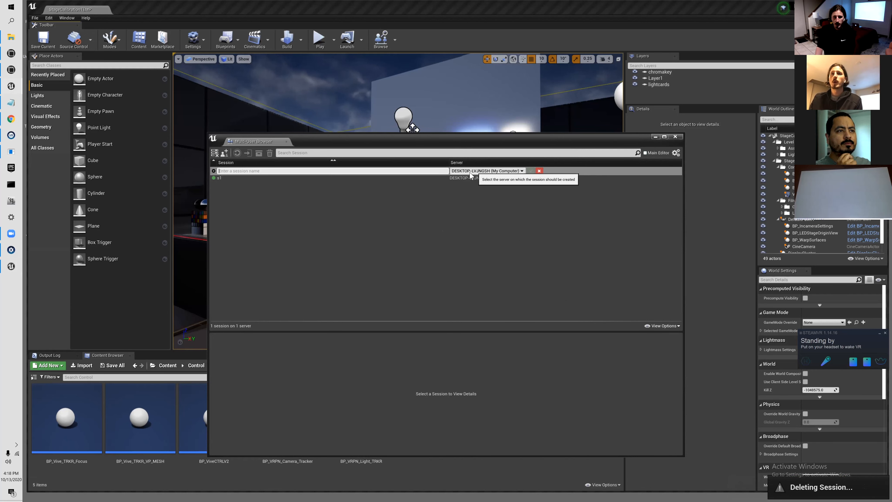
left_click(539, 171)
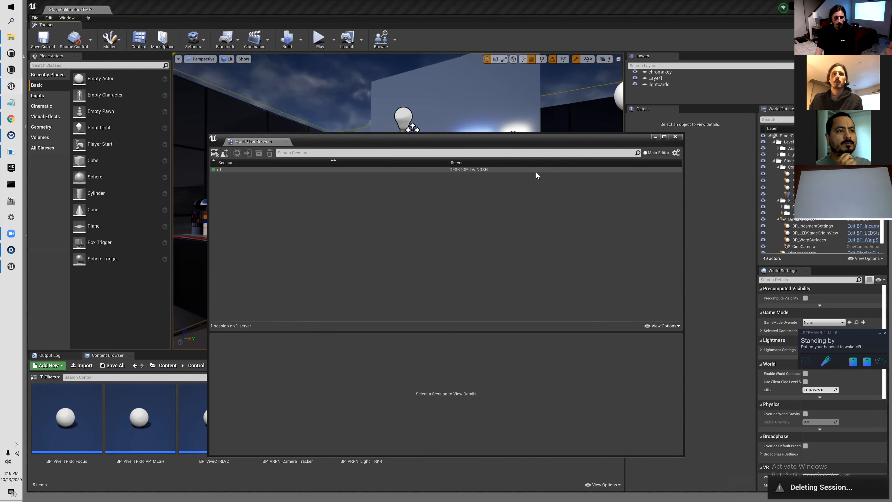
double_click(393, 169)
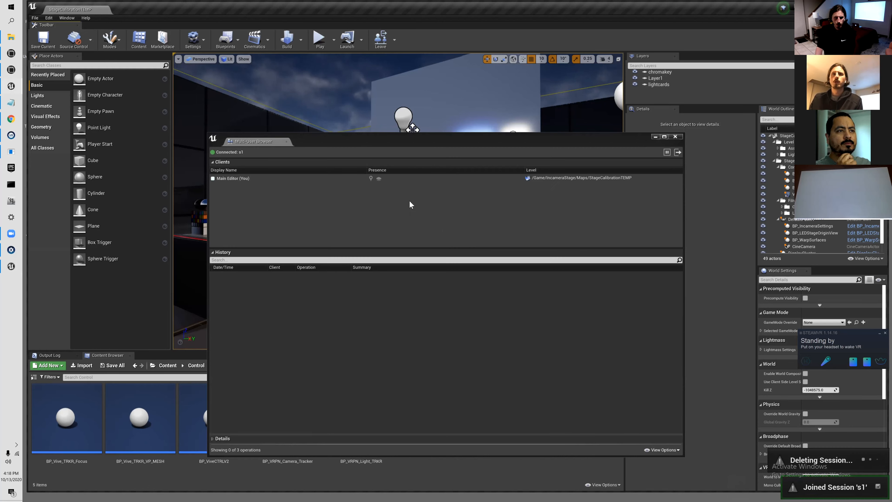
- Open the FURSA_VP_TOOLKIT_V1_DOC notes in Notepad and examine the server name in the nDisplay multi-user command line
left_click(11, 102)
left_click_drag(374, 342, 434, 343)
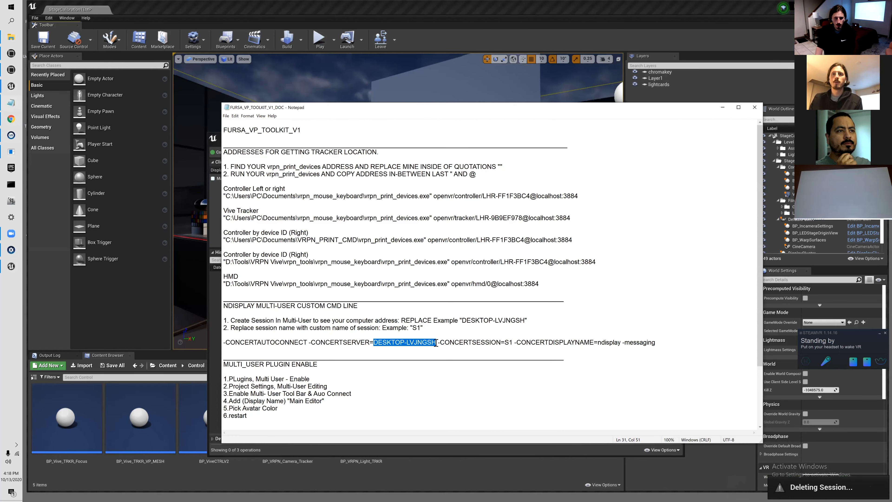
left_click_drag(232, 322, 428, 330)
left_click(434, 330)
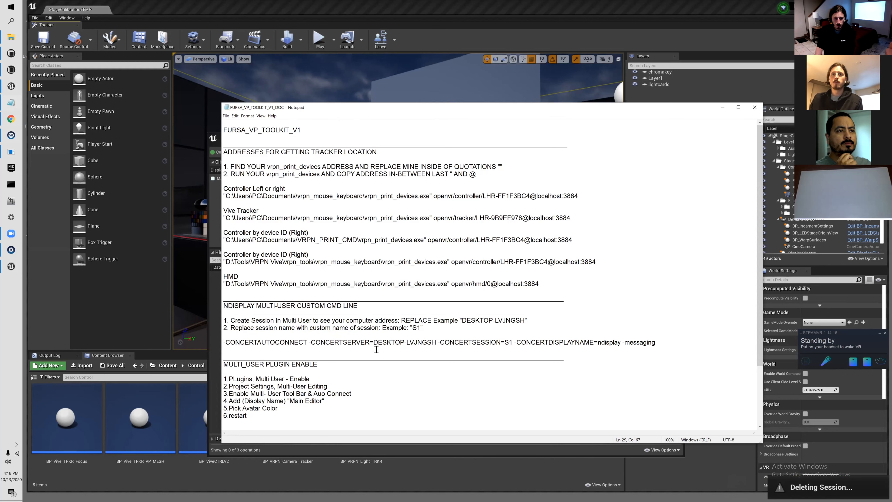
left_click(427, 342)
left_click_drag(374, 342, 418, 341)
left_click(511, 342)
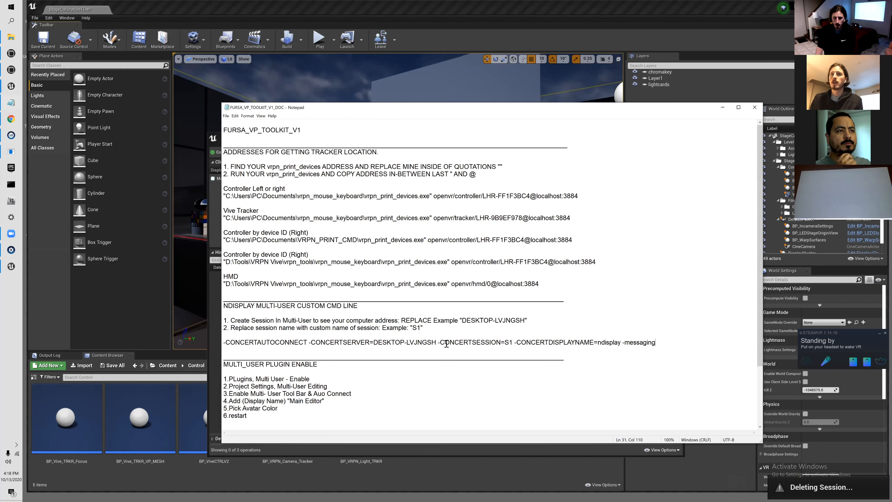
- Copy the whole -CONCERTAUTOCONNECT line from the notes into nDisplay Launcher's custom command line arguments
left_click_drag(401, 343, 249, 337)
left_click(226, 343)
left_click_drag(559, 347, 224, 343)
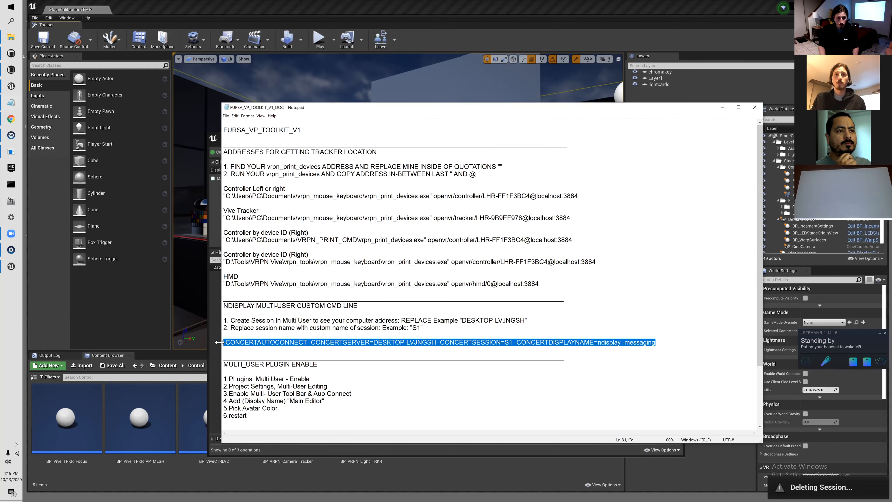
left_click(11, 70)
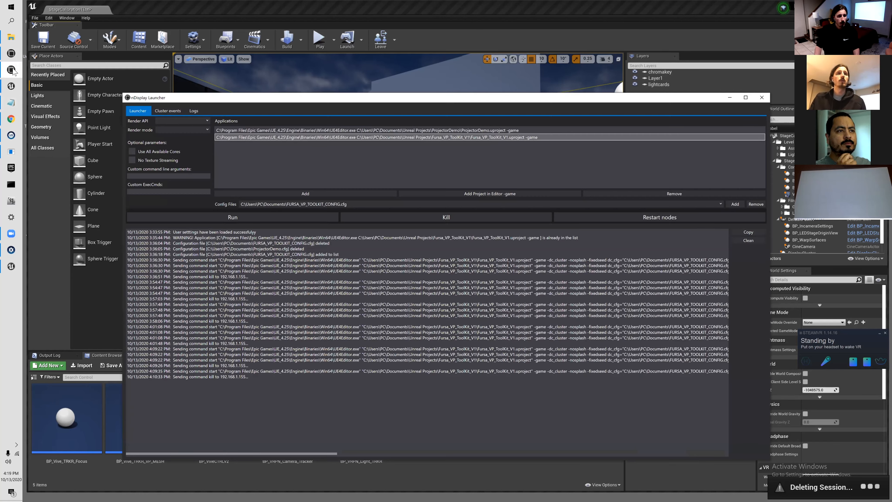
left_click(168, 176)
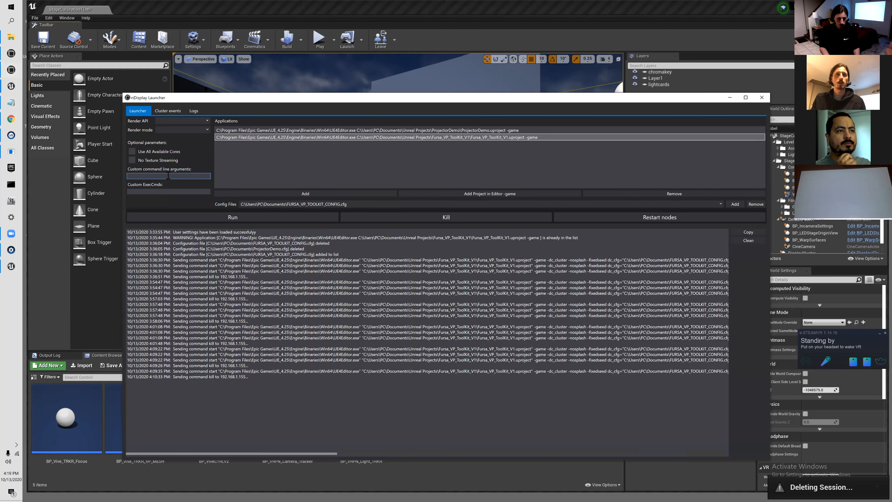
key("ctrl+v")
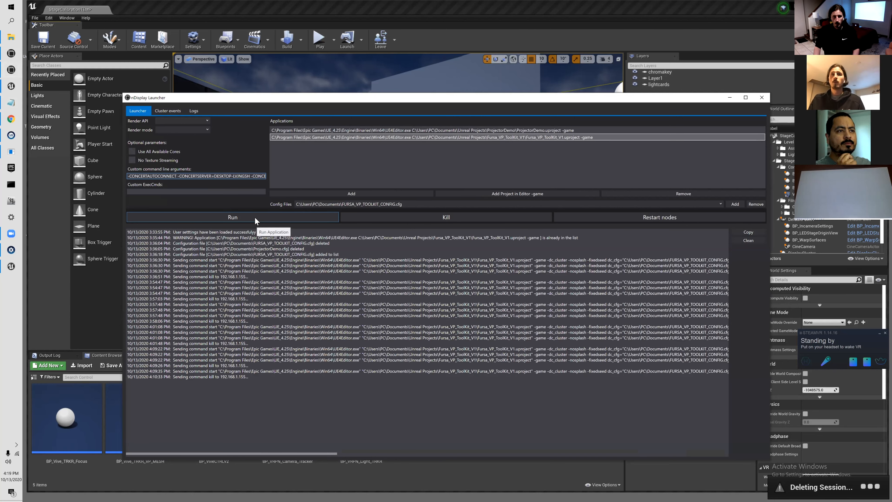
- Switch to Unreal Editor, maximize its window and save the StageCalibrationTEMP level
left_click(814, 32)
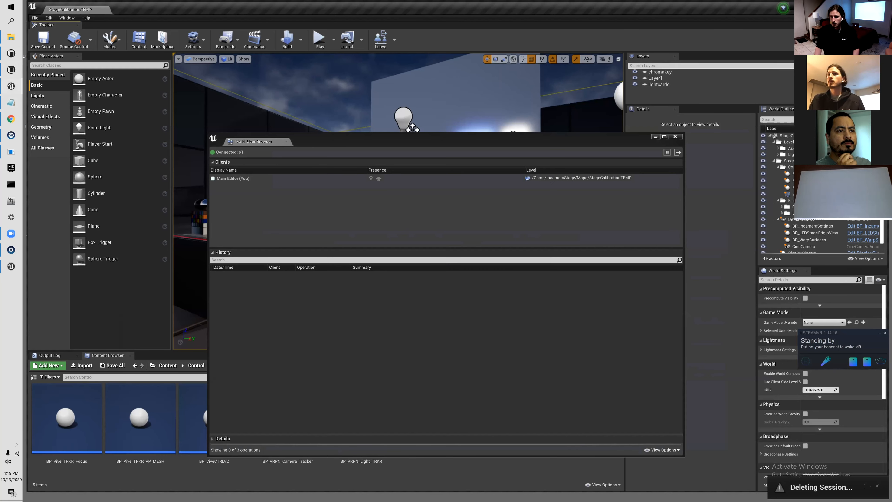
left_click_drag(814, 8, 761, 13)
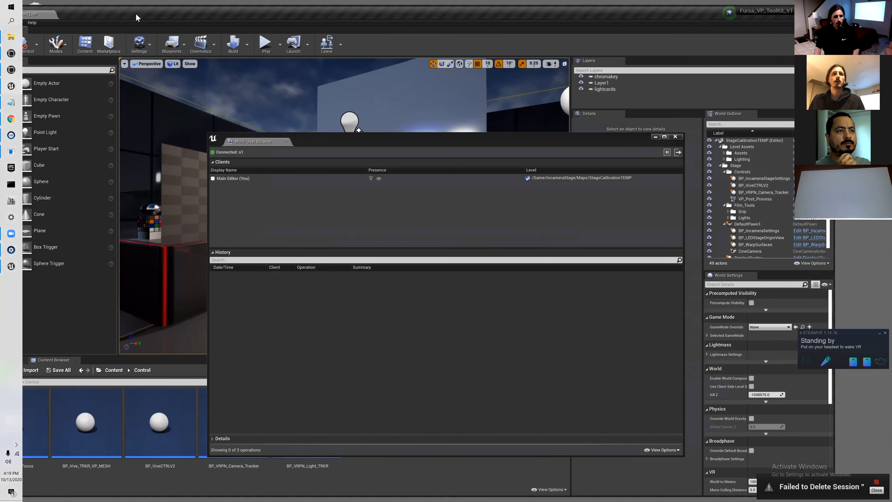
double_click(173, 10)
left_click(37, 34)
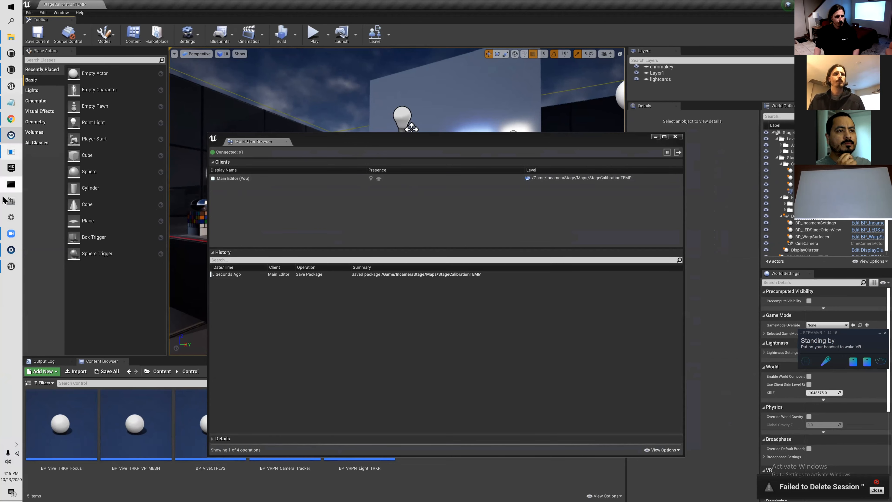
- Run the Fursa_VP_ToolKit_V1 project from nDisplay Launcher and bring its render window to the front
left_click(11, 71)
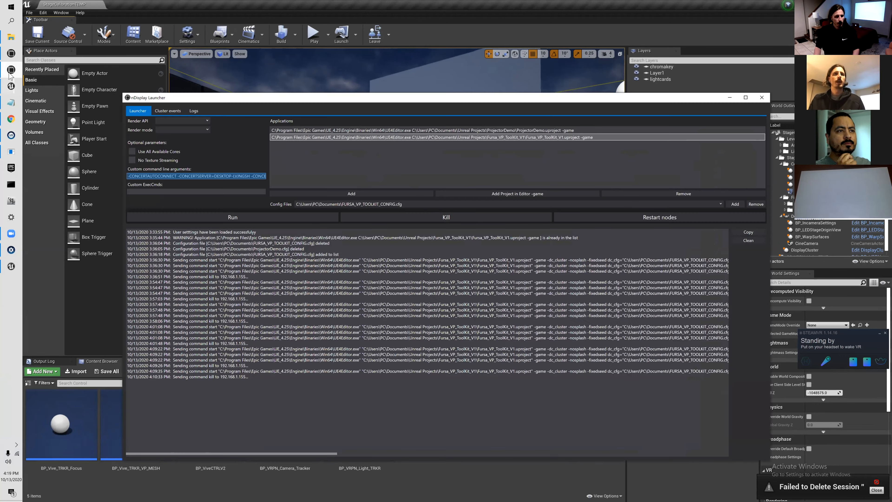
left_click(249, 218)
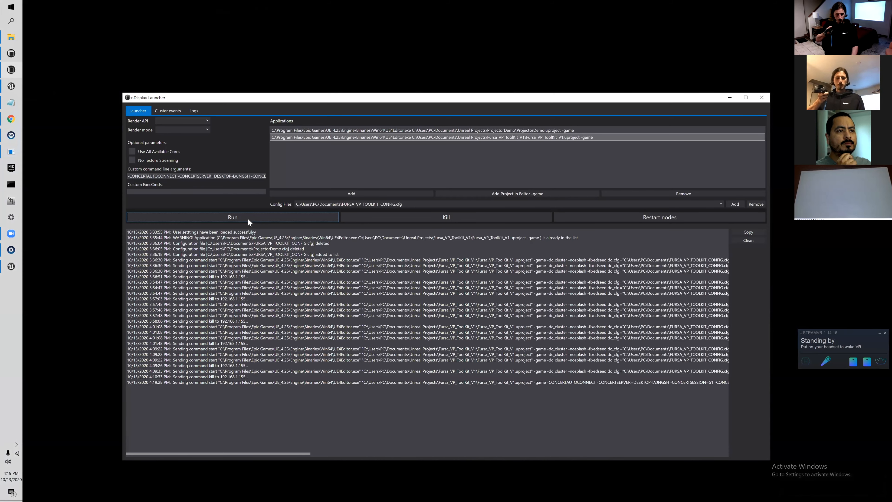
key("alt+Tab")
key("alt+Tab")
key("alt+Tab")
key("alt+Tab")
key("Tab")
key("Tab")
key("Tab")
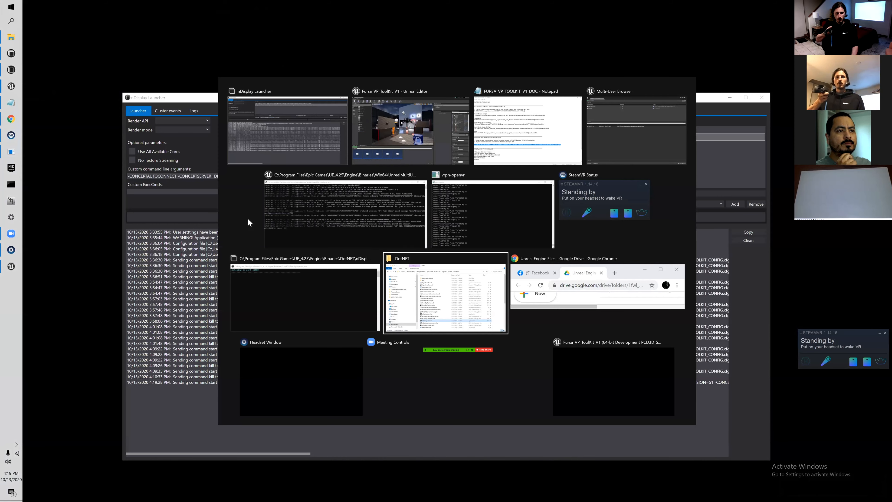
key("Tab")
key("Tab")
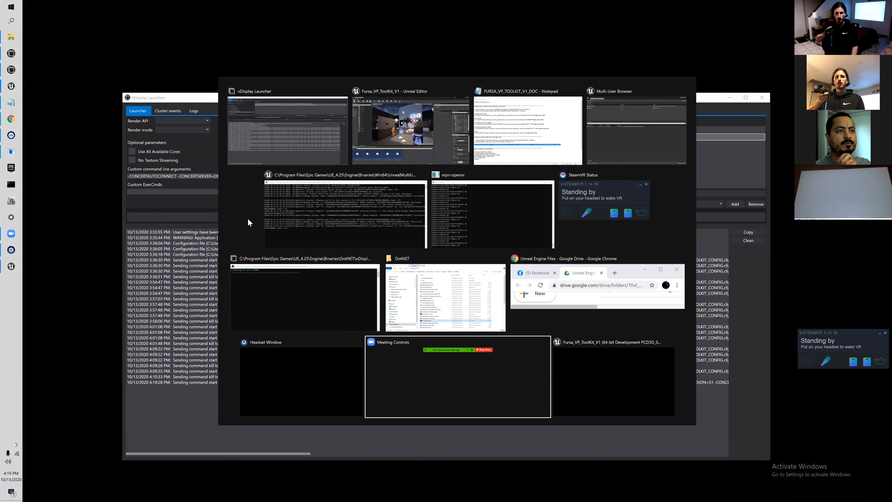
key("Tab")
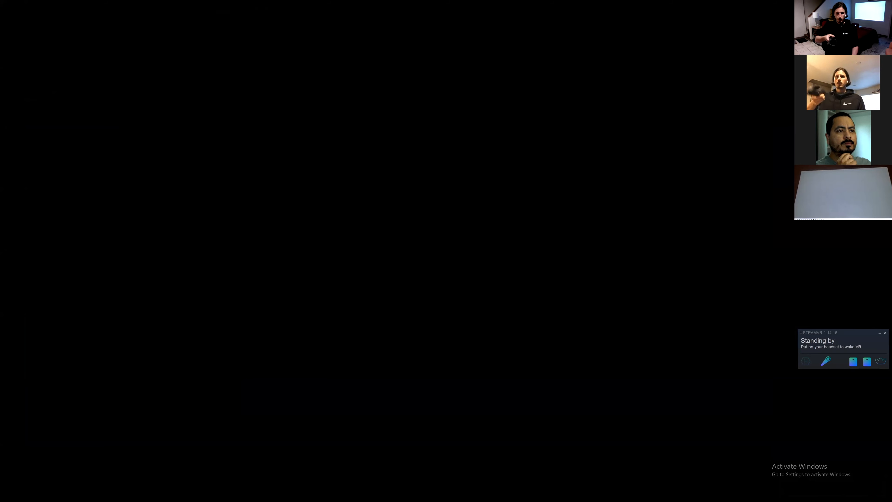
- Kill the running nDisplay application, then return to Unreal Editor and select the ndisplay client in the Multi-User Browser
key("alt+Tab")
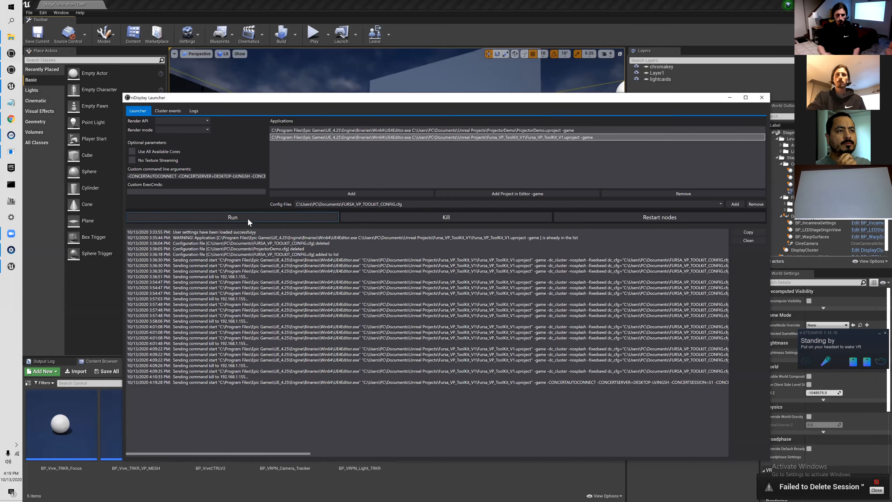
left_click(401, 218)
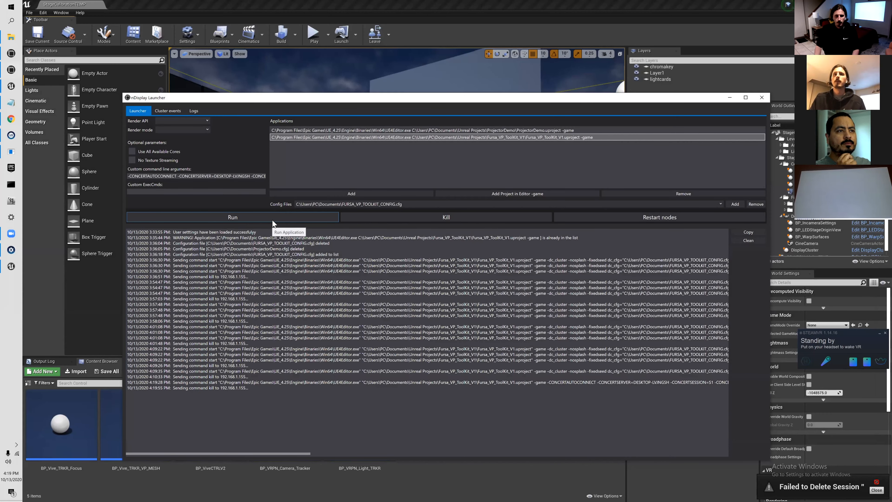
left_click(628, 44)
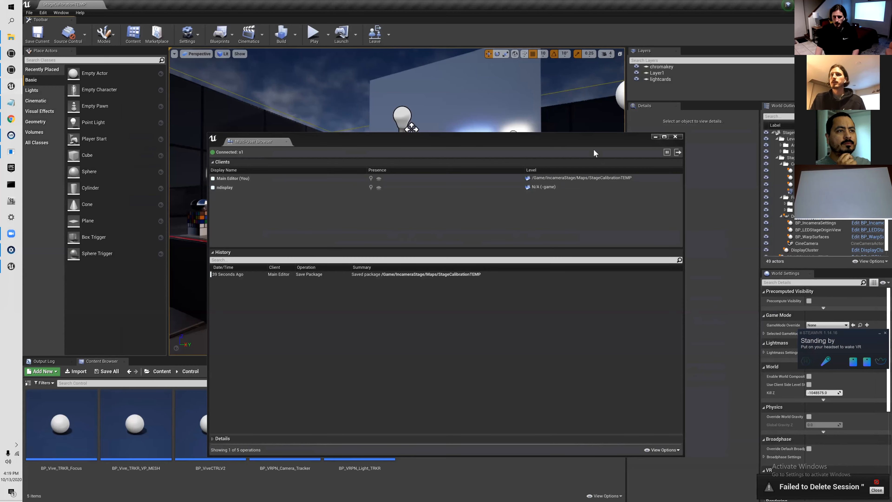
left_click_drag(590, 141, 570, 145)
left_click(324, 191)
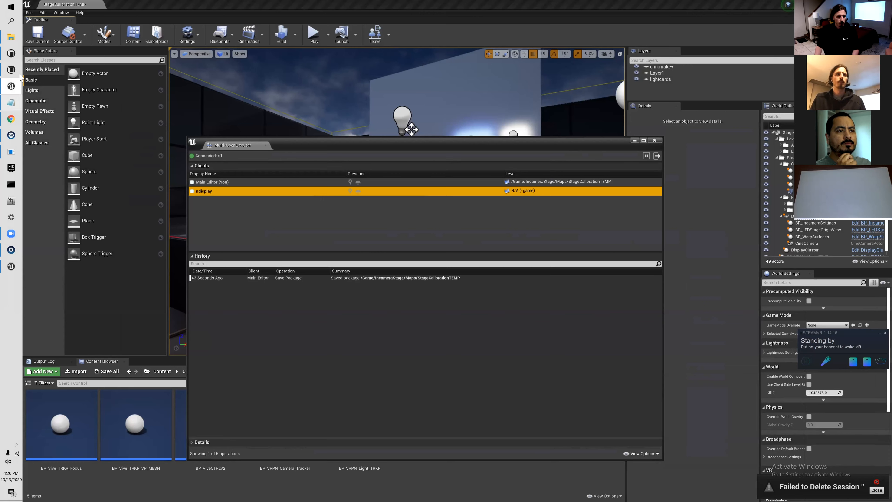
- Minimize the Multi-User Browser and open the BP_WarpSurfaces blueprint for editing
left_click(344, 109)
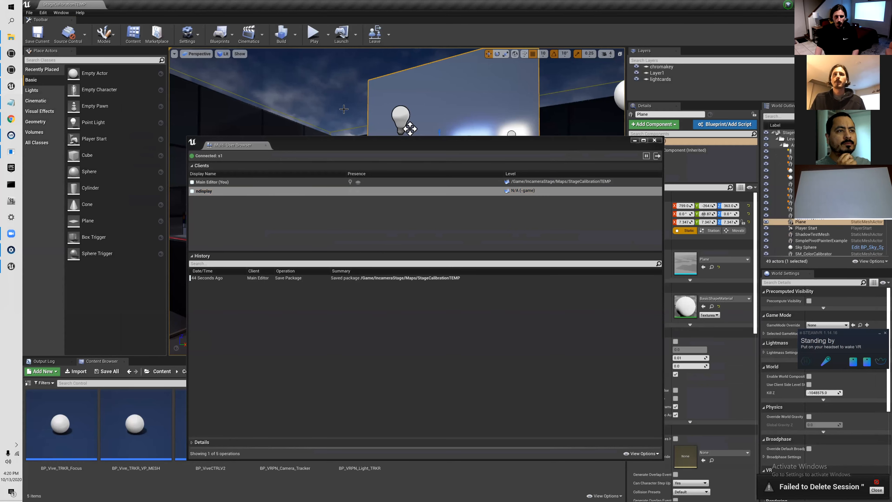
left_click(370, 142)
left_click(634, 141)
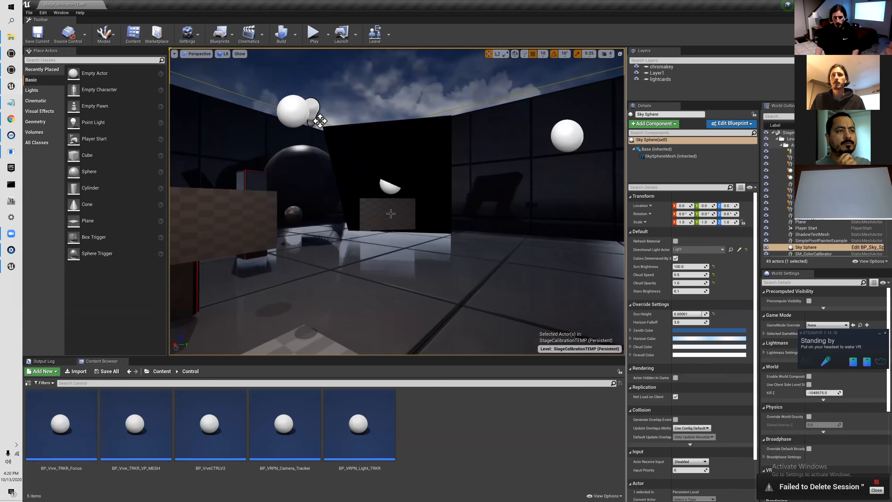
left_click(388, 214)
left_click(865, 235)
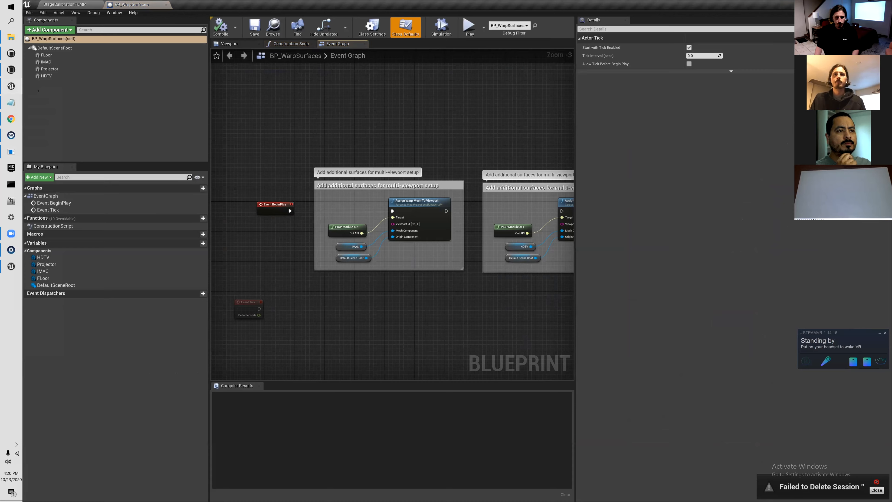
- Examine the Assign Warp Mesh To Viewport groups in BP_WarpSurfaces' event graph and show the blueprint's 3D viewport
right_click_drag(502, 265, 248, 295)
mouse_move(444, 302)
right_mouse_down()
mouse_move(343, 298)
mouse_move(567, 304)
right_mouse_up()
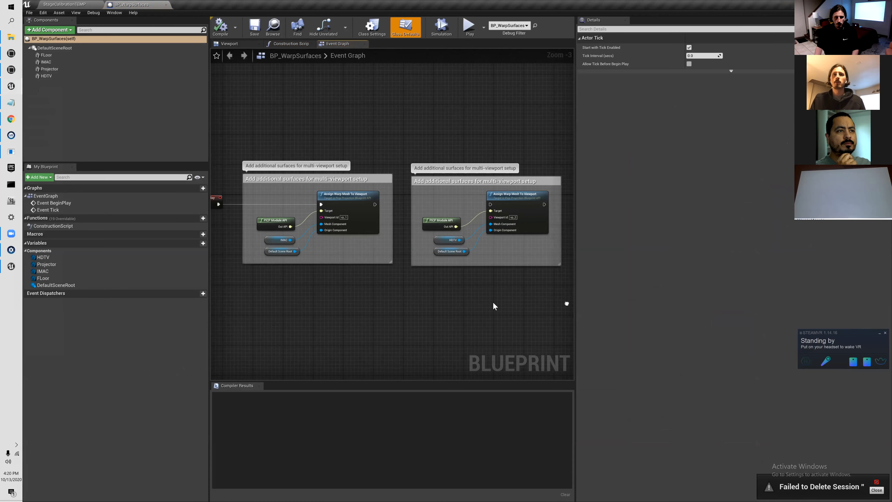
right_click_drag(393, 305, 476, 298)
left_click(346, 174)
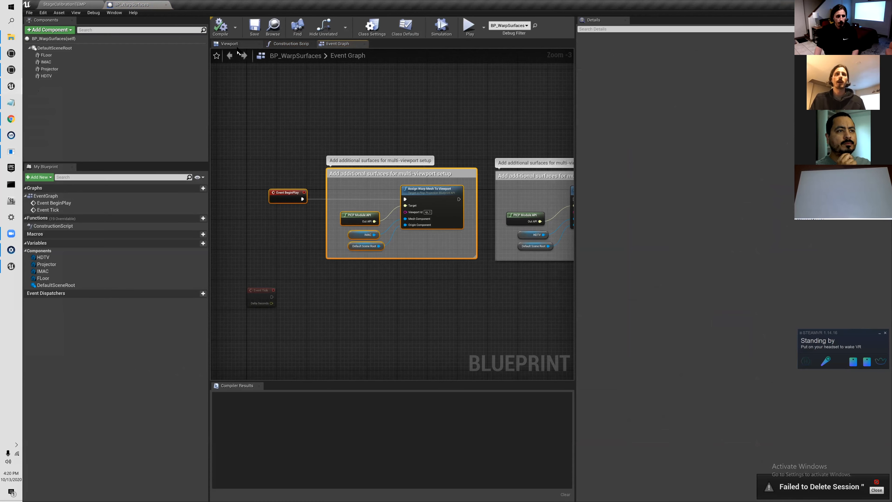
left_click(235, 44)
- Open the recent FURSA_VP_TOOLKIT_CONFIG file in Notepad
left_click(11, 102)
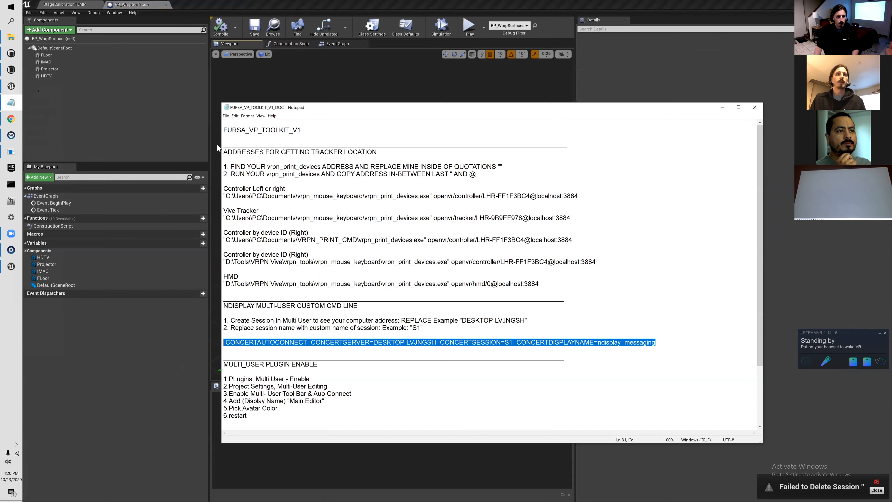
right_click(11, 102)
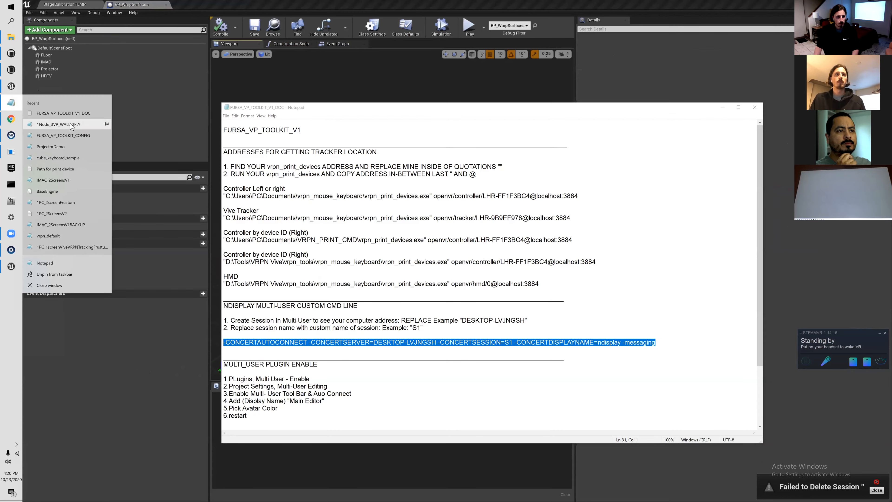
left_click(62, 136)
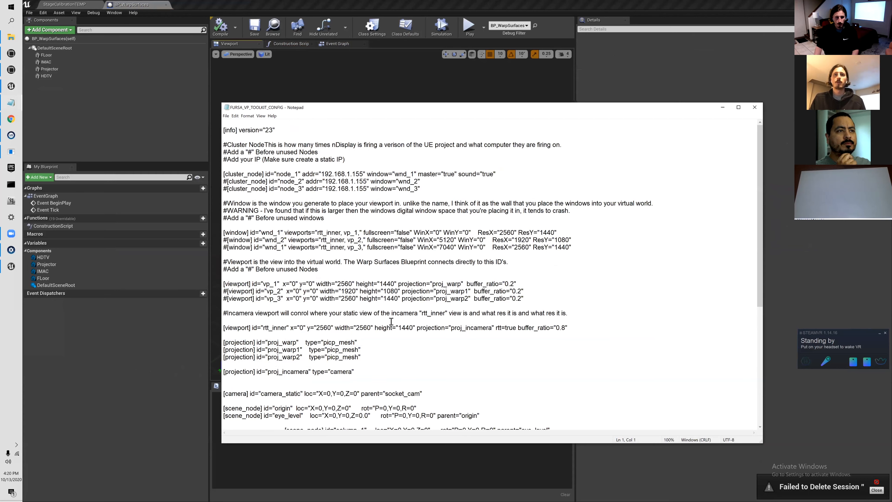
- Check the selected config file in nDisplay Launcher and return to FURSA_VP_TOOLKIT_CONFIG in Notepad
left_click(11, 70)
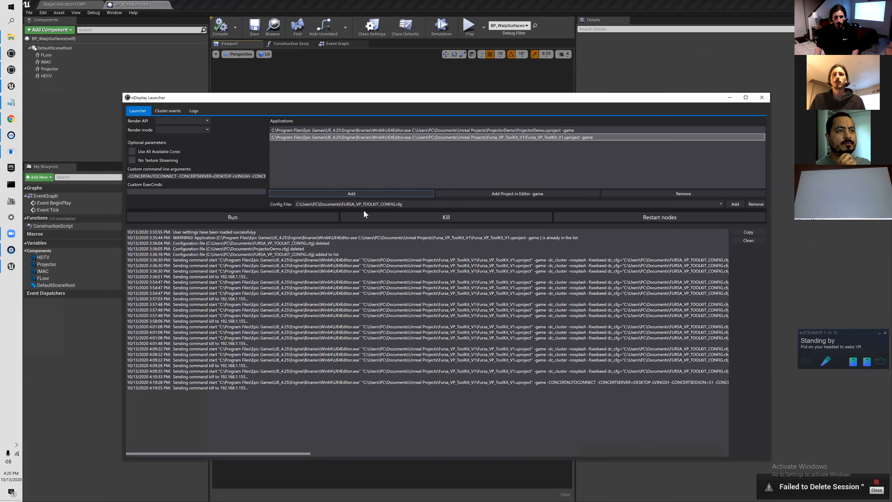
left_click(386, 204)
left_click(375, 203)
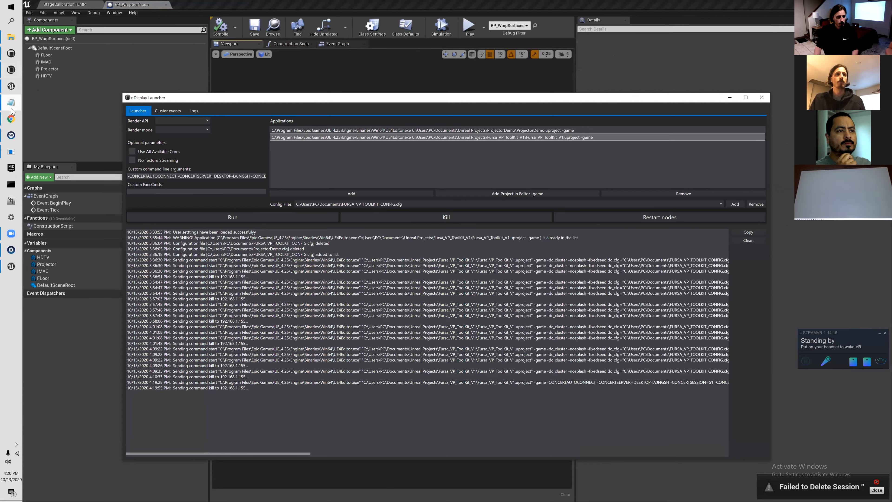
mouse_move(11, 102)
left_click(65, 114)
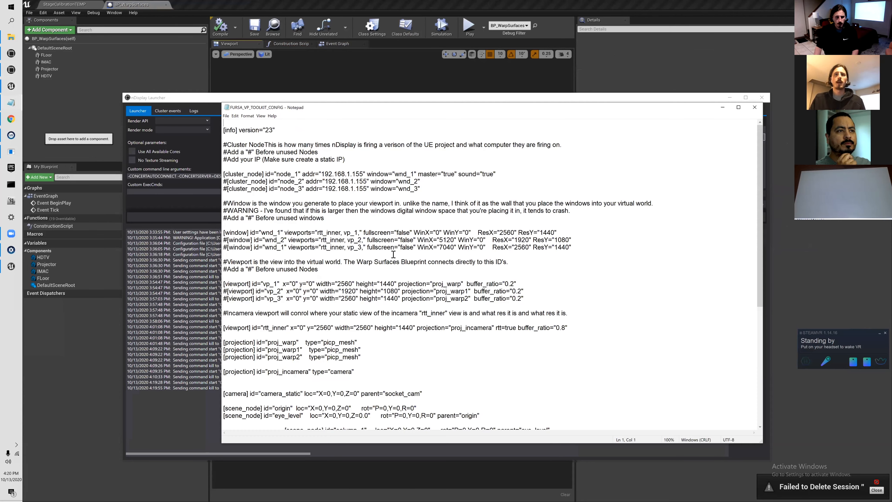
- Review the active node_1 cluster node, wnd_1 window and vp_1 viewport lines in the config file
left_click(375, 176)
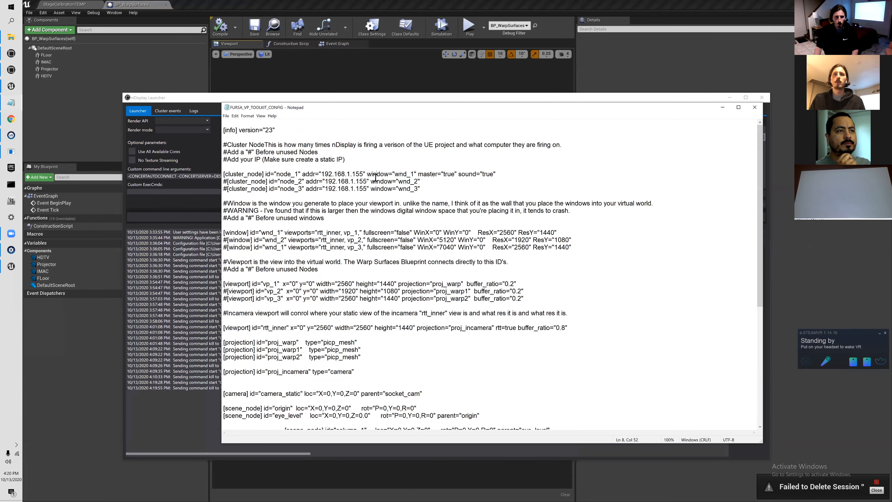
left_click_drag(224, 233, 575, 233)
left_click(575, 233)
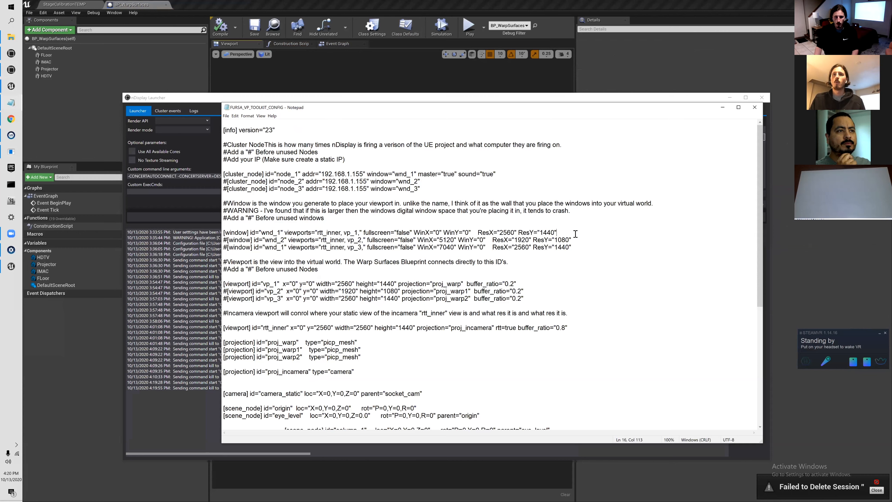
left_click_drag(227, 284, 554, 291)
left_click(555, 285)
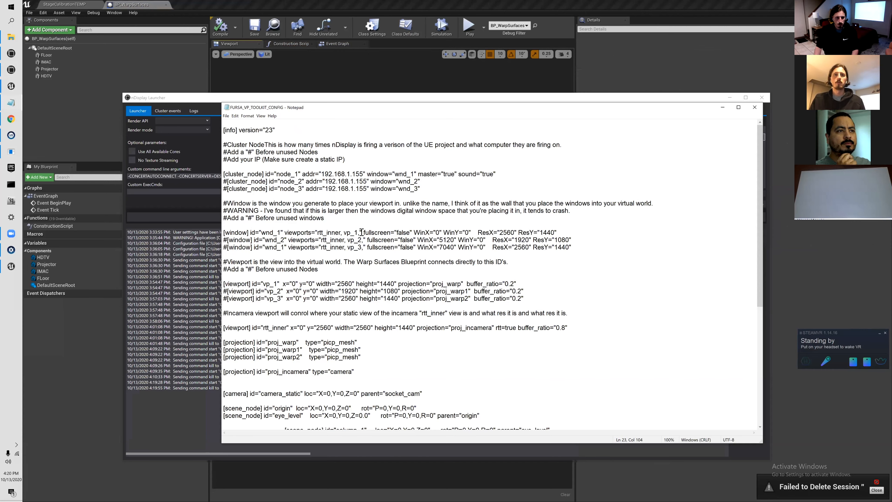
- Save the FURSA_VP_TOOLKIT_CONFIG file
left_click(226, 116)
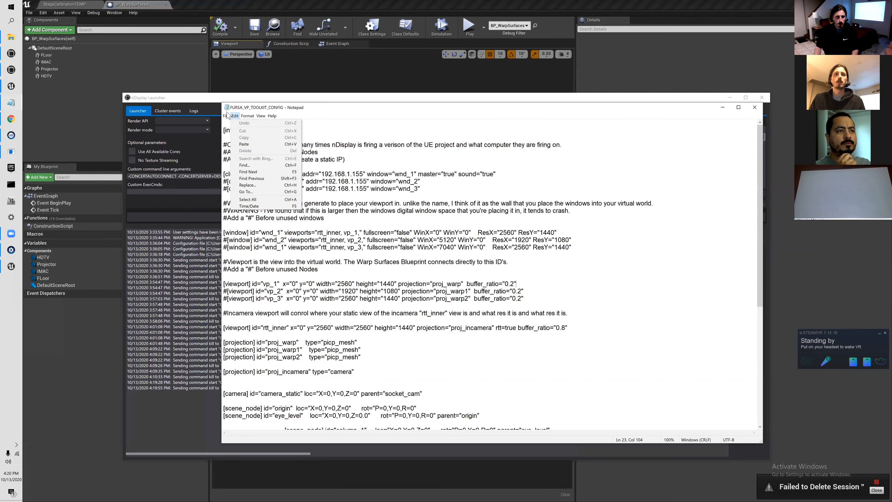
mouse_move(226, 115)
left_click(233, 144)
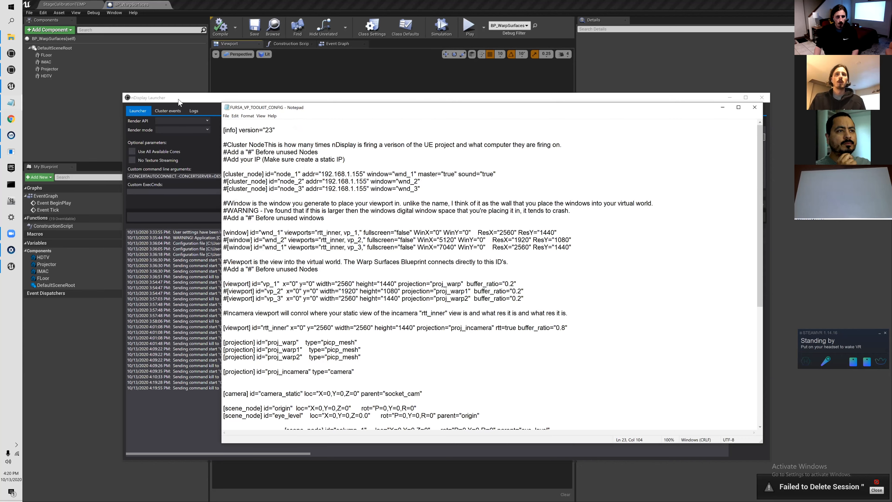
- Bring nDisplay Launcher to the front and run the Fursa_VP_ToolKit_V1 project with the selected config
left_click(178, 102)
left_click(269, 214)
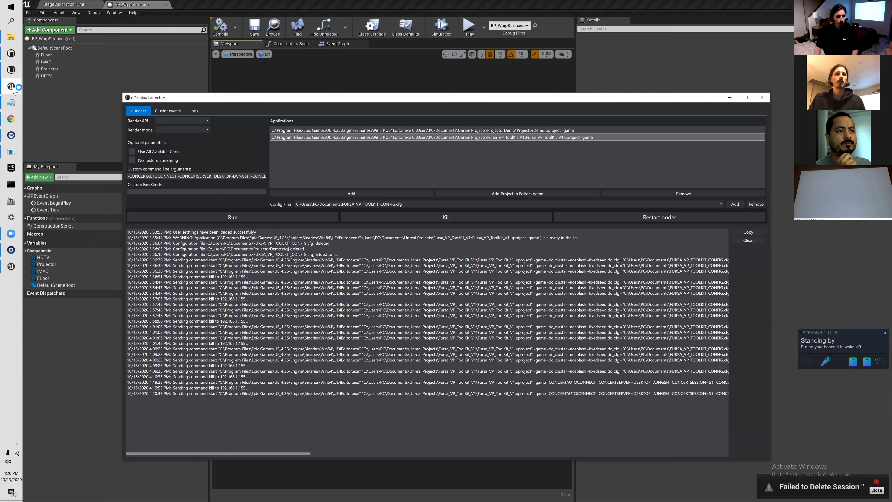
mouse_move(12, 91)
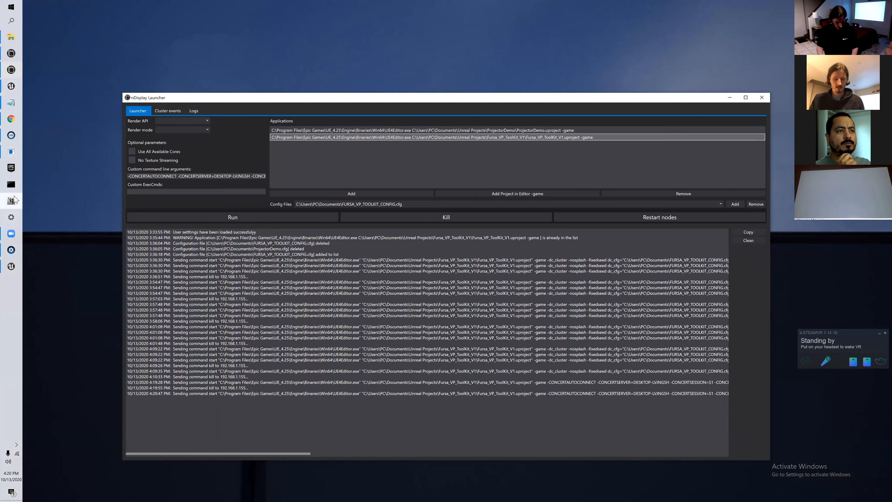
- Look through the open windows, check the vrpn-openvr console and return to the BP_WarpSurfaces blueprint
key("alt+Tab")
key("alt+Tab")
key("alt+Tab")
key("alt+Tab")
key("alt+Tab")
key("alt+Tab")
key("alt+Tab")
key("alt+Tab")
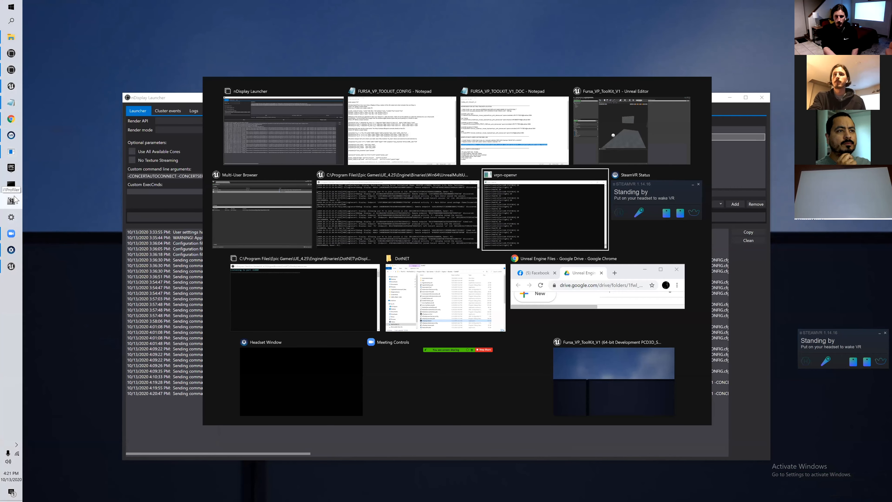
key("alt+Tab")
key("alt+Tab")
key("alt+Tab")
key("alt+Tab")
key("alt+Tab")
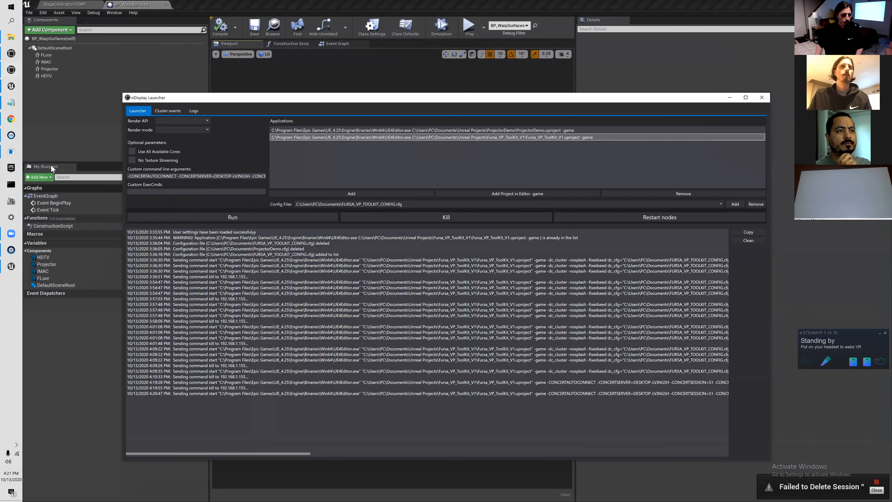
left_click(11, 152)
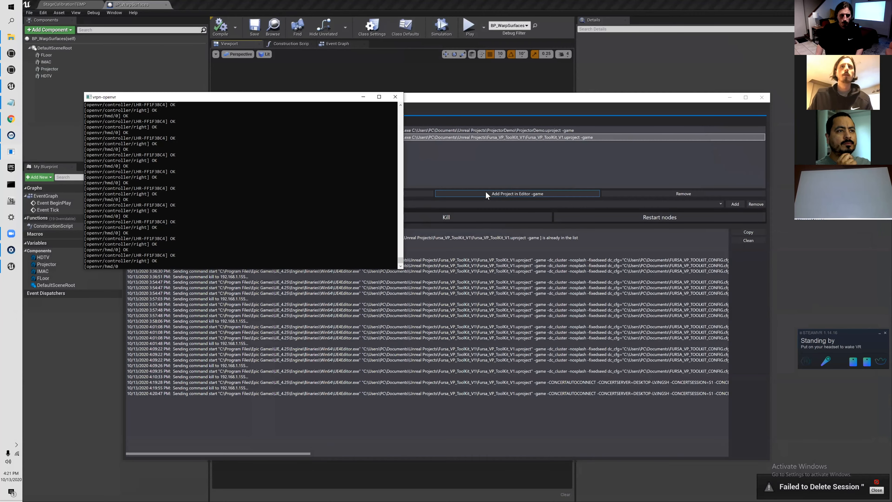
left_click(450, 184)
left_click(406, 15)
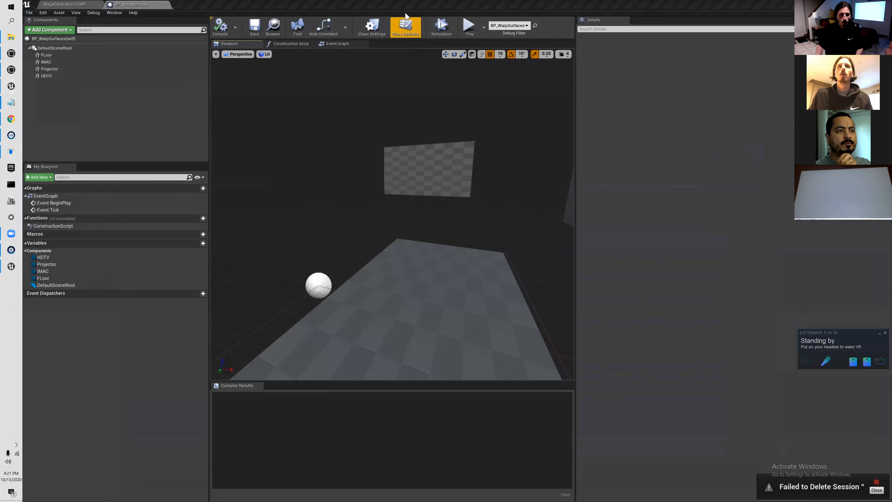
- Save the BP_WarpSurfaces blueprint and select its IMAC surface in the viewport
left_click_drag(337, 159, 400, 168)
left_click(255, 30)
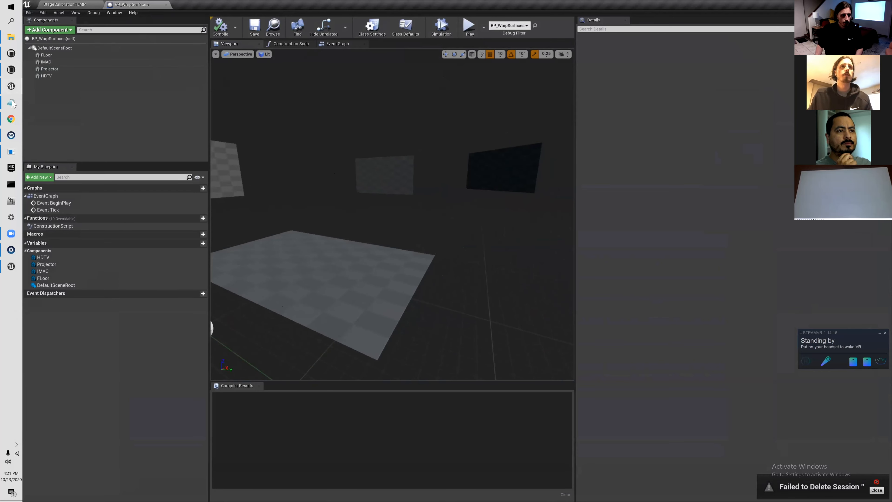
left_click(489, 185)
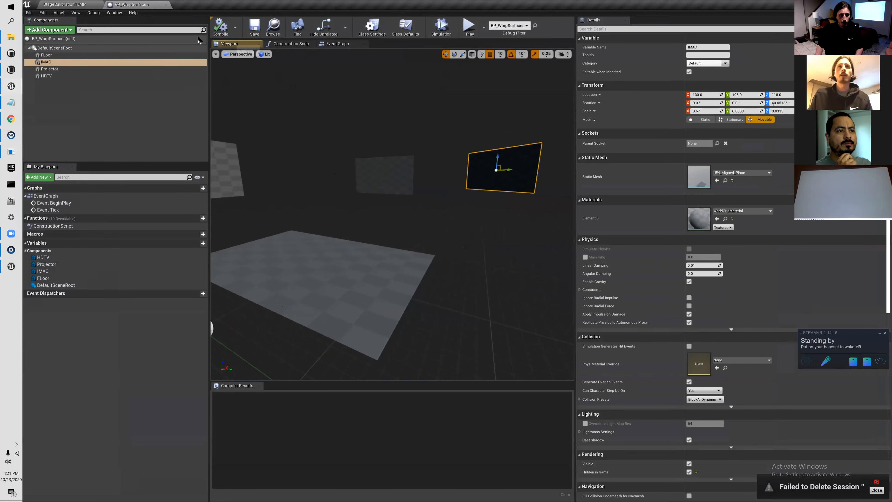
- Inspect the warp surfaces around the stage in the StageCalibrationTEMP level
left_click(78, 7)
right_click_drag(397, 202, 253, 203)
key("s")
right_click_drag(396, 67, 379, 68)
key("s")
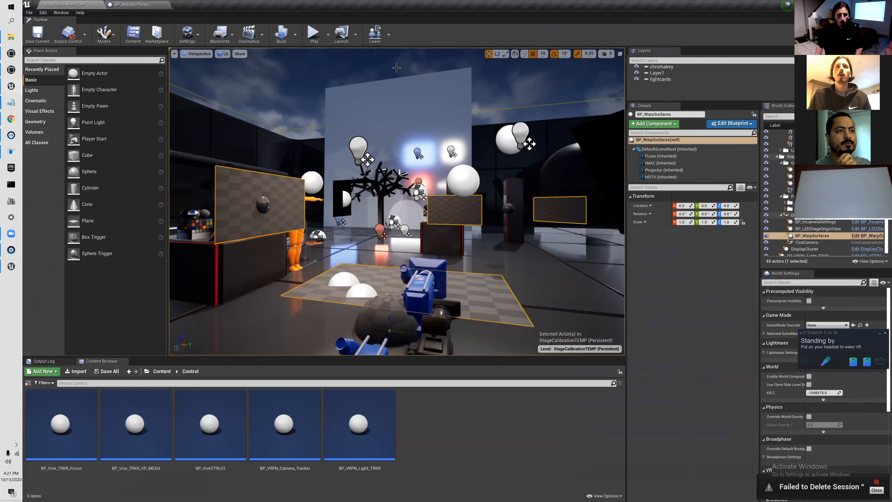
- Run the project from nDisplay Launcher again and check the clients connected to session s1 in the Multi-User Browser
left_click(11, 69)
left_click(233, 217)
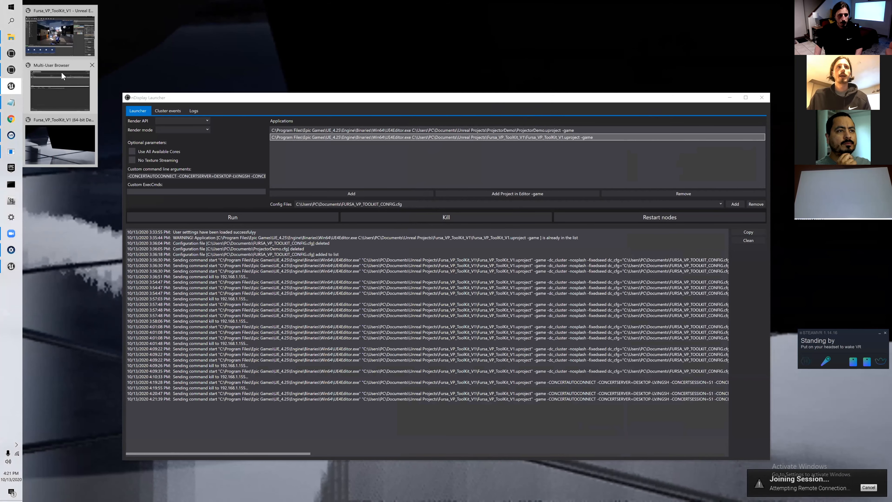
left_click(61, 88)
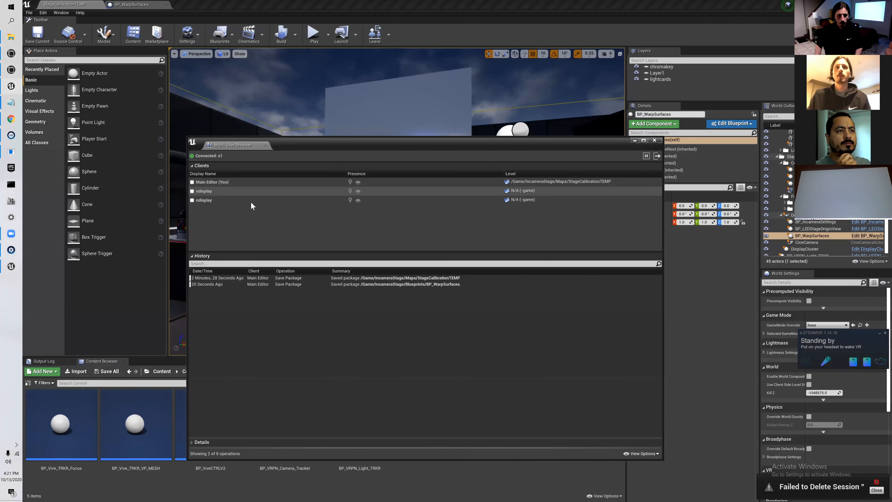
double_click(242, 9)
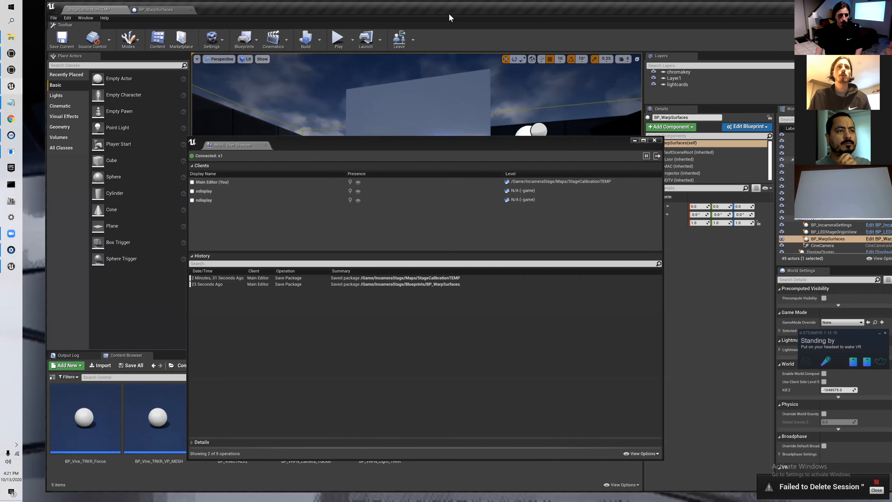
left_click_drag(449, 13, 424, 14)
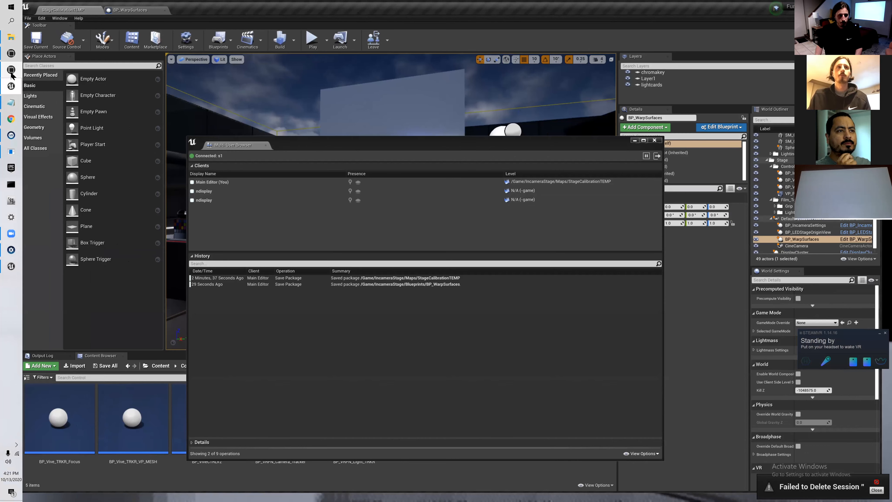
- Kill the running nDisplay node and switch to the FURSA_VP_TOOLKIT_CONFIG file in Notepad
left_click(11, 102)
mouse_move(9, 110)
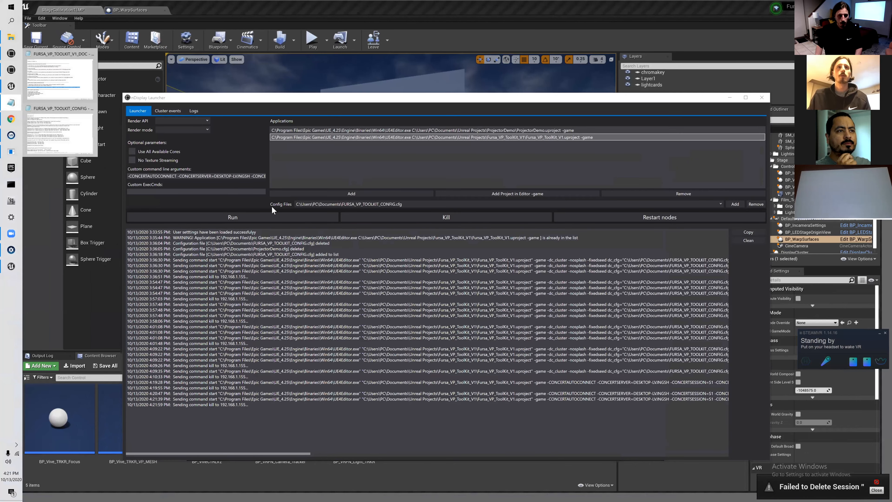
left_click(60, 91)
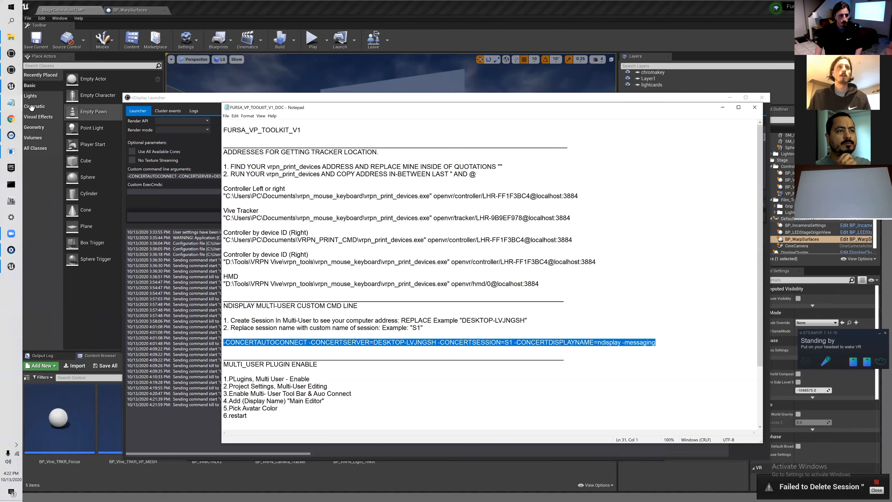
left_click(60, 135)
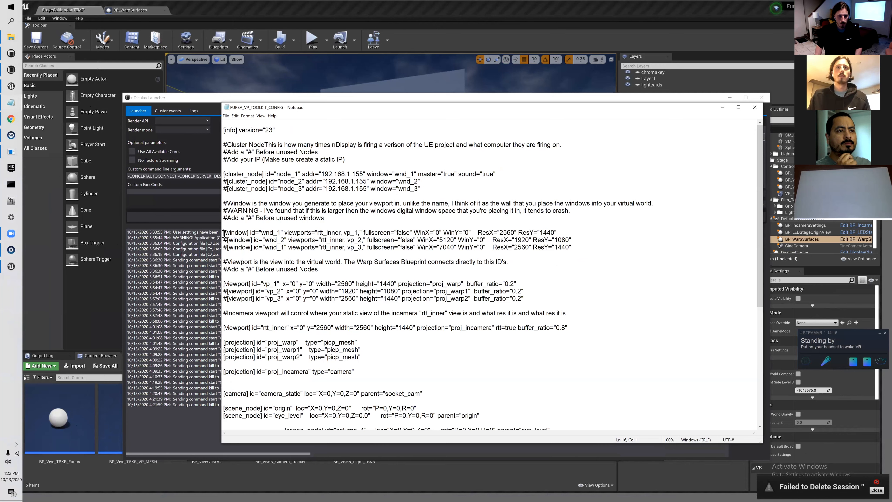
- Comment out the vp_1 window line with # and activate the third window line, which uses vp_3
type("#")
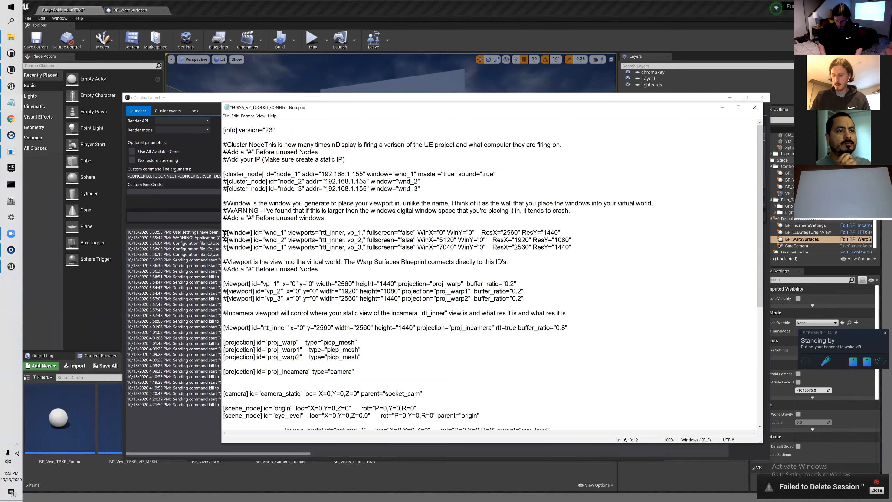
key("BackSpace")
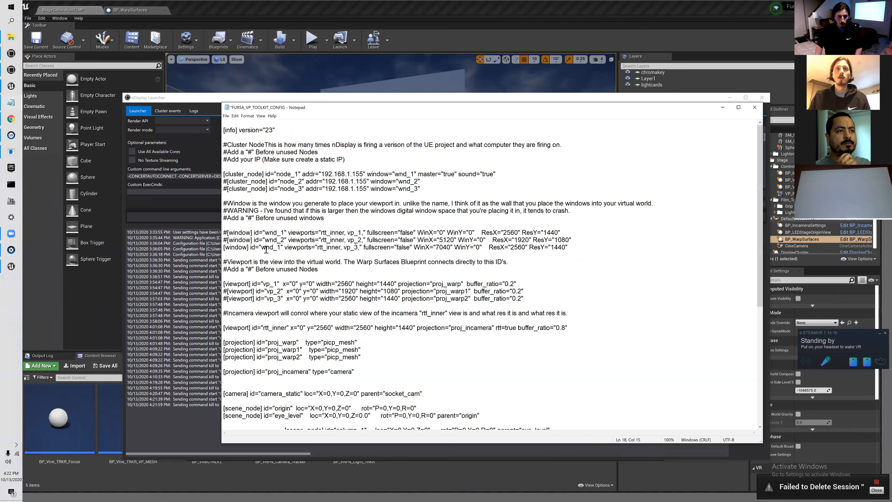
left_click_drag(321, 174, 437, 183)
left_click(429, 181)
- Comment out the vp_1 viewport line, activate the vp_3 viewport line and save the config file
left_click(261, 327)
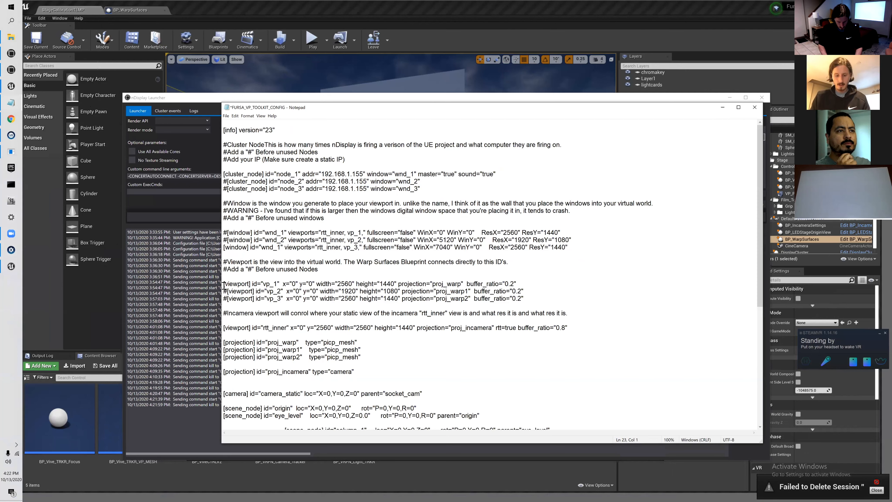
type("#")
key("BackSpace")
left_click(226, 116)
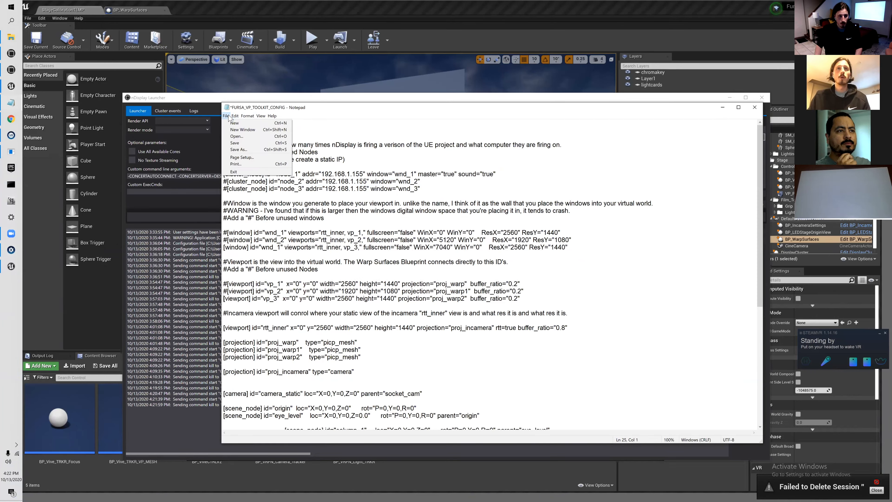
left_click(245, 144)
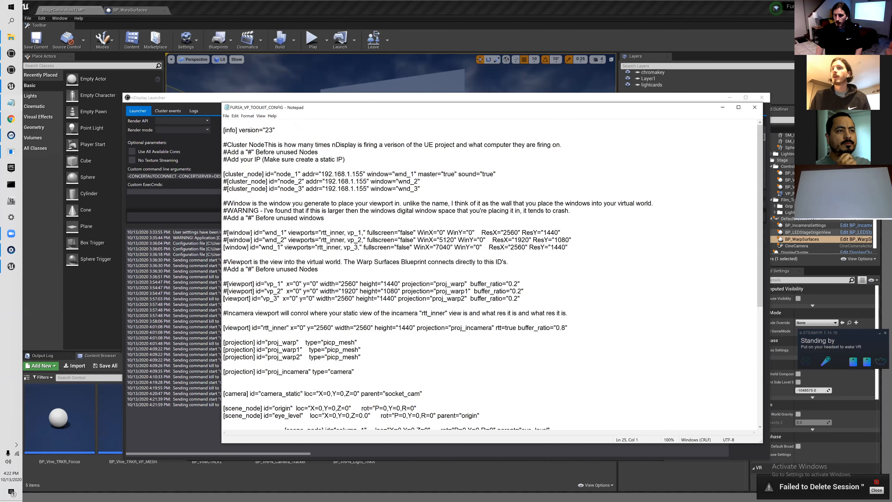
- In the BP_WarpSurfaces event graph, wire Event BeginPlay to the Projector surface's Assign Warp Mesh To Viewport node
left_click(856, 239)
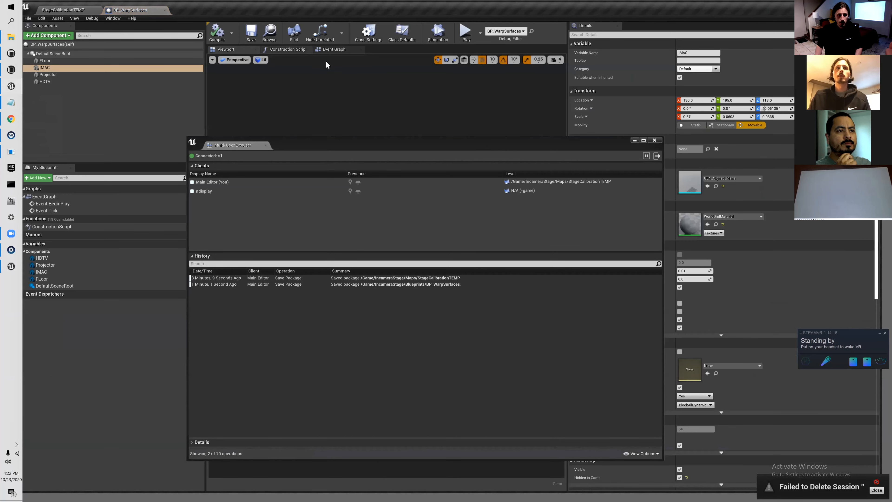
left_click(330, 49)
left_click(634, 140)
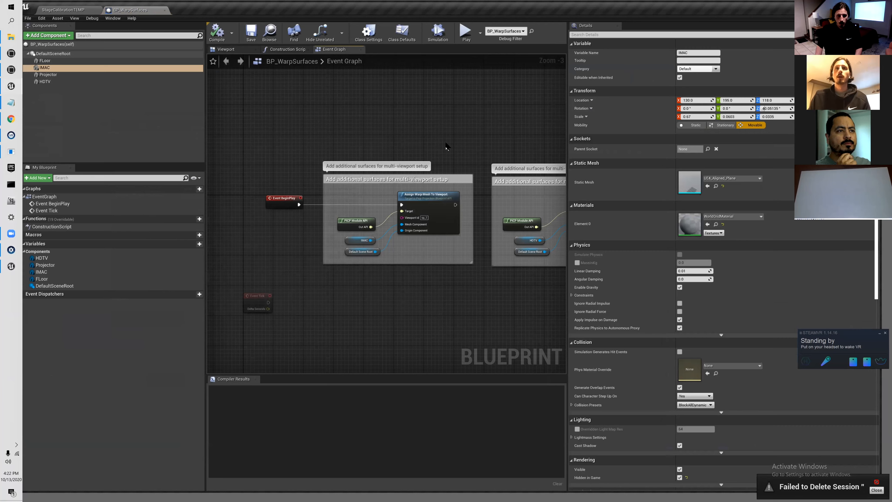
right_click_drag(448, 145, 338, 145)
scroll(335, 145, "down", 3)
scroll(334, 145, "up", 2)
left_click_drag(299, 177, 404, 184)
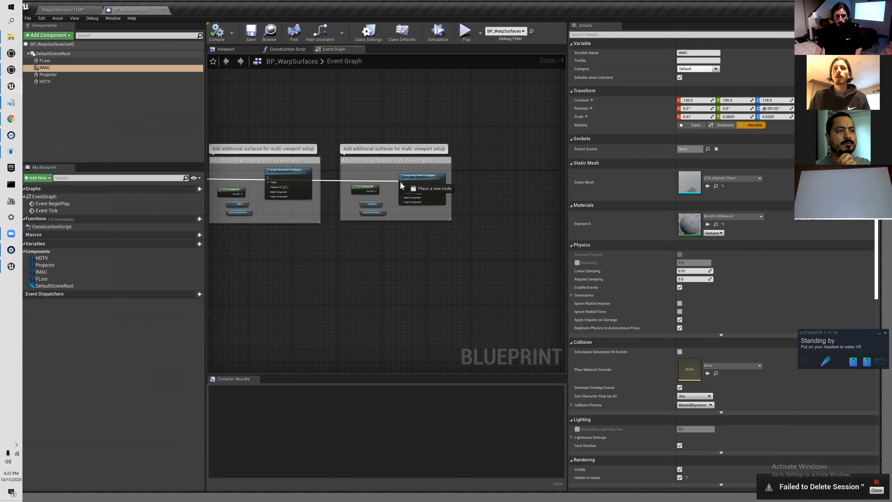
right_click_drag(320, 135, 435, 133)
left_click_drag(211, 179, 495, 129)
- Compile and save the BP_WarpSurfaces blueprint, and save the StageCalibrationTEMP level
left_click(226, 49)
left_click(217, 32)
left_click(251, 33)
left_click(77, 11)
left_click(36, 39)
- Launch the project from nDisplay Launcher with the saved config and return to the Unreal level editor
left_click_drag(286, 17, 311, 20)
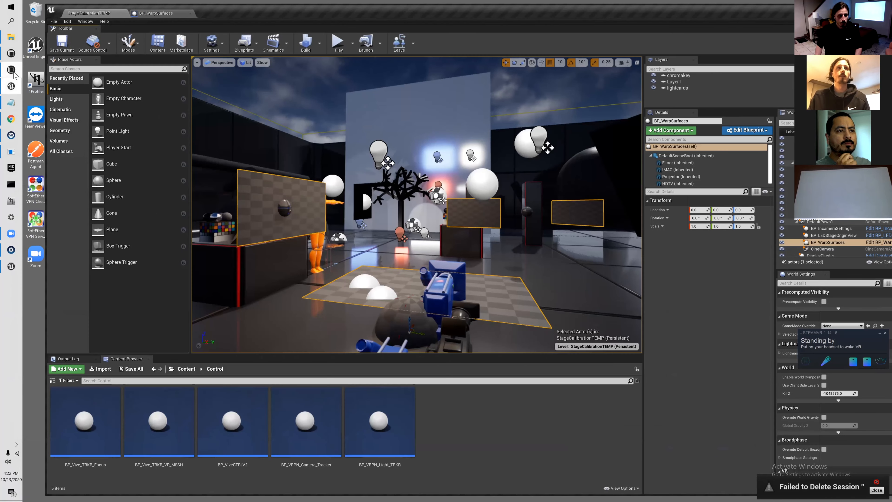
left_click(11, 71)
left_click(192, 219)
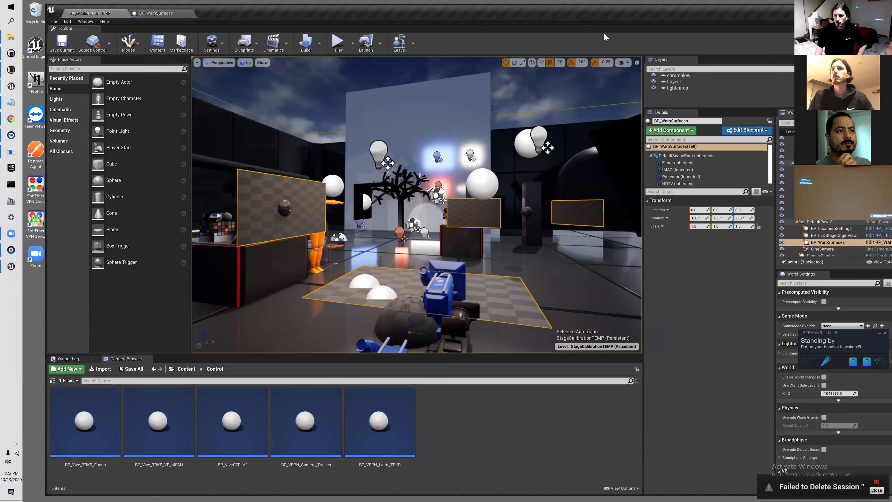
left_click(605, 36)
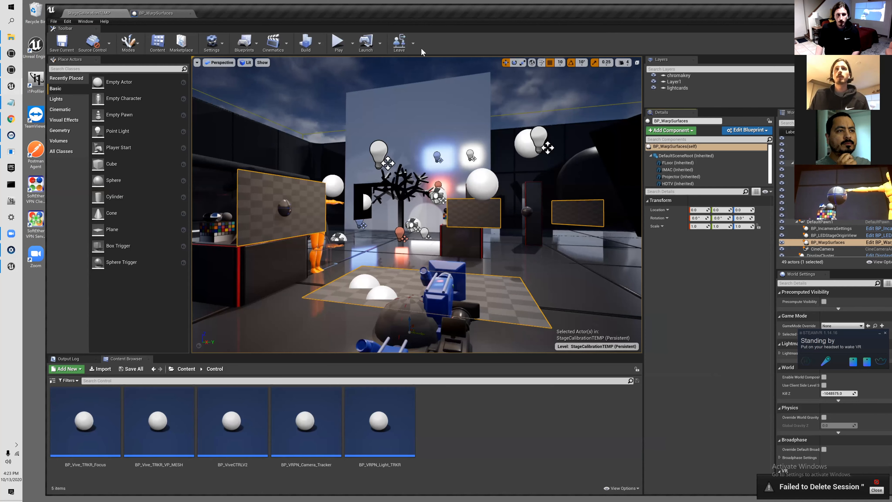
- Open the multi-user session browser, check the clients and save history of session s1, and dismiss the browser
left_click(413, 47)
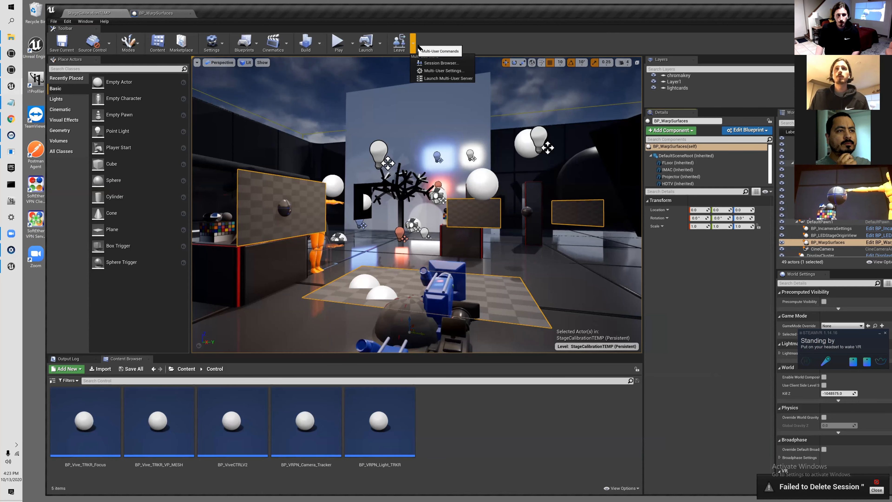
left_click(439, 69)
left_click(323, 191)
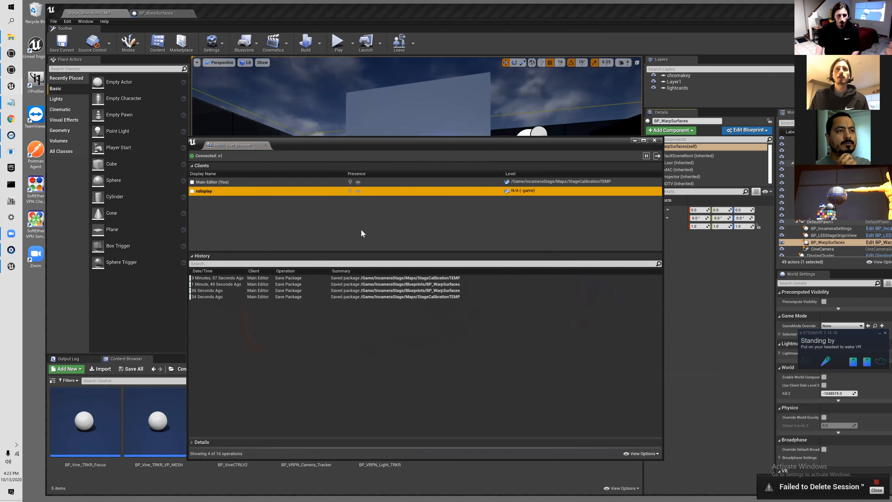
left_click(344, 243)
left_click(634, 23)
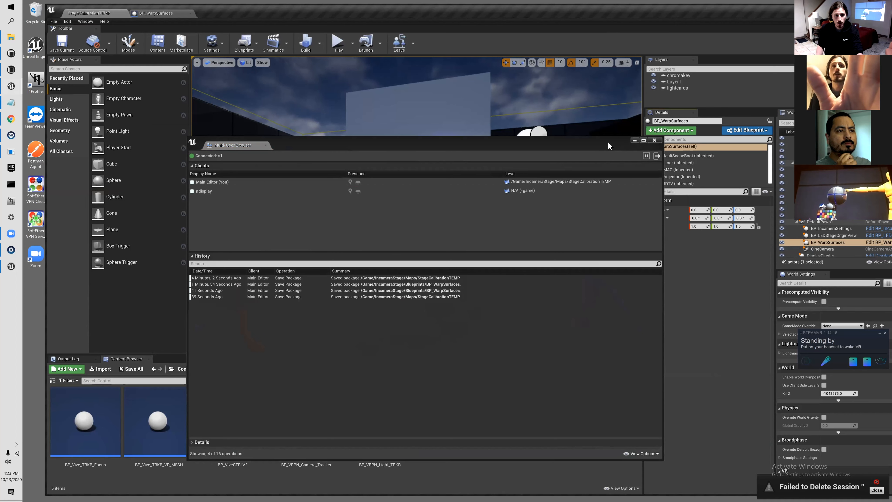
left_click_drag(608, 141, 627, 120)
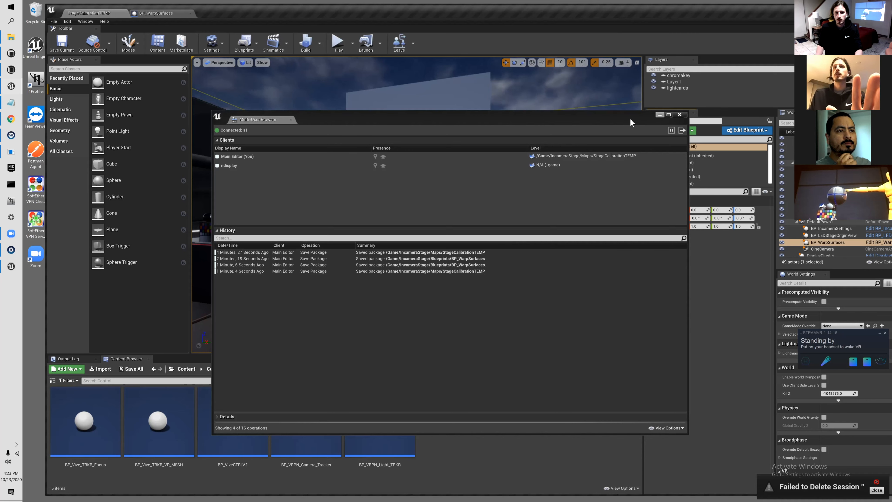
left_click_drag(612, 117, 650, 109)
left_click(684, 106)
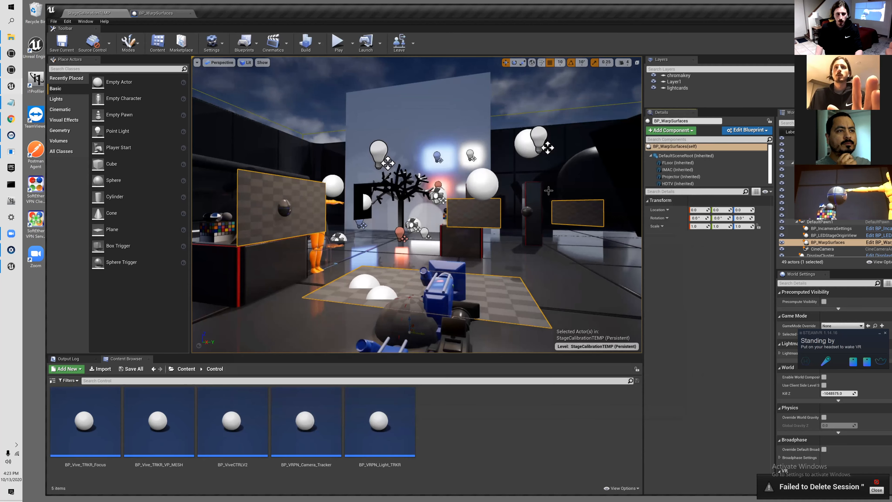
- Select the Ball2 sphere above the red-edged table and move it to about Y -313, Z 160
key("w")
right_click_drag(455, 266, 425, 266)
key("s")
key("a")
left_click(467, 214)
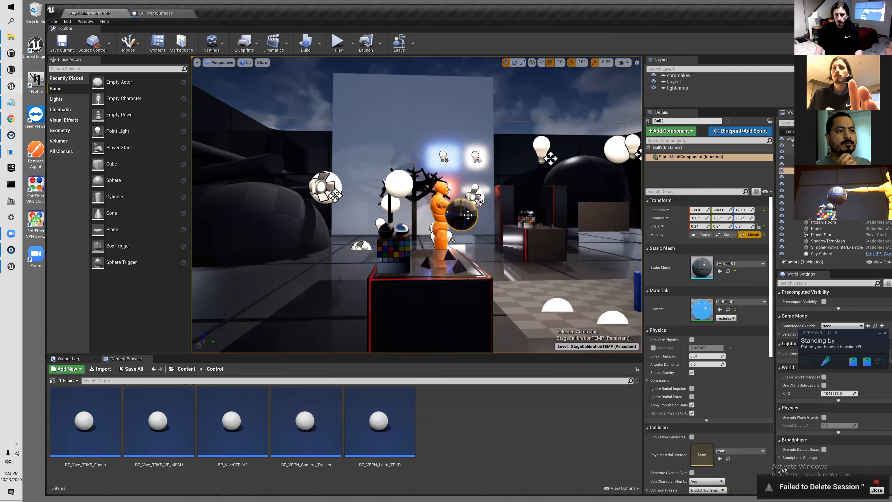
mouse_move(466, 214)
left_mouse_down()
mouse_move(427, 213)
mouse_move(462, 221)
left_mouse_up()
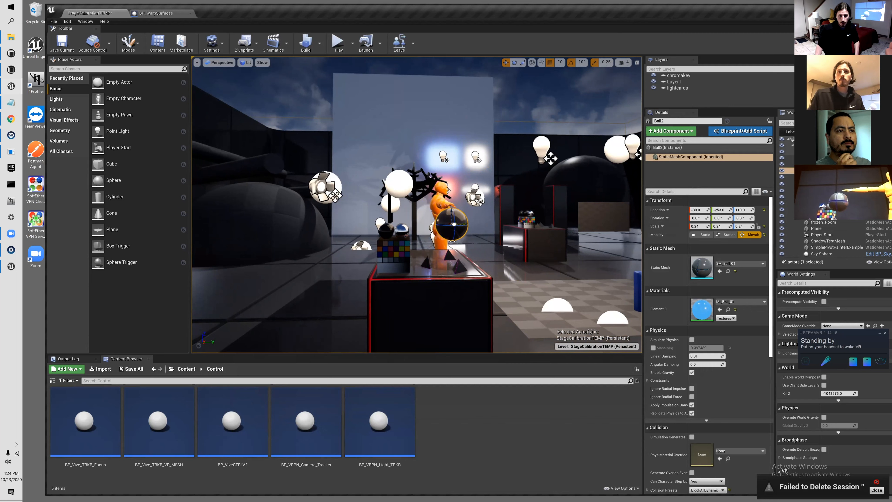
left_click_drag(453, 224, 399, 222)
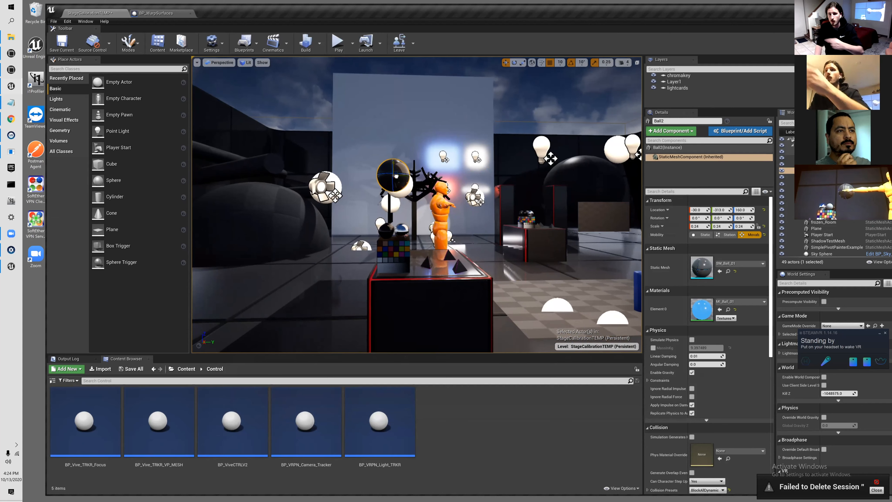
- Move the Ball2 sphere down over the red-edged table to about Y -263, Z 110
left_click_drag(398, 172, 442, 220)
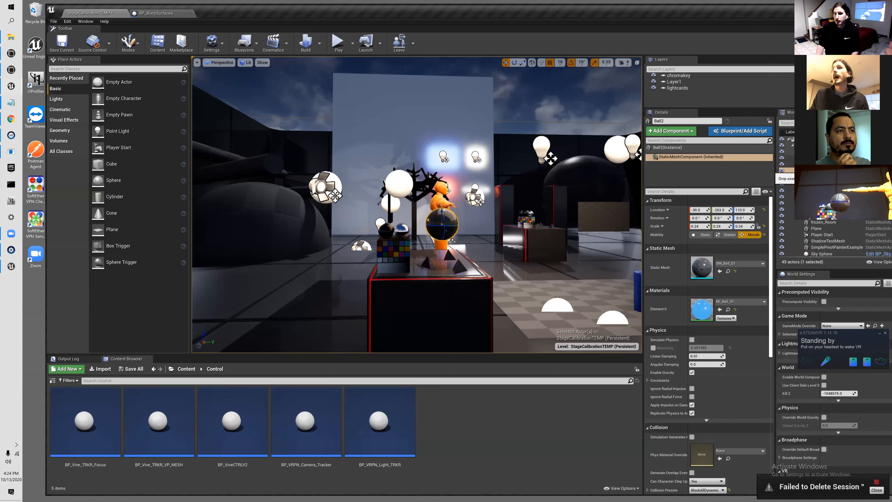
- Widen the World Outliner and Details areas, select the VP_Post_Process actor and expand its Exposure settings
left_click_drag(775, 316, 707, 316)
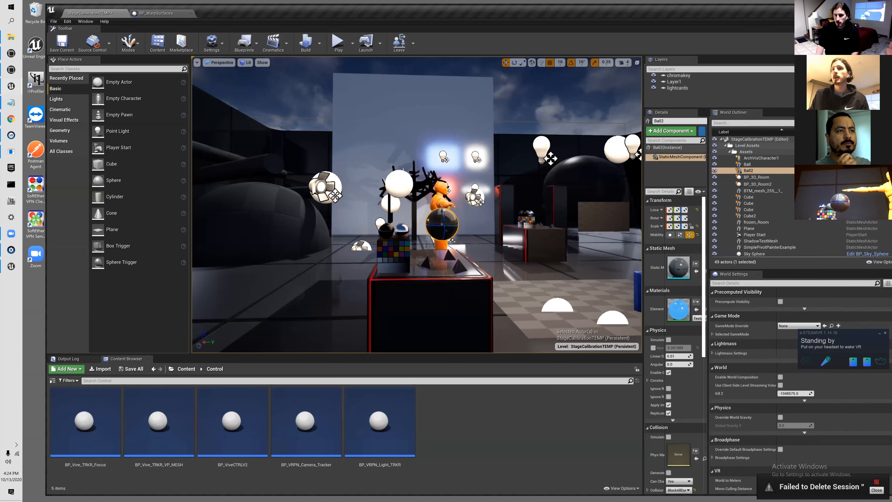
left_click(729, 151)
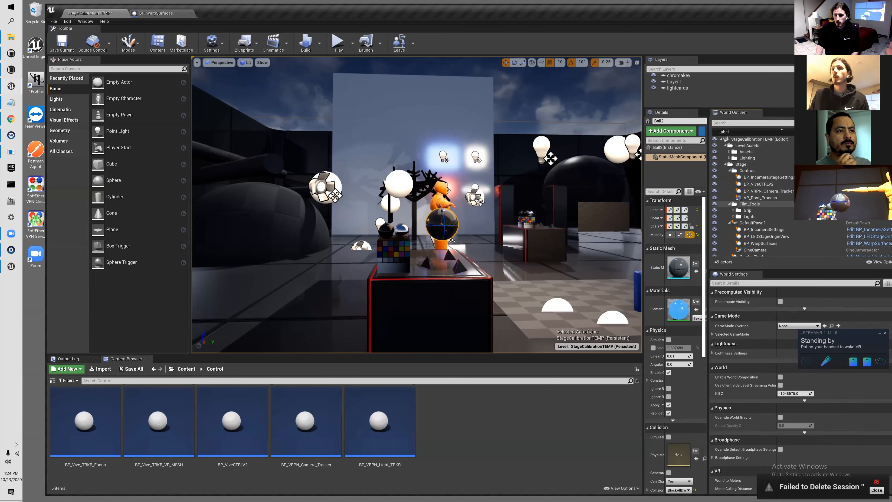
left_click(760, 198)
left_click_drag(642, 203, 544, 232)
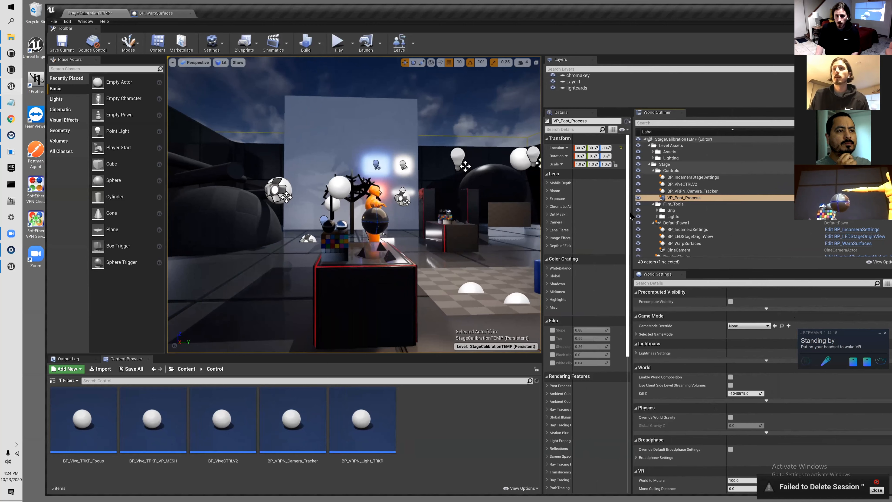
double_click(682, 212)
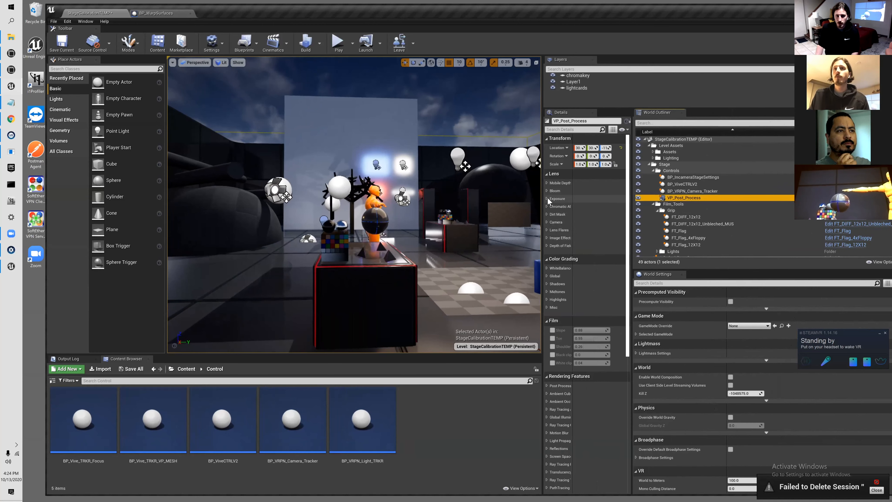
left_click(554, 198)
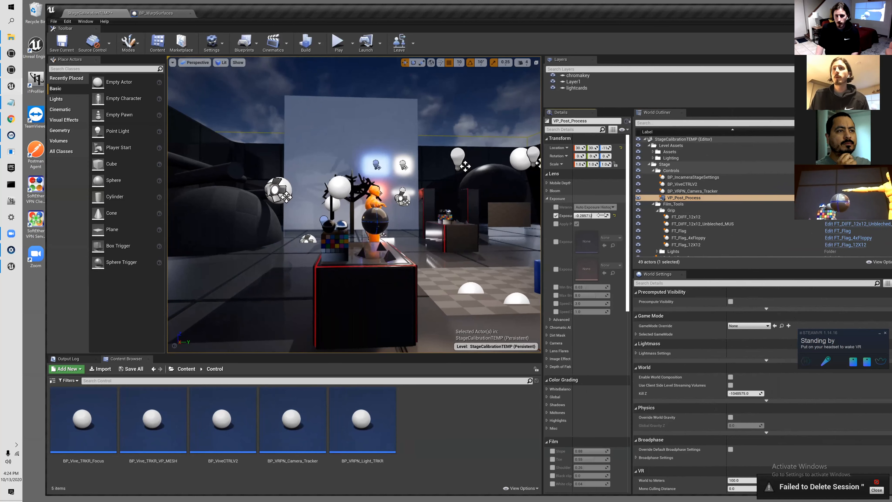
- Try Exposure Compensation values down to about -2 on VP_Post_Process, and reset the setting to its default of 1.0
left_click(583, 215)
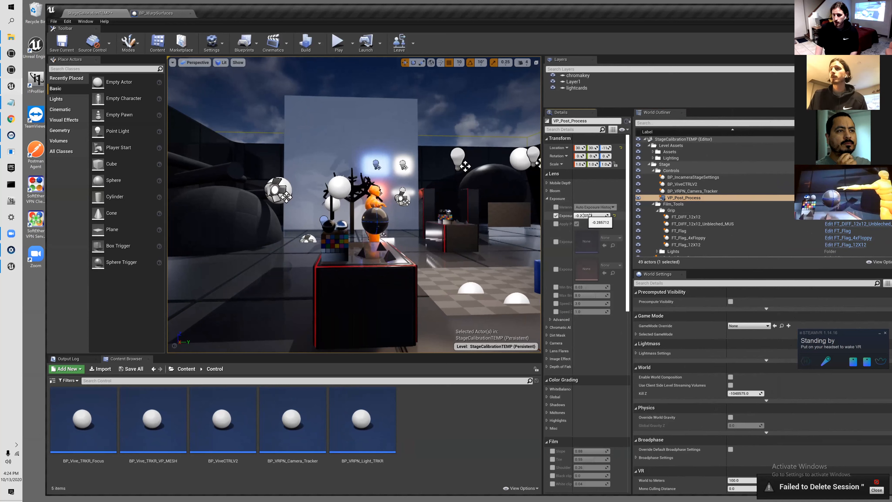
left_click_drag(587, 215, 583, 215)
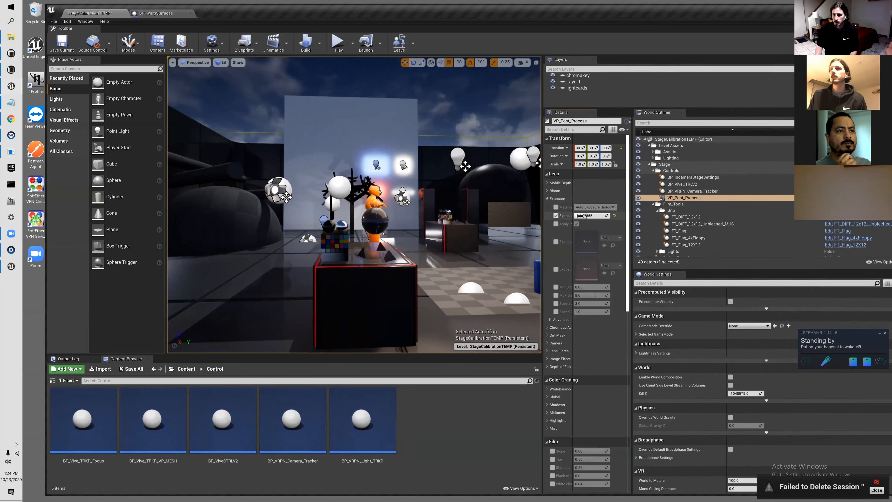
left_click_drag(579, 215, 583, 217)
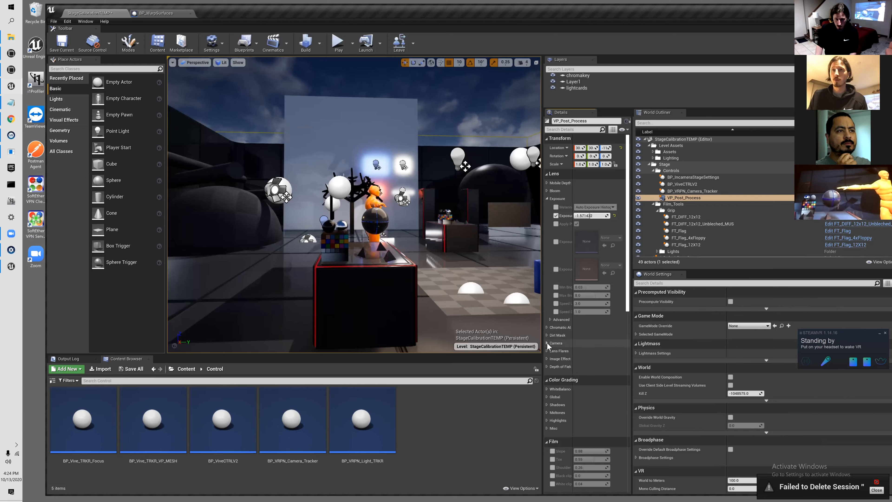
left_click_drag(627, 285, 627, 311)
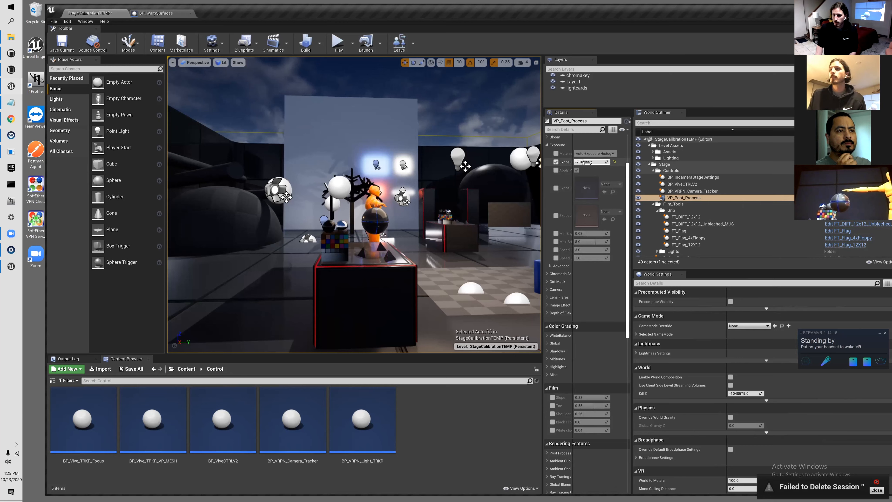
left_click(615, 161)
left_click(590, 162)
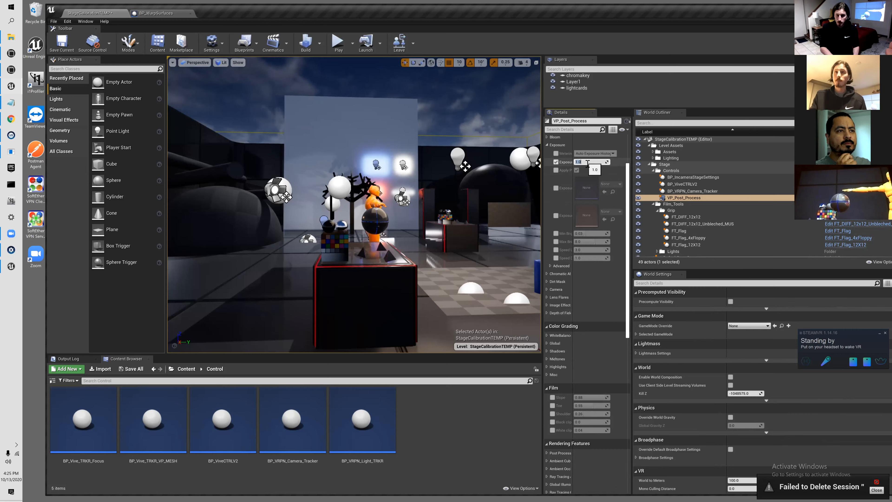
left_click(606, 173)
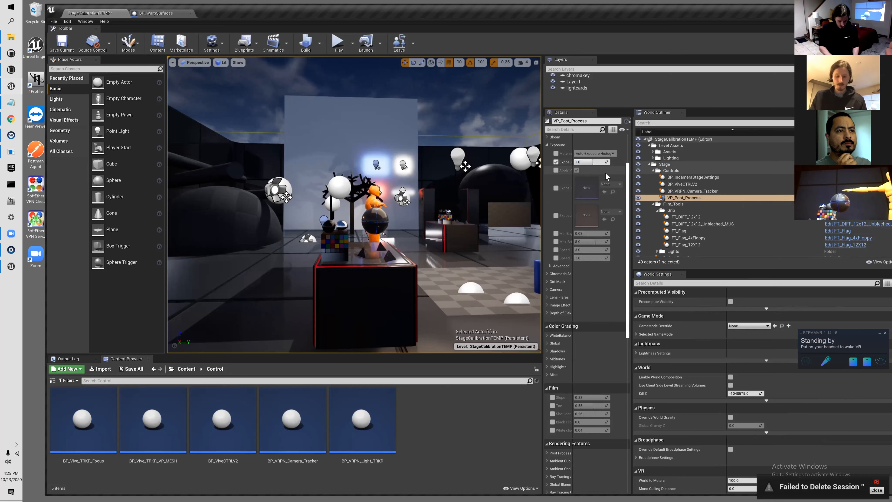
- Undo the Exposure Compensation edits on VP_Post_Process
key("ctrl+z")
key("ctrl+z")
key("ctrl+z")
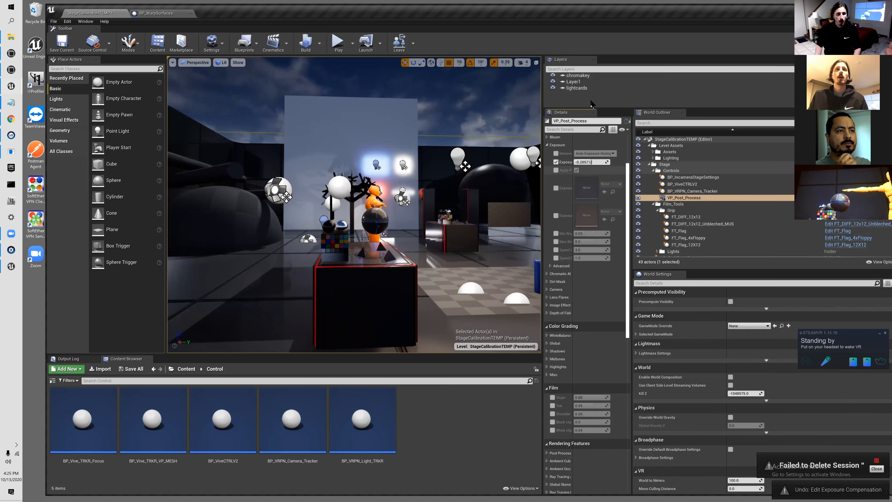
- Toggle the viewport's Game Settings exposure option twice and look at the scene around the table
left_click(222, 63)
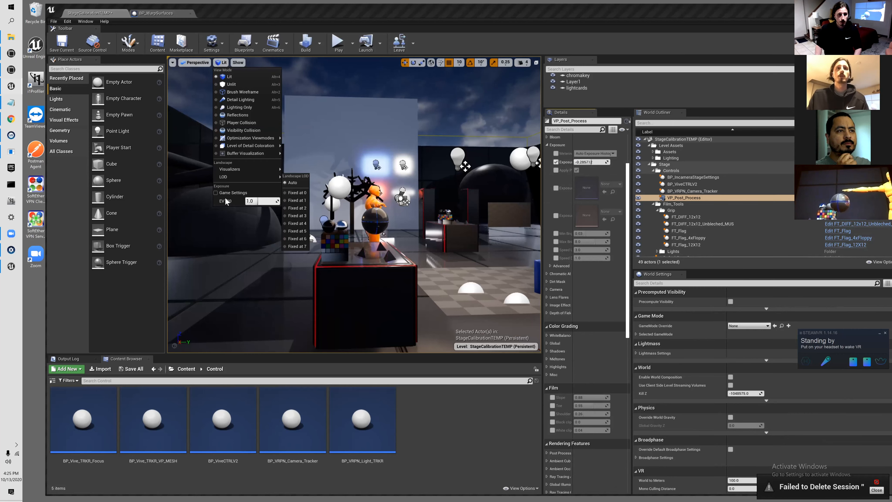
left_click(216, 193)
left_click(216, 192)
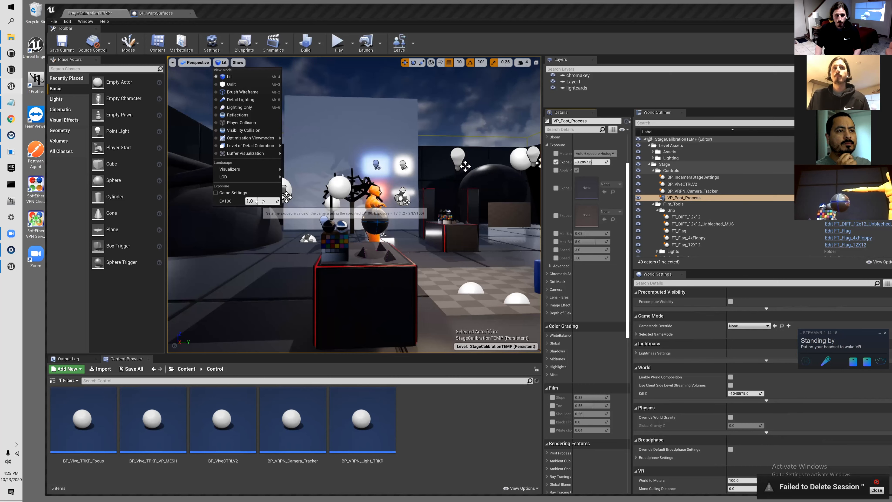
left_click_drag(420, 228, 408, 239)
right_click_drag(407, 239, 435, 239)
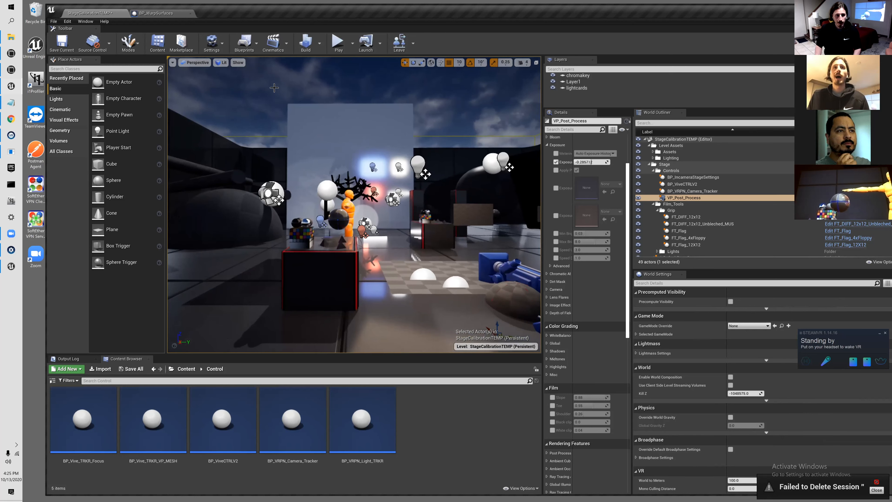
- Try a viewport EV100 exposure of about 0.9, and set it back to 1
left_click(222, 63)
left_click_drag(250, 203, 250, 203)
left_click(253, 202)
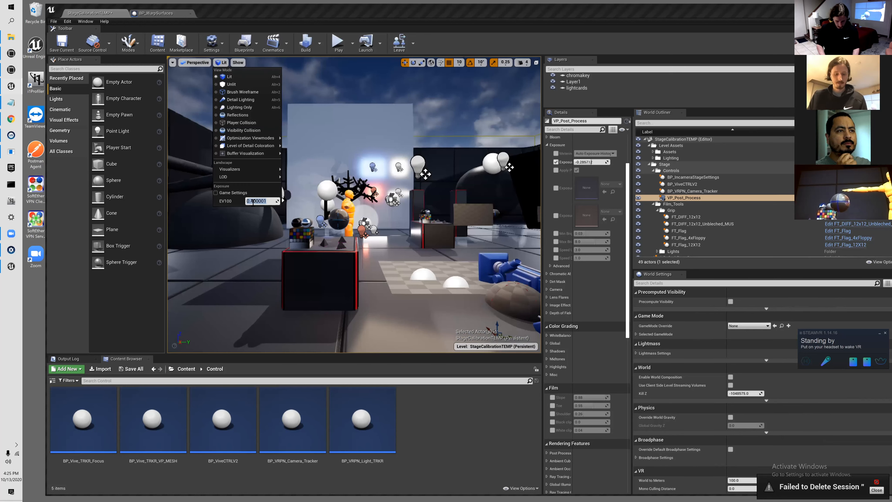
type("1")
key("Return")
left_click(543, 32)
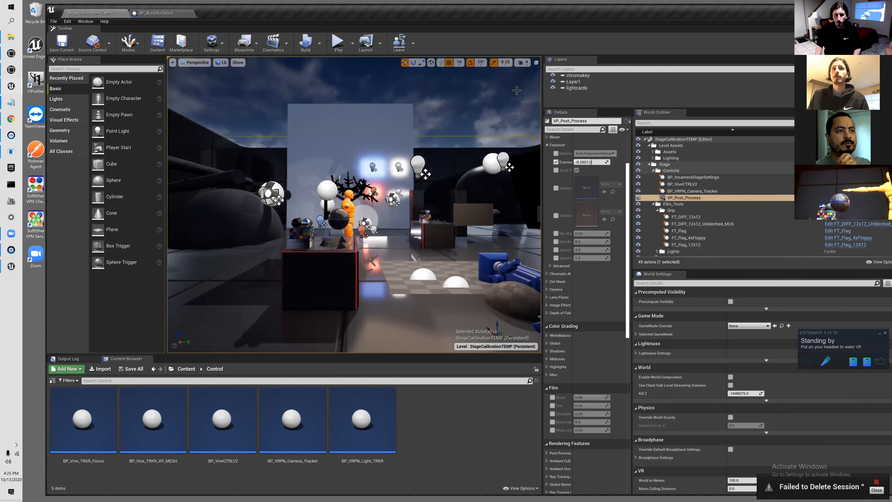
- Examine the settings of the CineCamera and BP_ViveCTRLV2 actors in a widened Details area
left_click_drag(519, 89, 523, 83)
left_click(596, 162)
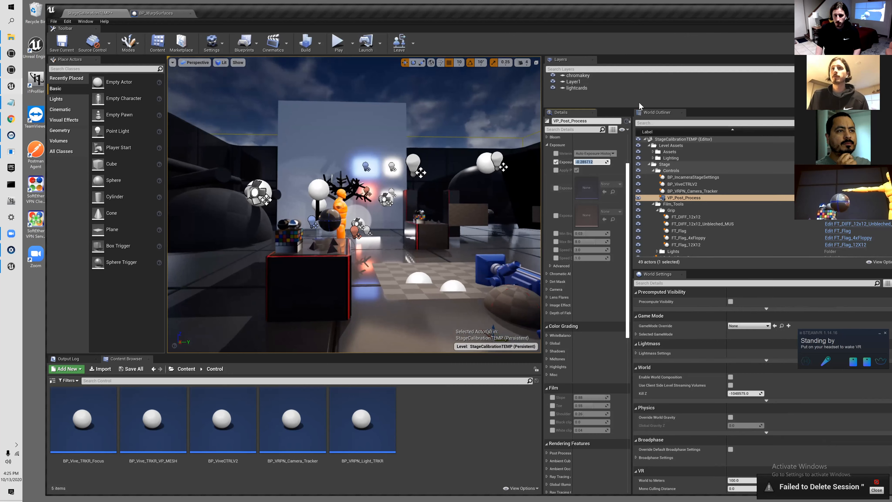
scroll(694, 242, "down", 2)
left_click(690, 241)
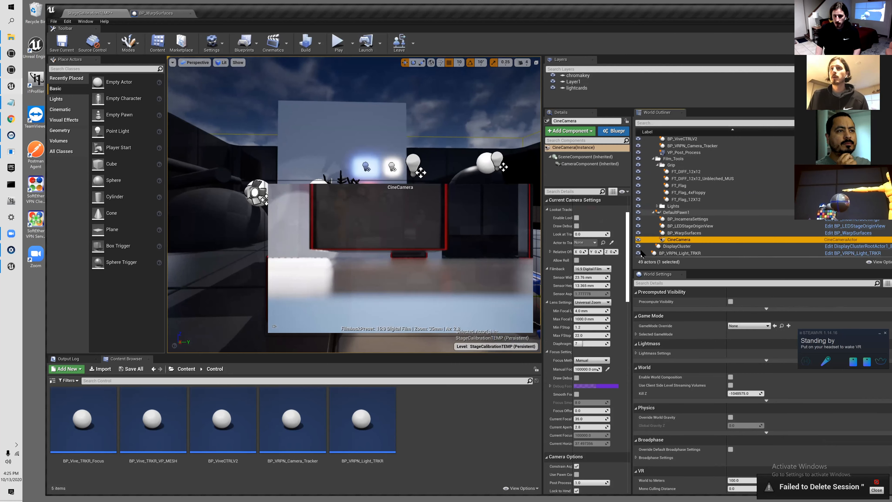
left_click_drag(542, 228, 477, 228)
left_click_drag(598, 232, 627, 231)
scroll(679, 183, "up", 2)
left_click(679, 183)
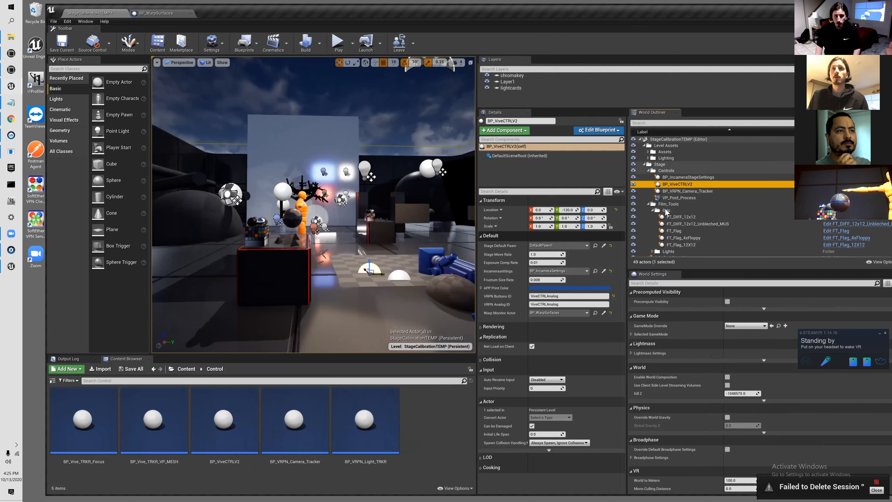
scroll(685, 244, "down", 3)
left_click(684, 239)
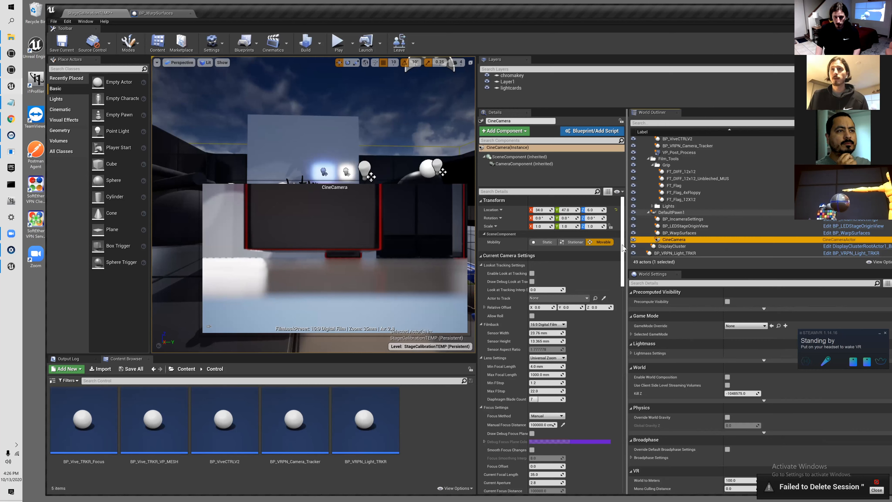
left_click_drag(623, 247, 624, 271)
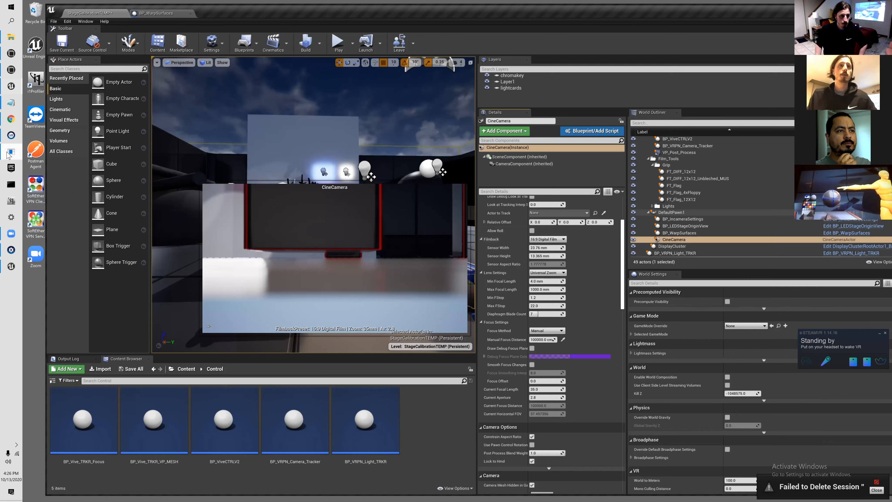
- Close the vrpn-openvr server, restart SteamVR and vrpn-openvr, and return to the Unreal level editor
mouse_move(11, 151)
left_click(92, 164)
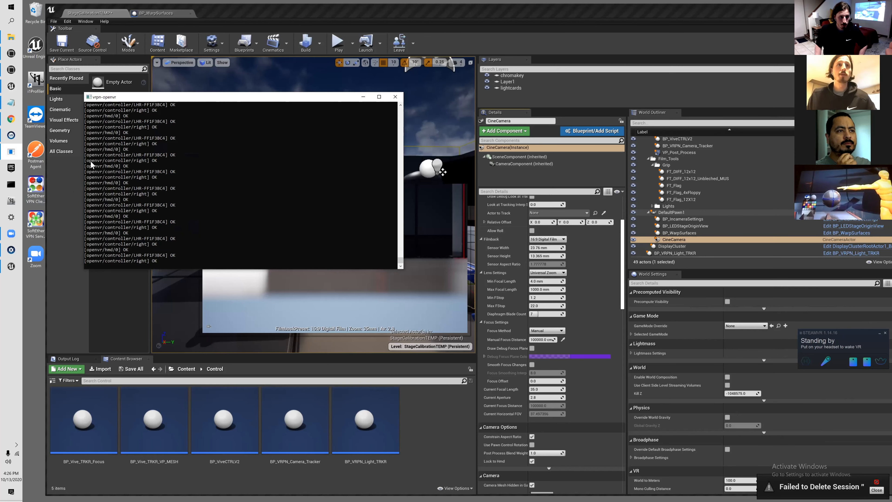
left_click(395, 96)
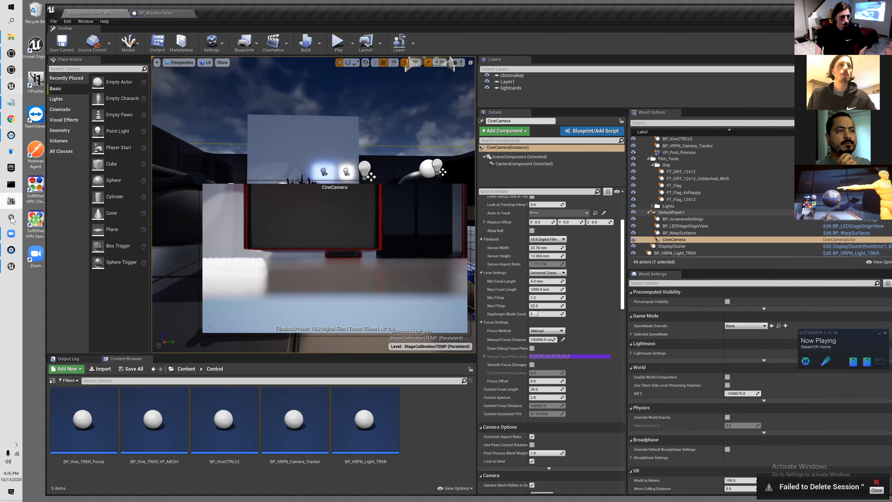
right_click(12, 136)
left_click(37, 161)
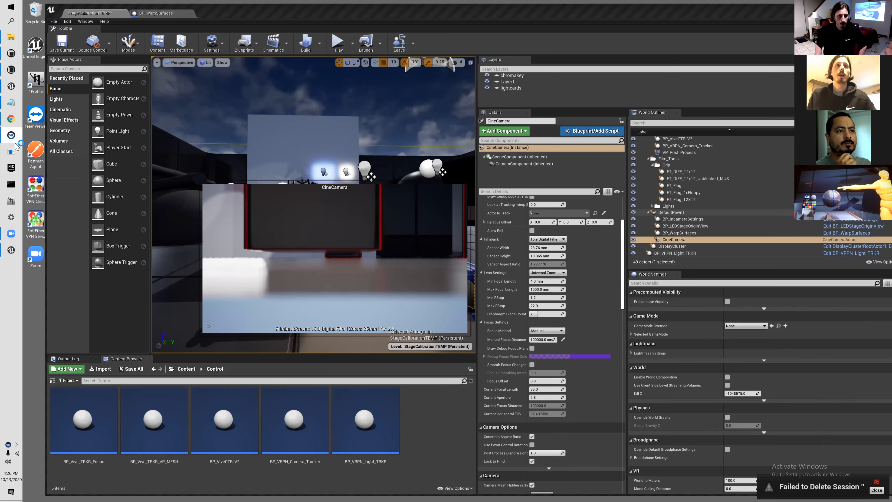
left_click(14, 155)
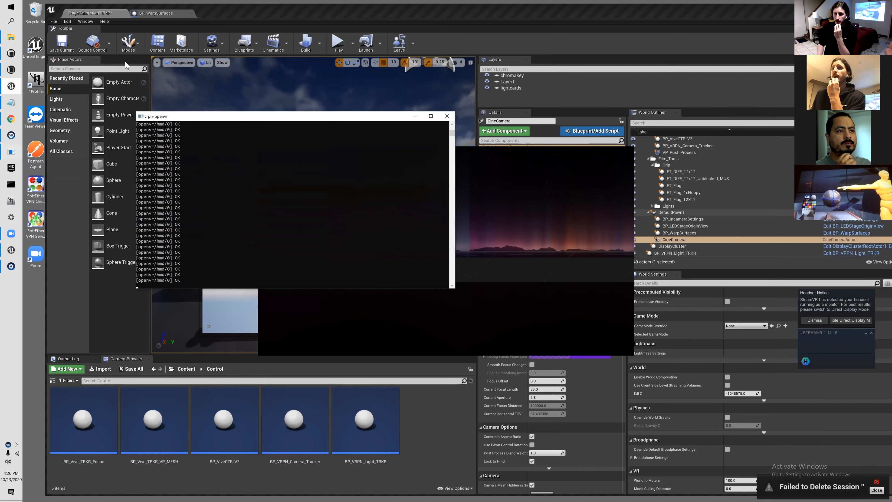
left_click(703, 178)
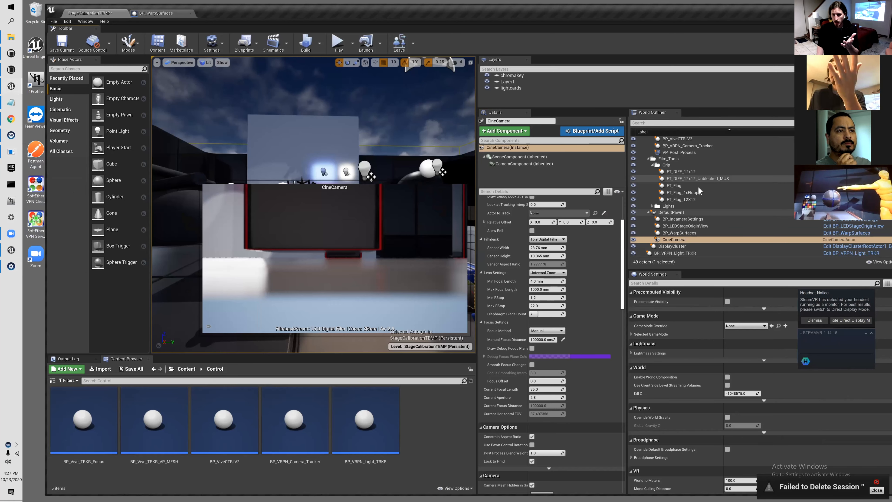
- Delete the BP_VRPN_Light_TRKR actor from the level
left_click(685, 140)
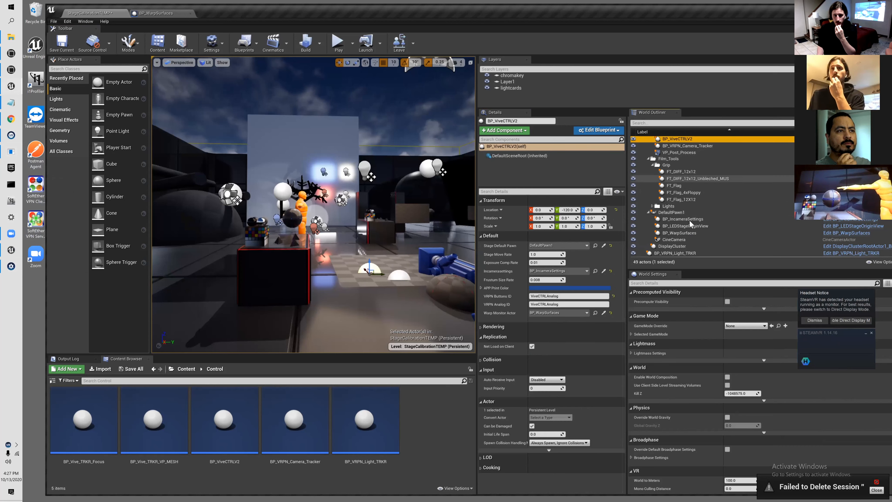
left_click(680, 254)
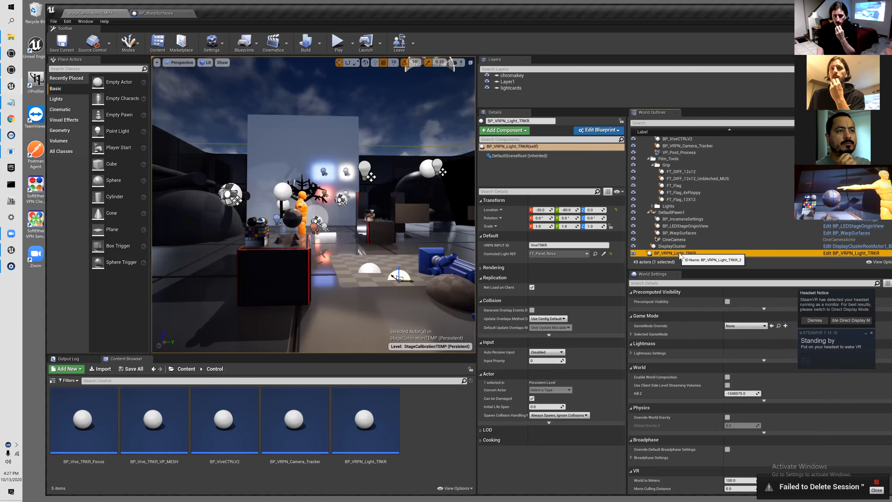
key("Delete")
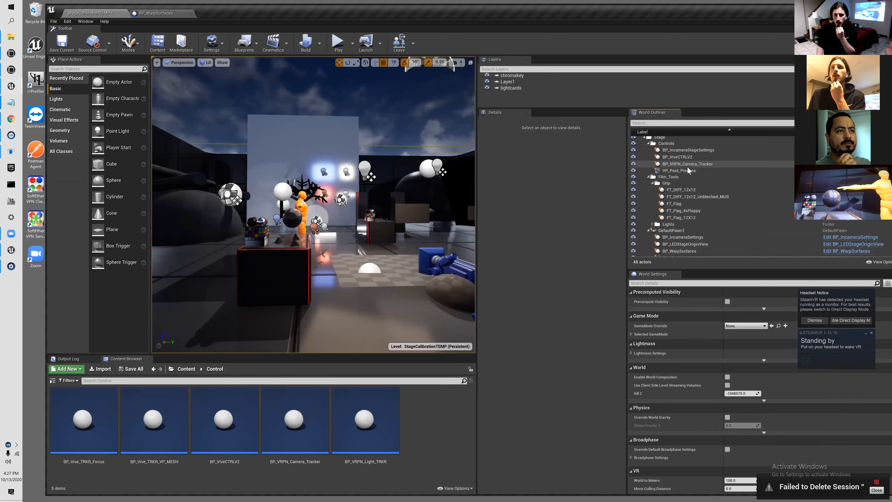
- Select the BP_VRPN_Camera_Tracker actor and review its VRPN input ID
left_click(687, 167)
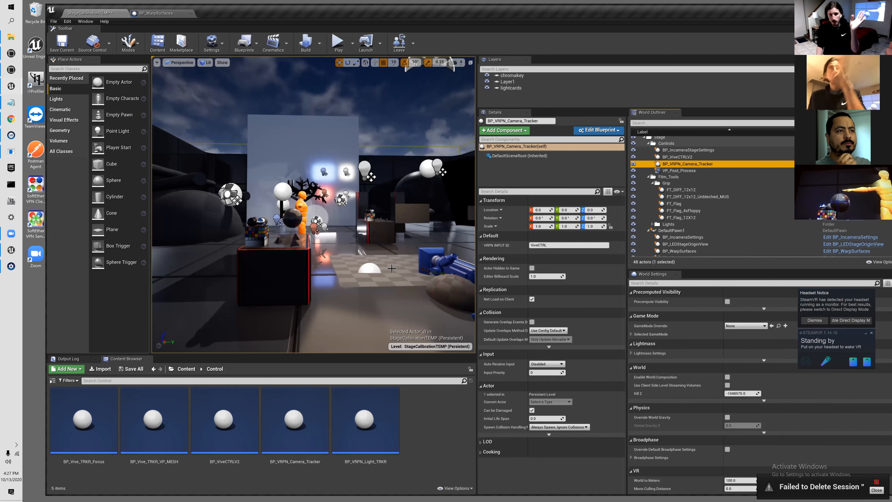
left_click_drag(627, 252, 635, 252)
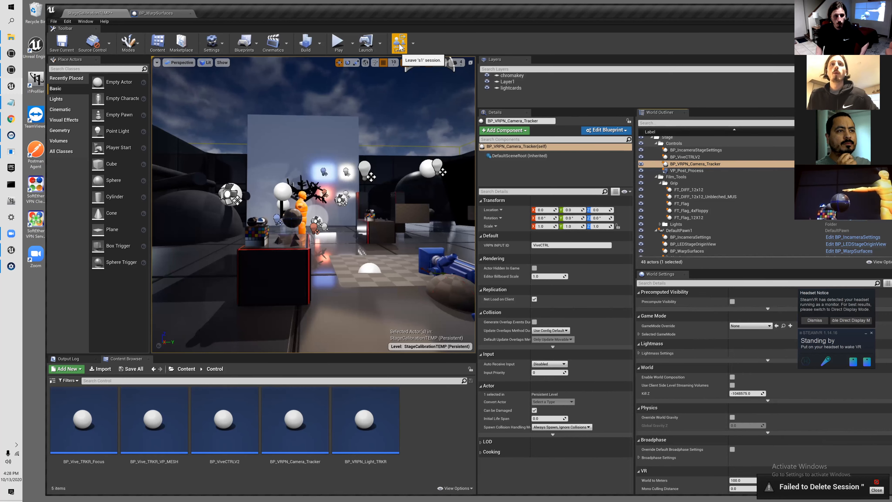
left_click(11, 70)
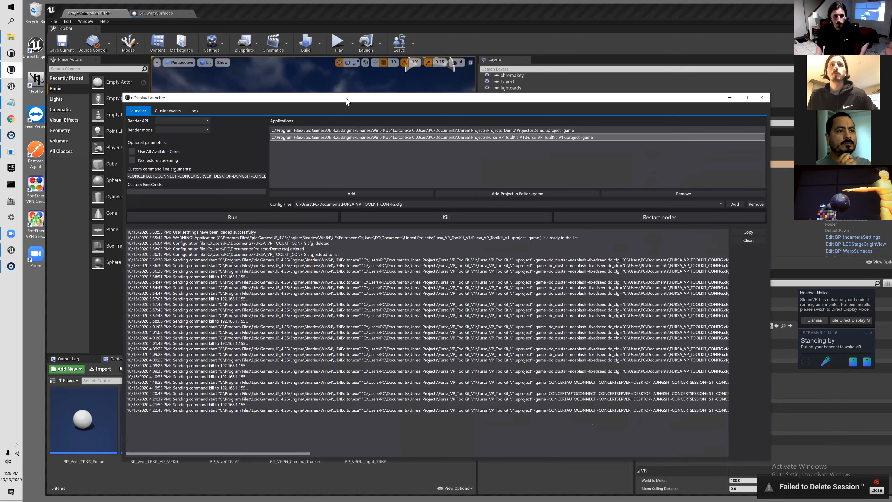
left_click_drag(351, 101, 358, 107)
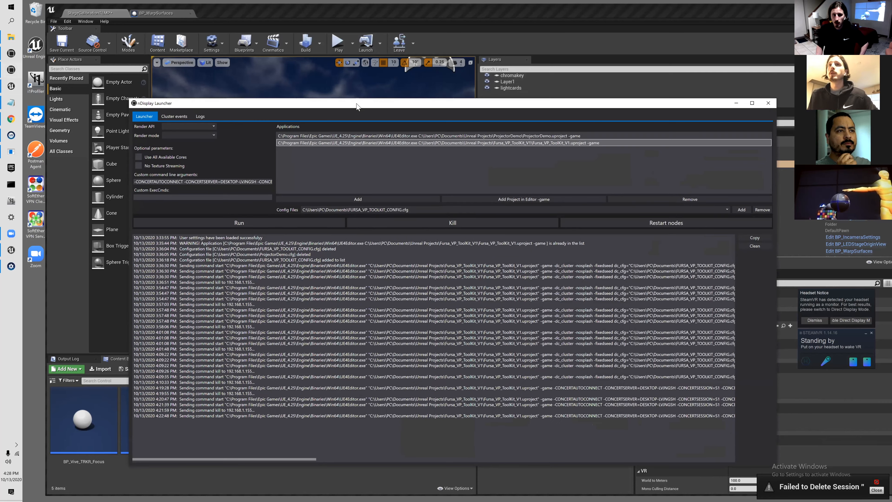
left_click(562, 54)
- Select the Ball2 actor held by the mannequin and move it along the Y axis to -243.0
mouse_move(338, 227)
right_mouse_down()
mouse_move(377, 226)
mouse_move(337, 227)
right_mouse_up()
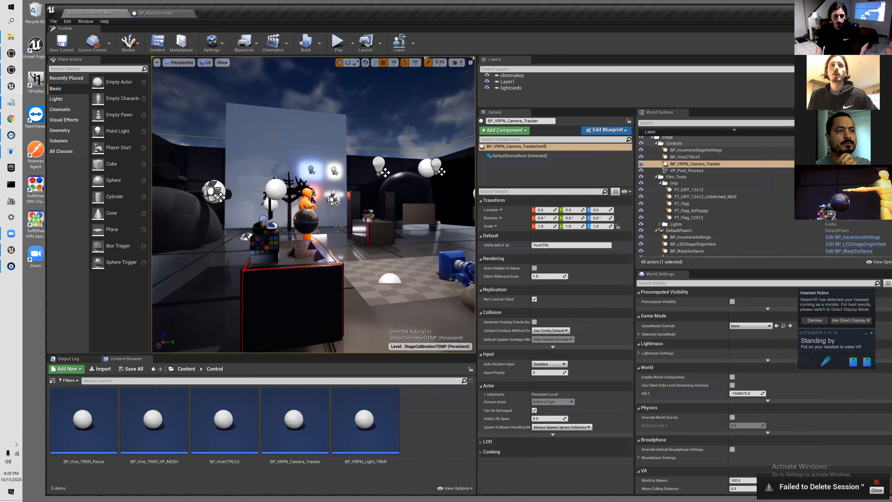
left_click(310, 224)
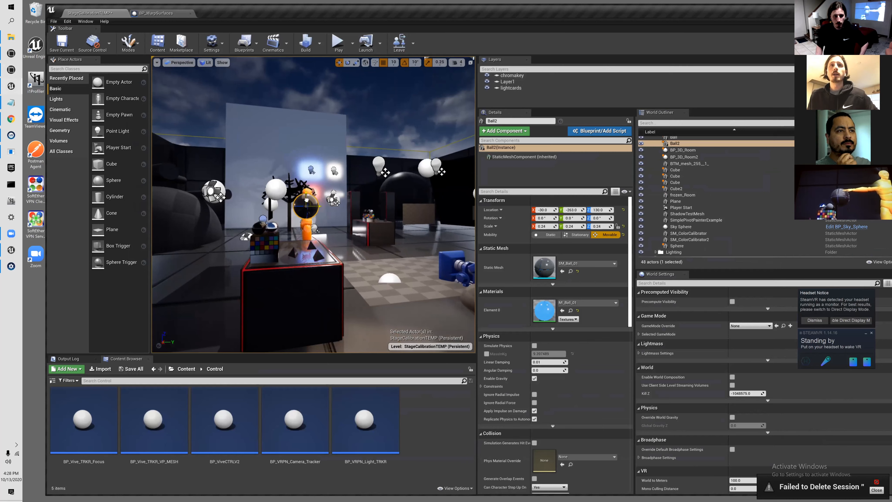
mouse_move(307, 211)
right_mouse_down()
mouse_move(280, 210)
mouse_move(324, 211)
mouse_move(317, 225)
right_mouse_up()
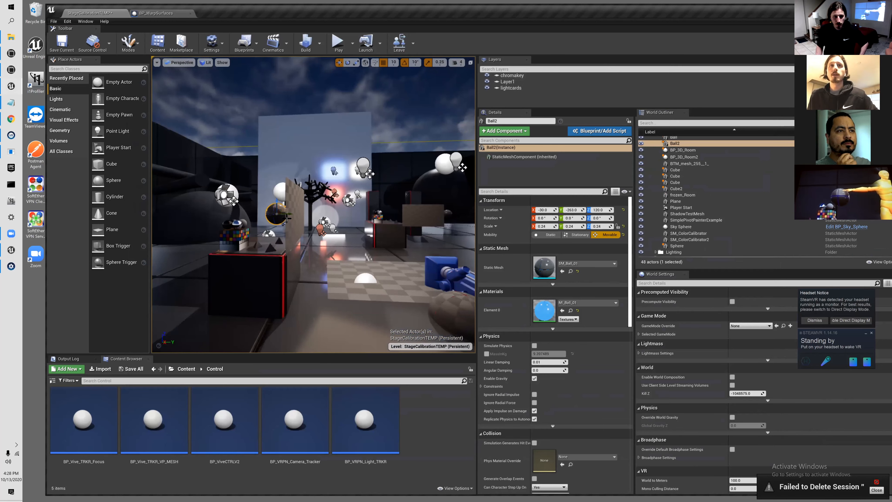
left_click_drag(287, 215, 308, 215)
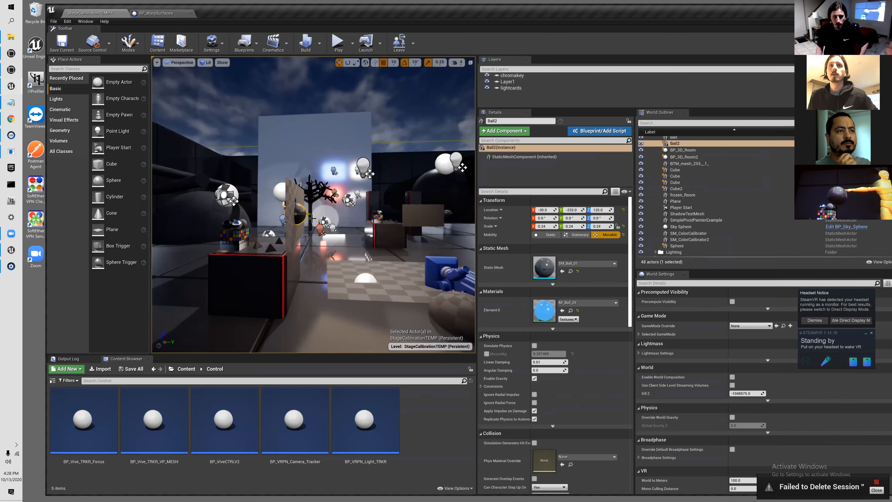
right_click_drag(301, 215, 313, 215)
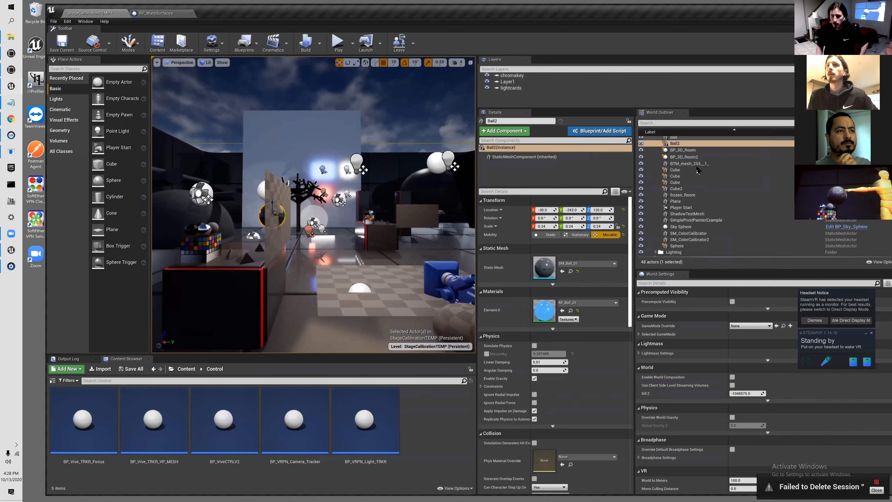
scroll(696, 166, "up", 3)
left_click(656, 152)
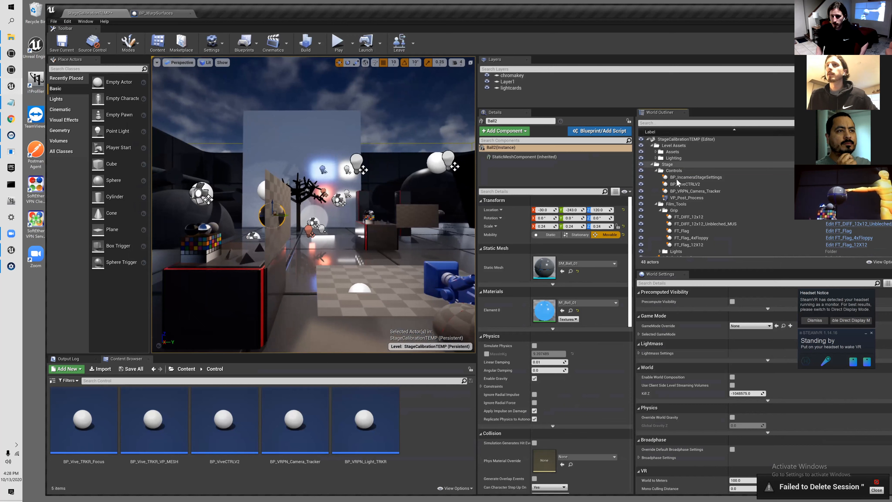
scroll(691, 209, "down", 2)
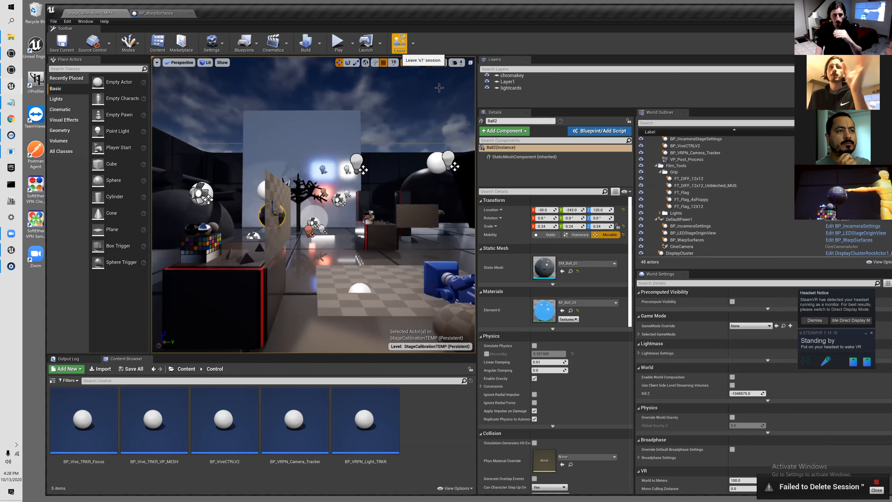
mouse_move(387, 244)
left_mouse_down()
mouse_move(369, 248)
mouse_move(380, 243)
mouse_move(387, 253)
mouse_move(374, 251)
left_mouse_up()
left_click(391, 249)
left_click(389, 250)
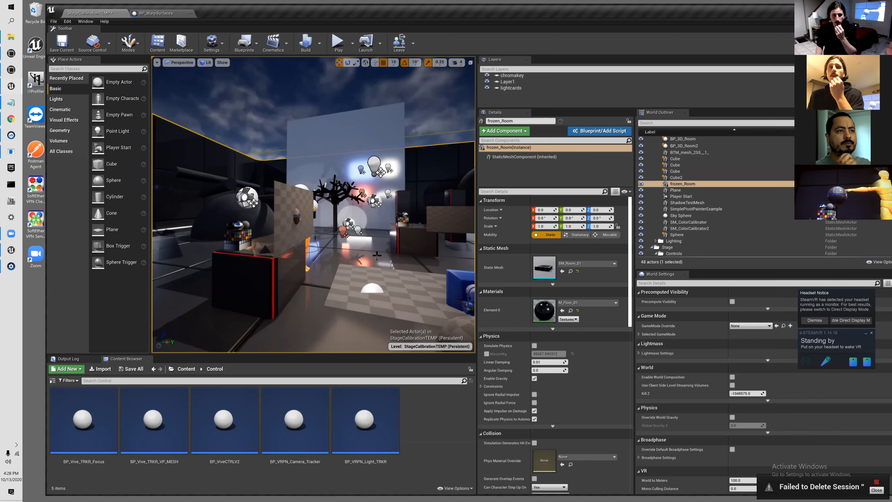
left_click_drag(376, 255, 371, 258)
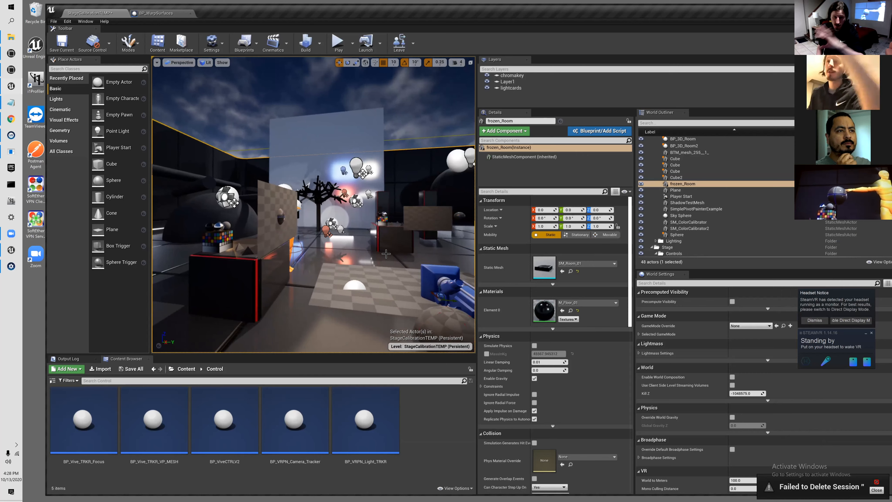
left_click_drag(386, 253, 383, 257)
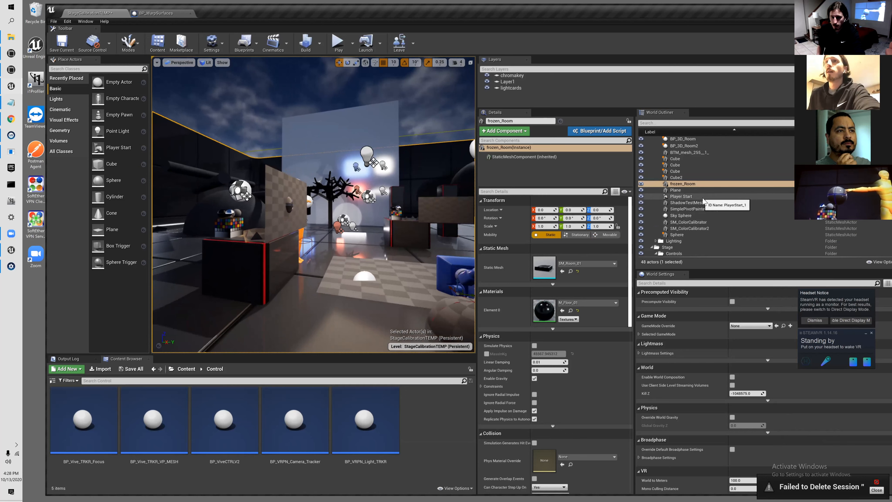
scroll(696, 185, "down", 5)
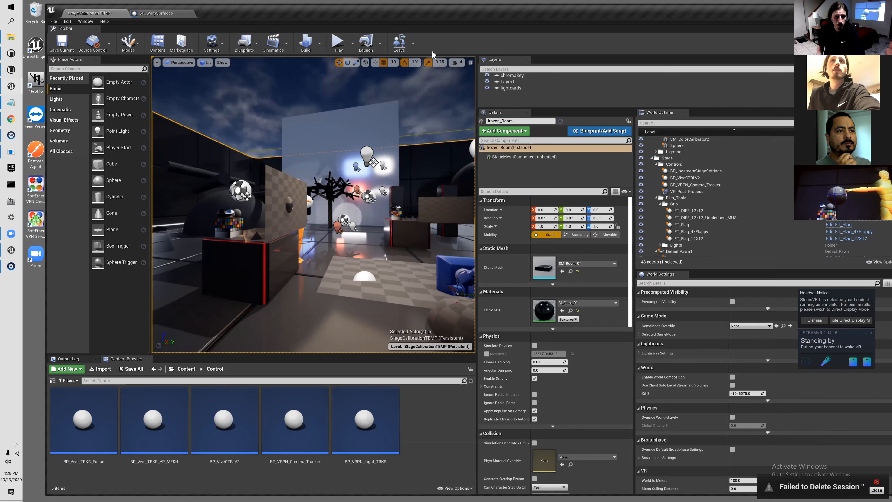
- Kill the running nDisplay node and leave multi-user session s1 without persisting its changes
left_click(399, 43)
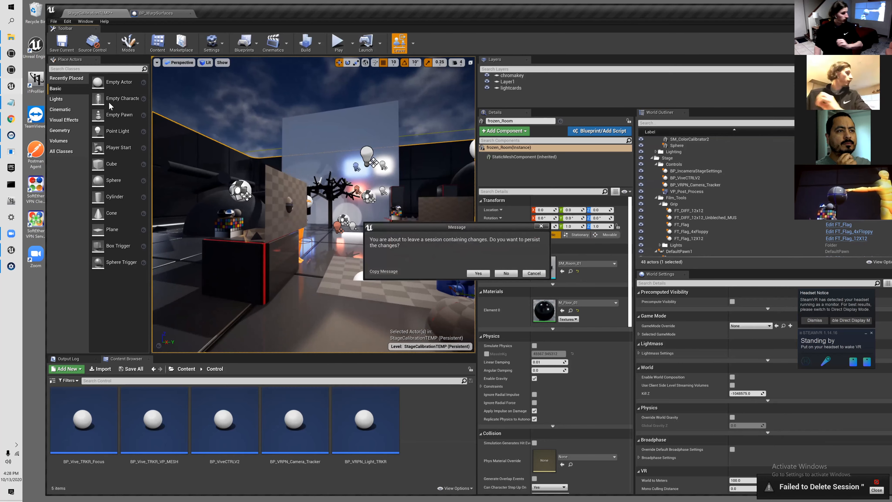
left_click(12, 71)
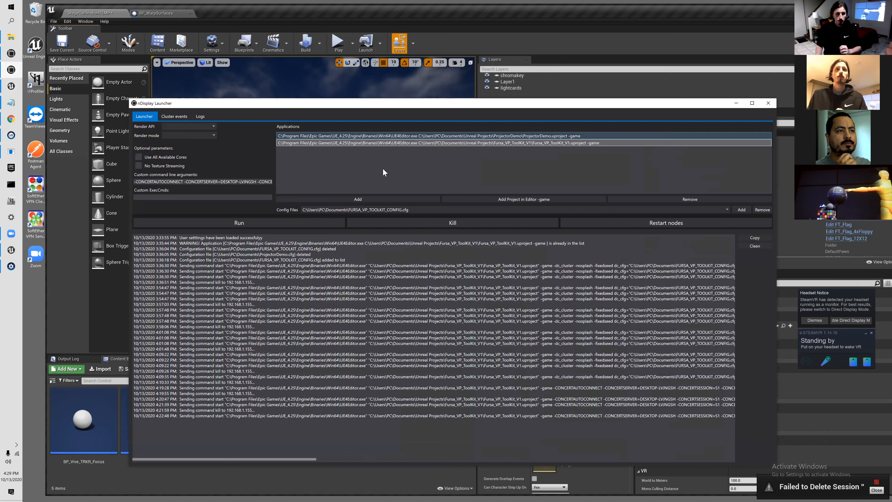
left_click(393, 225)
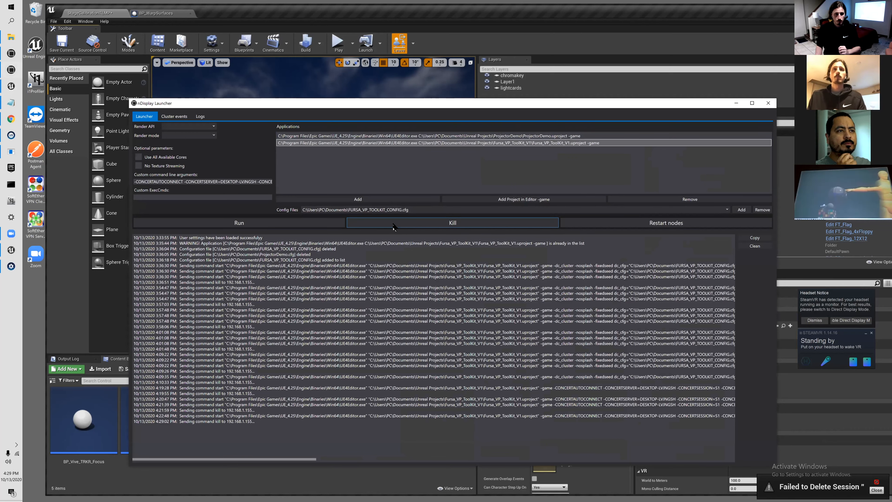
left_click(516, 41)
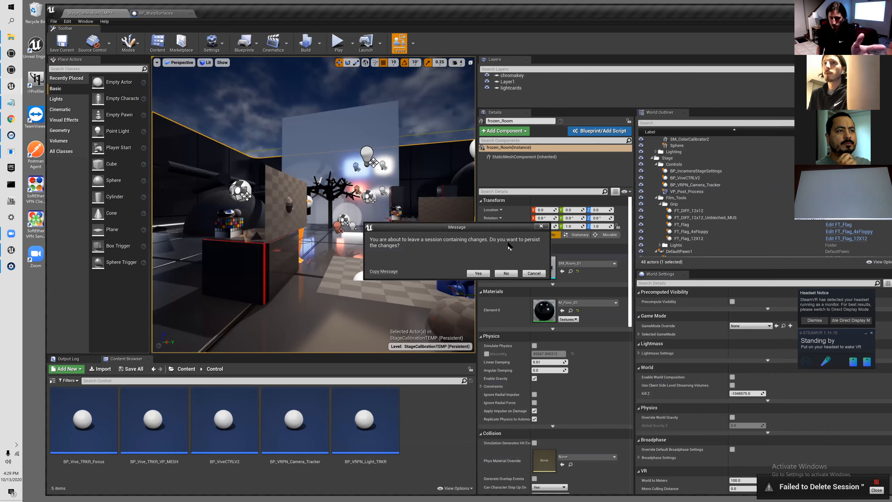
left_click(507, 274)
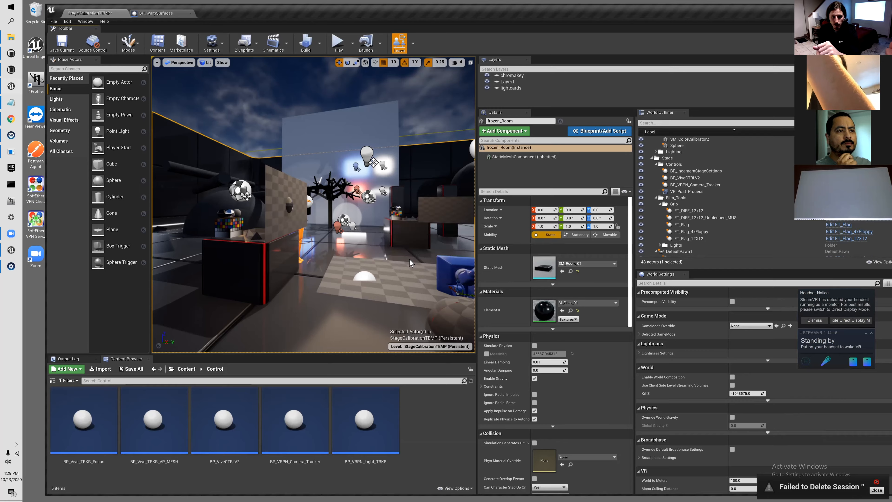
- Return to the StageCalibrationTEMP level and switch its viewport to game view
left_click_drag(390, 229, 431, 253)
left_click(477, 176)
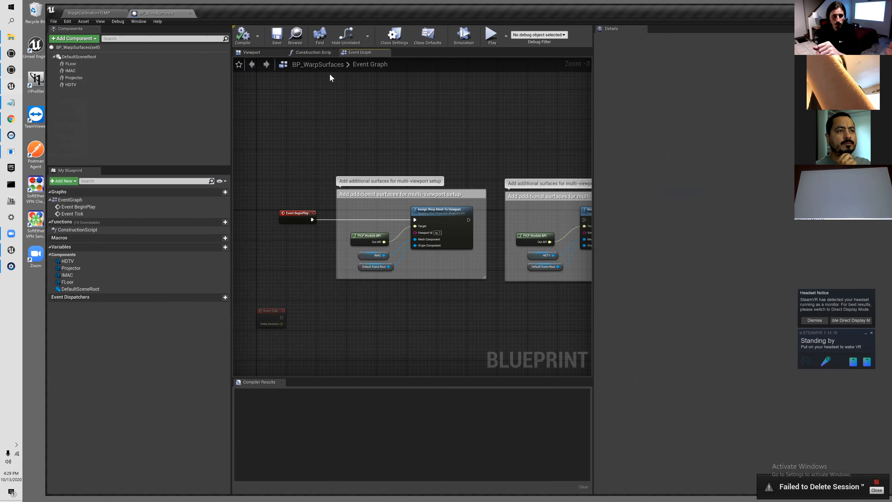
left_click(262, 53)
left_click(105, 13)
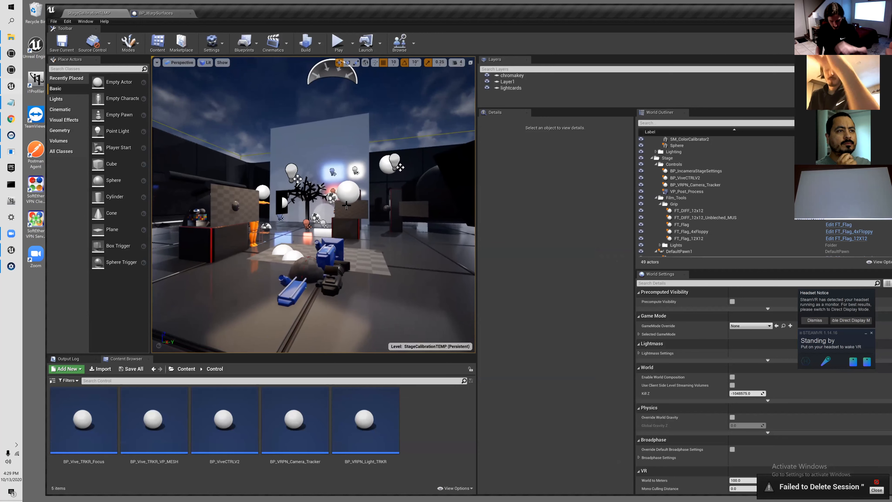
key("g")
key("w")
right_click_drag(346, 205, 340, 206)
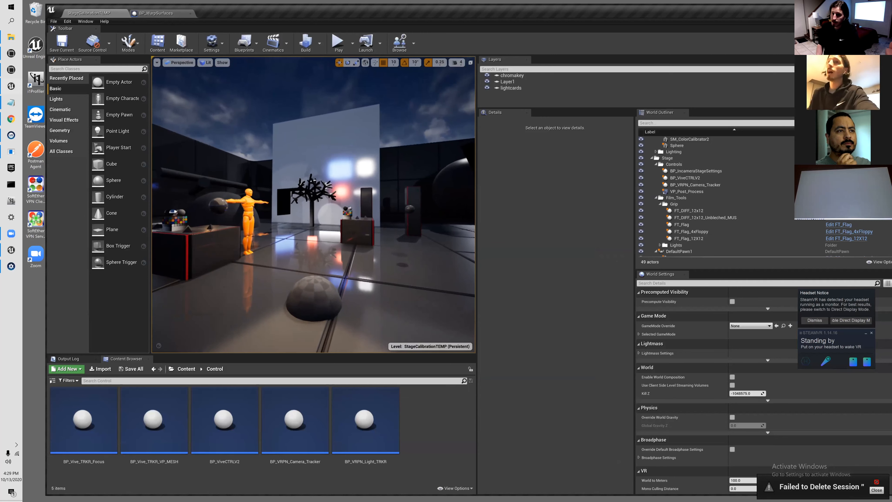
- Widen the level viewport and save the current level
left_click_drag(635, 203, 675, 203)
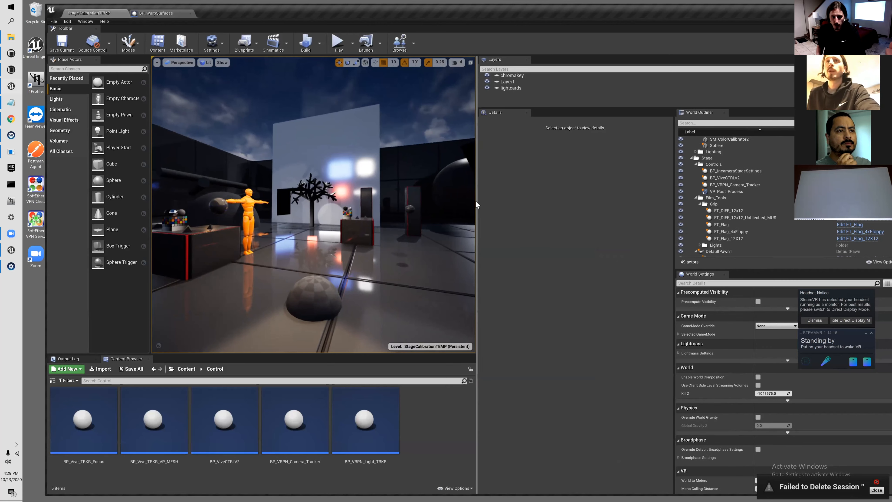
left_click_drag(478, 200, 544, 201)
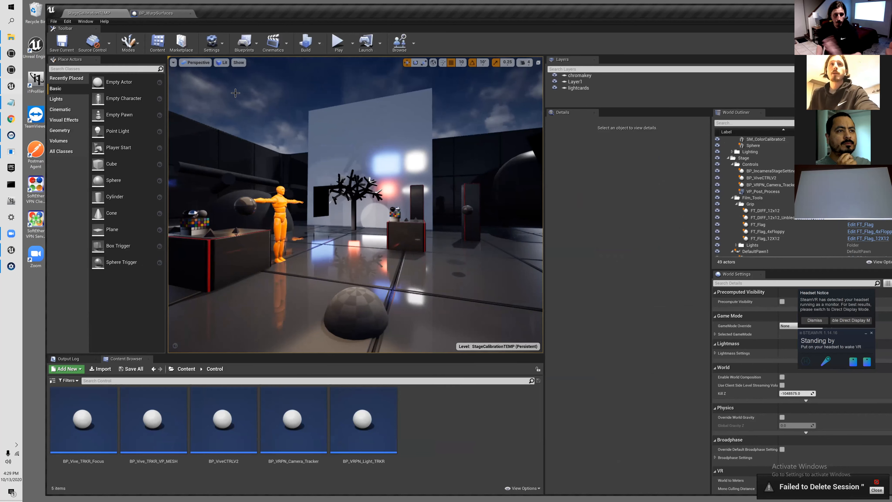
key("ctrl+s")
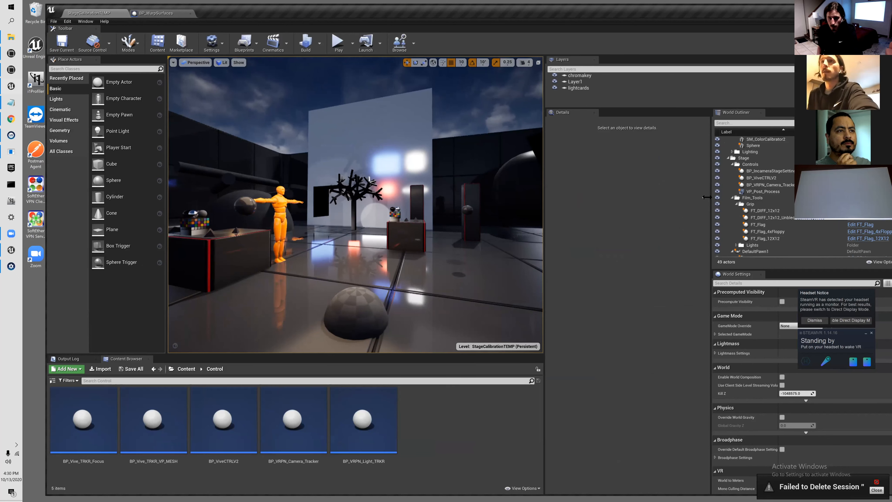
- Select the CineCamera actor and examine its filmback, lens and focus settings in a widened Details area
left_click_drag(706, 197, 618, 198)
scroll(696, 228, "down", 2)
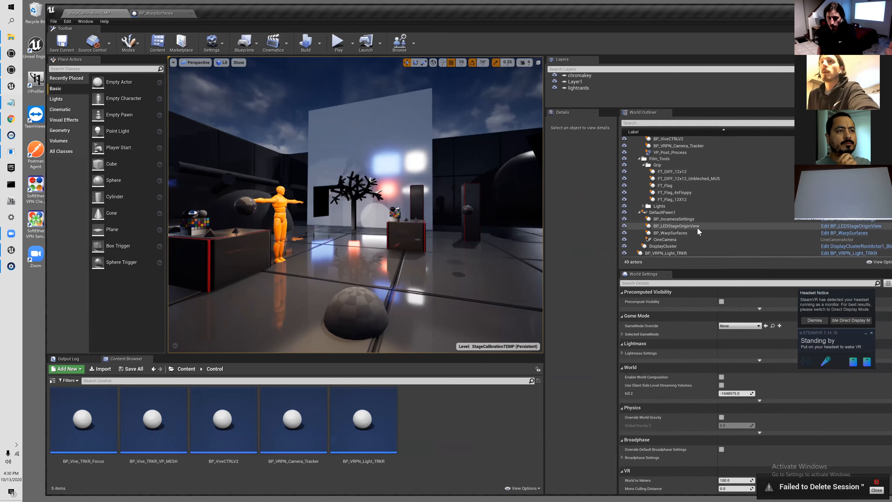
left_click(681, 240)
left_click_drag(617, 239, 750, 239)
scroll(646, 316, "down", 3)
scroll(642, 311, "down", 6)
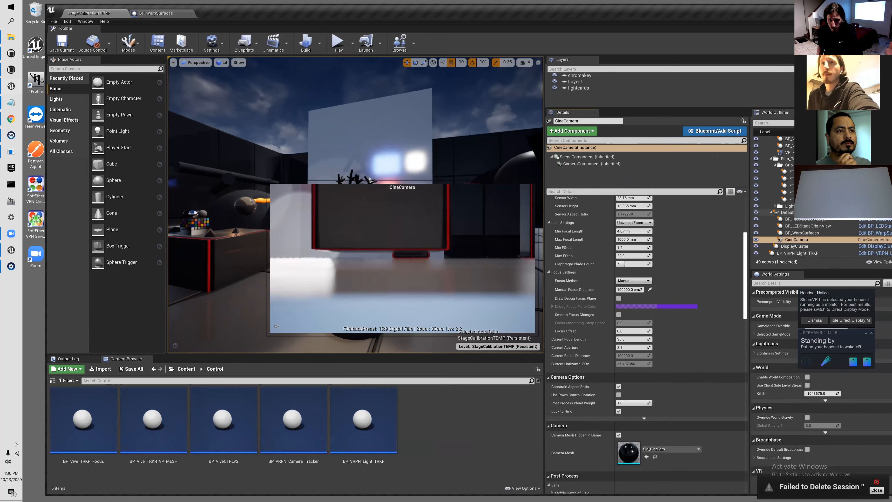
scroll(568, 224, "up", 8)
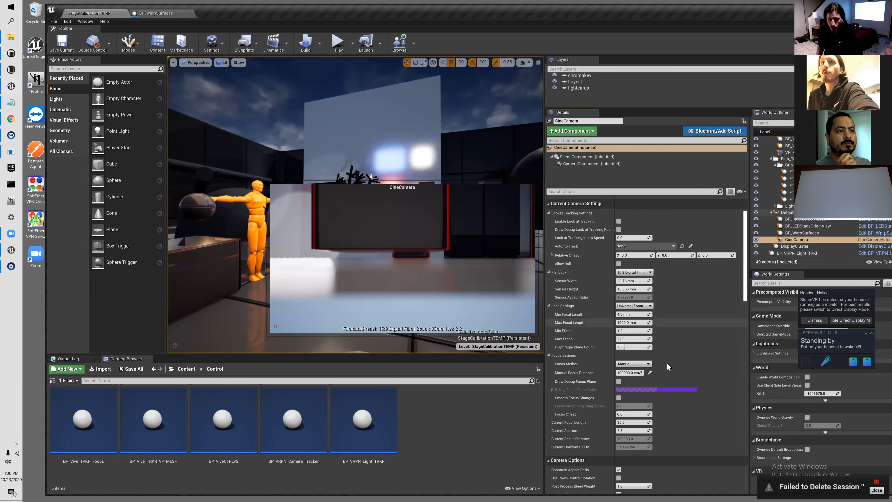
- Choose the 16:9 Digital Film filmback preset for the CineCamera
left_click(643, 272)
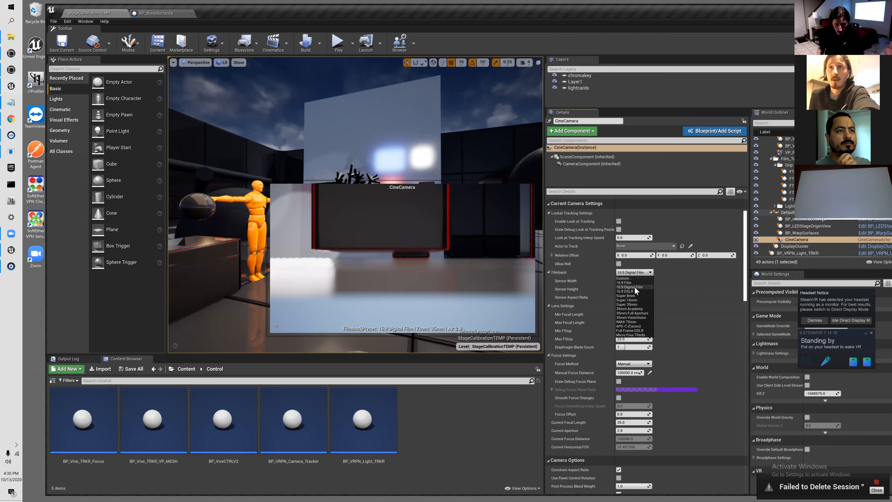
left_click(633, 288)
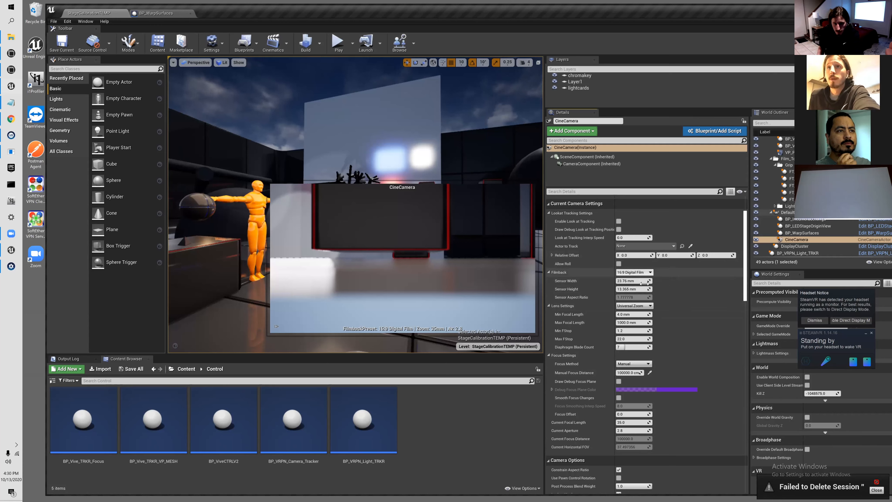
scroll(649, 297, "down", 1)
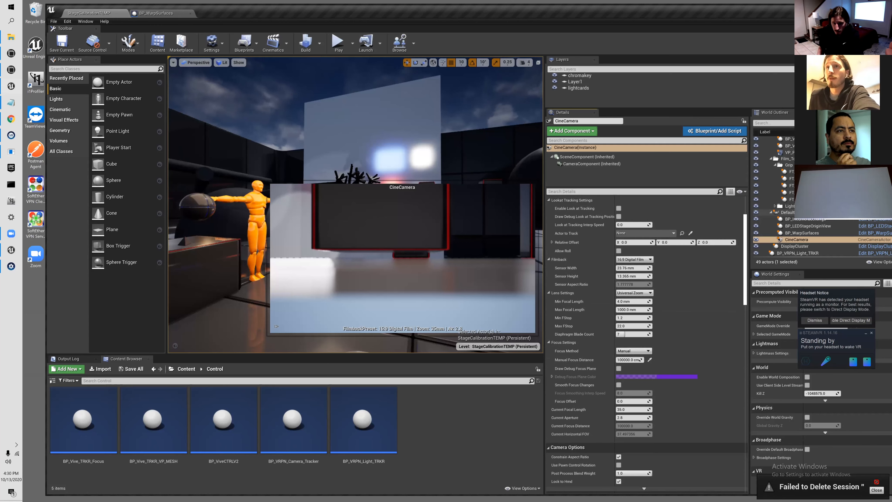
- Try the 50mm Prime f/1.8, 30mm Prime f/1.4 and 85mm Prime f/1.8 lens presets on the CineCamera and return to Universal Zoom
left_click(649, 293)
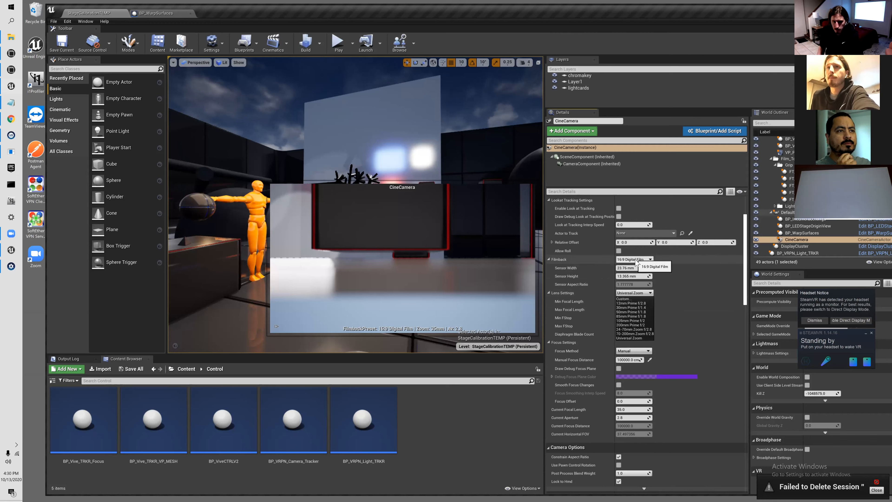
left_click(630, 312)
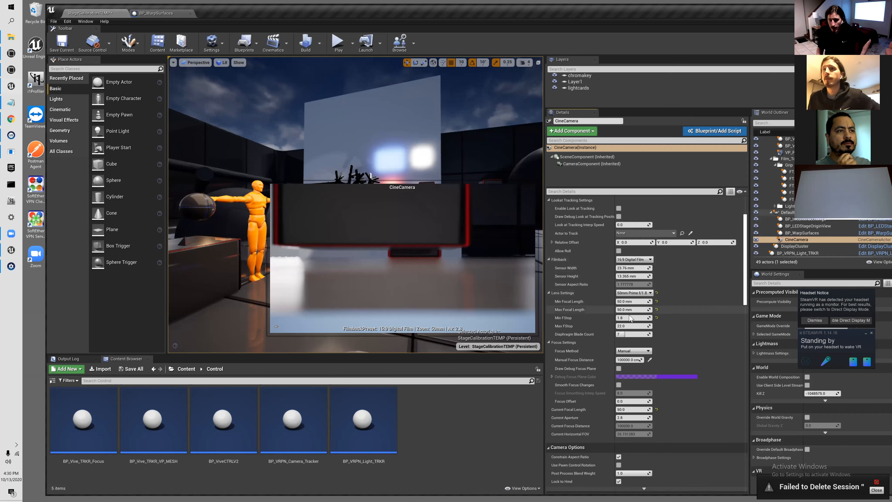
left_click(649, 293)
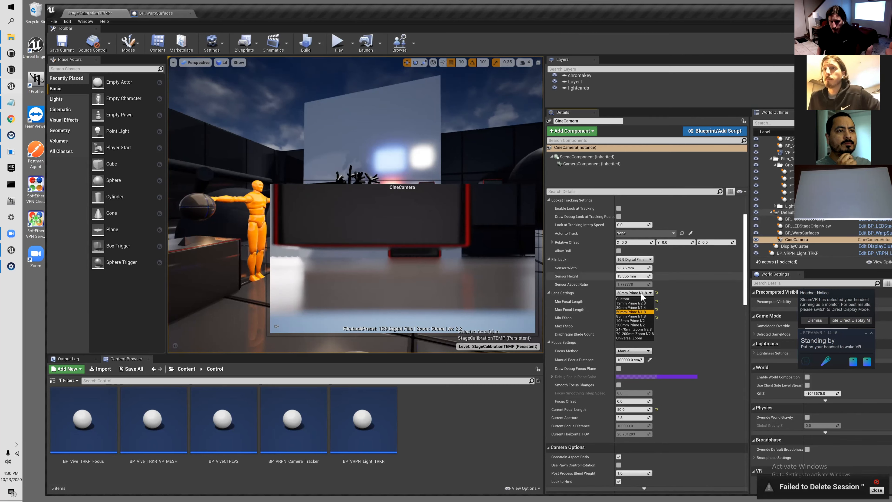
left_click(631, 307)
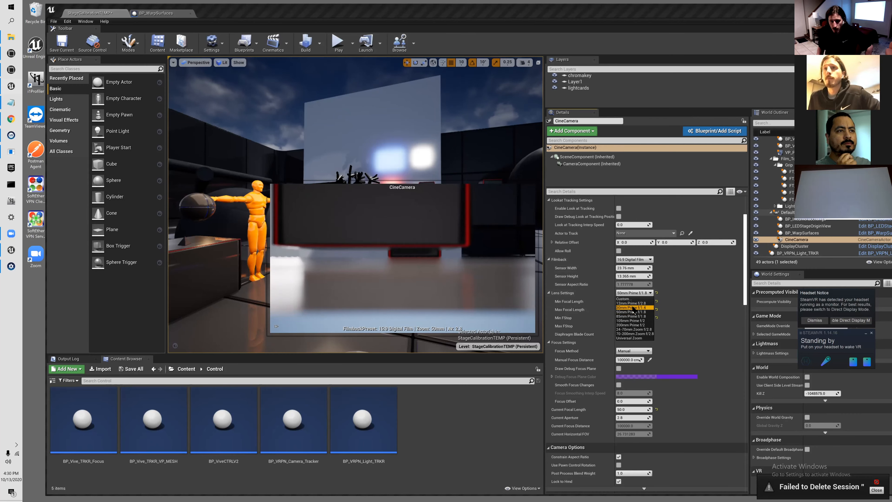
left_click(633, 292)
left_click(632, 316)
left_click(637, 292)
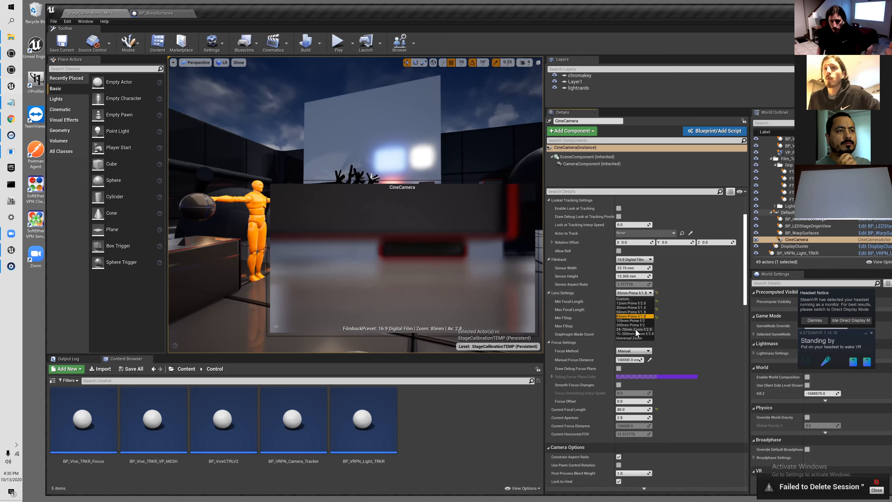
left_click(635, 338)
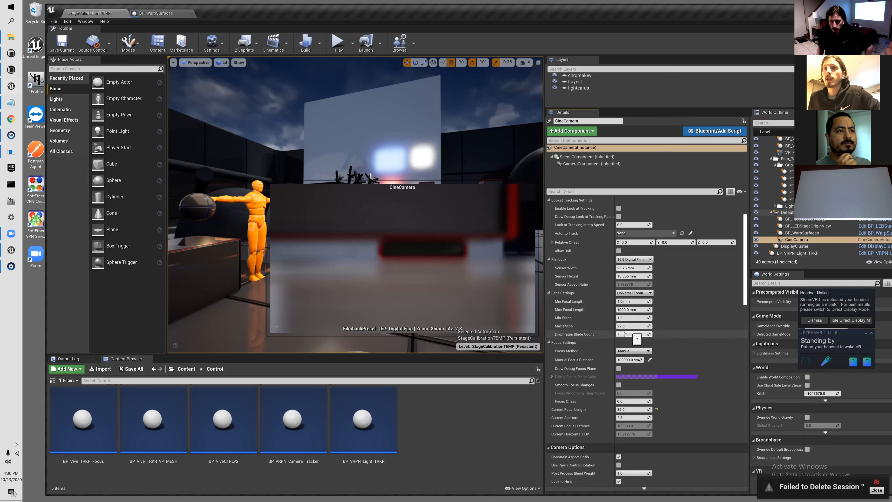
- Reduce the CineCamera's current focal length to about 28.9 mm
scroll(679, 329, "down", 3)
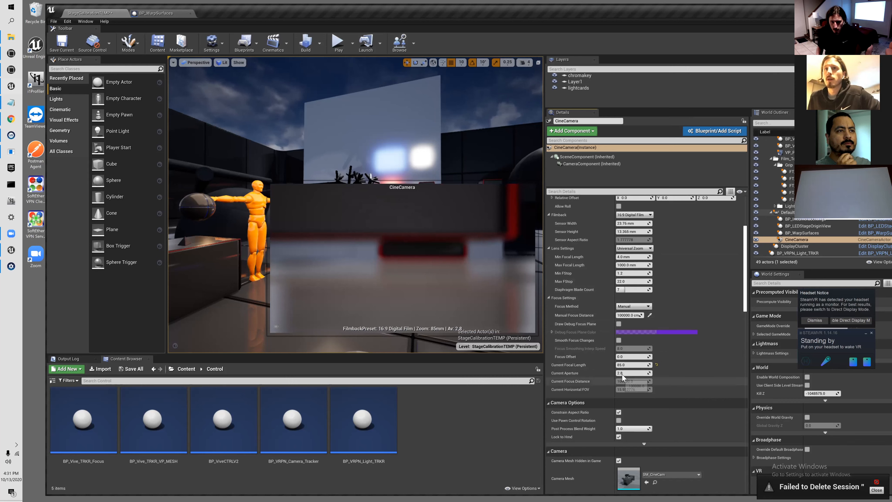
mouse_move(624, 364)
left_mouse_down()
mouse_move(632, 364)
mouse_move(614, 364)
left_mouse_up()
- Collapse the CineCamera's Rendering Features post-process group and expand the Exposure settings under Lens
scroll(646, 337, "down", 3)
scroll(690, 275, "down", 3)
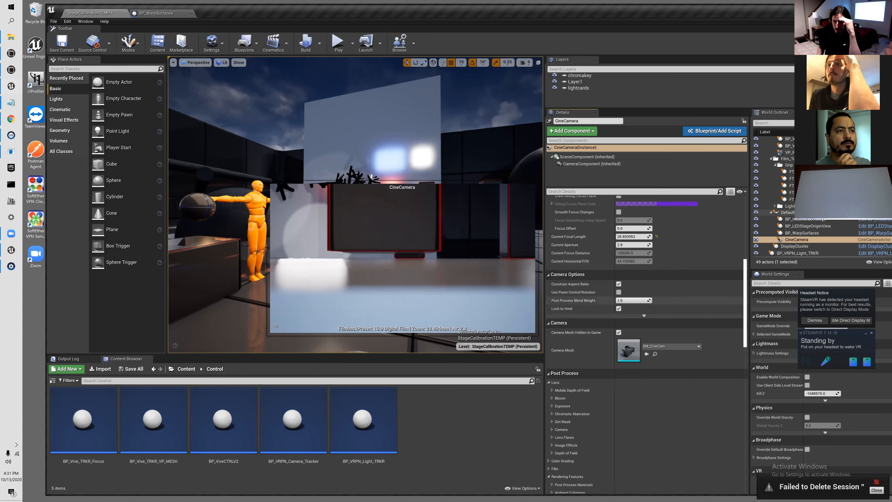
scroll(694, 285, "down", 3)
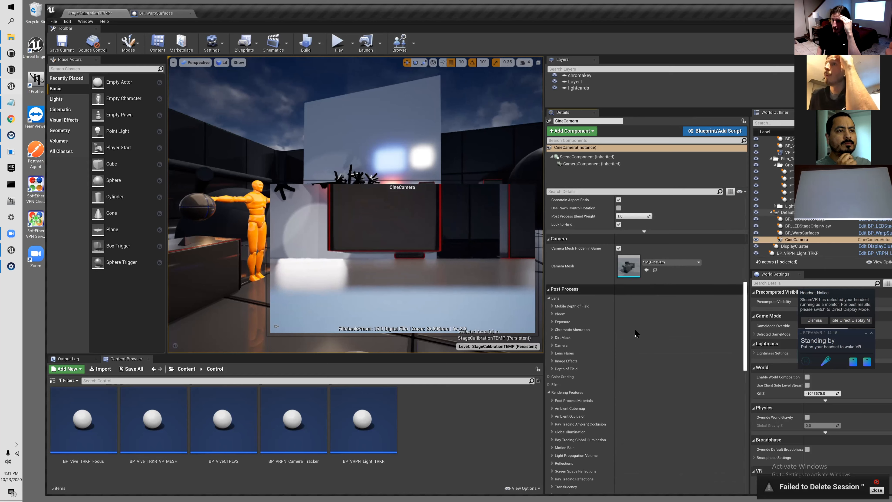
left_click(548, 298)
left_click(548, 321)
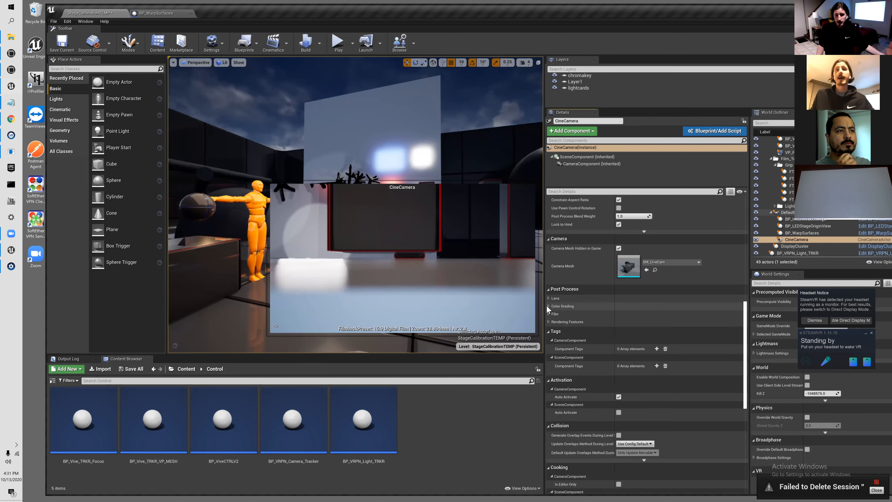
left_click(548, 298)
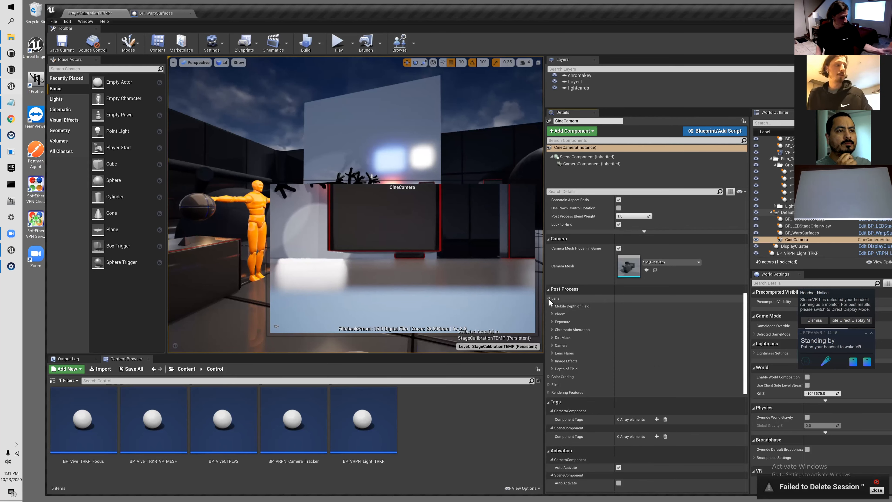
left_click(552, 321)
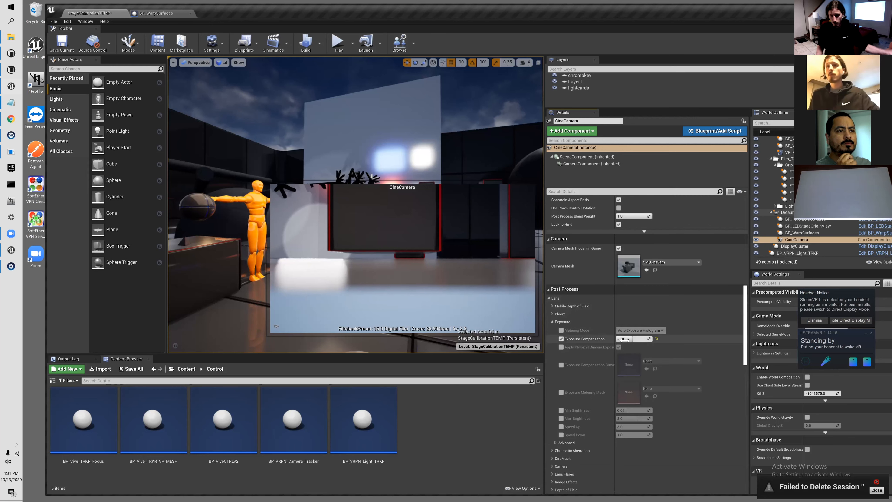
- Try a lower exposure compensation on the CineCamera, reset it to the default of 1.0, and undo the exposure changes
left_click_drag(628, 339, 623, 340)
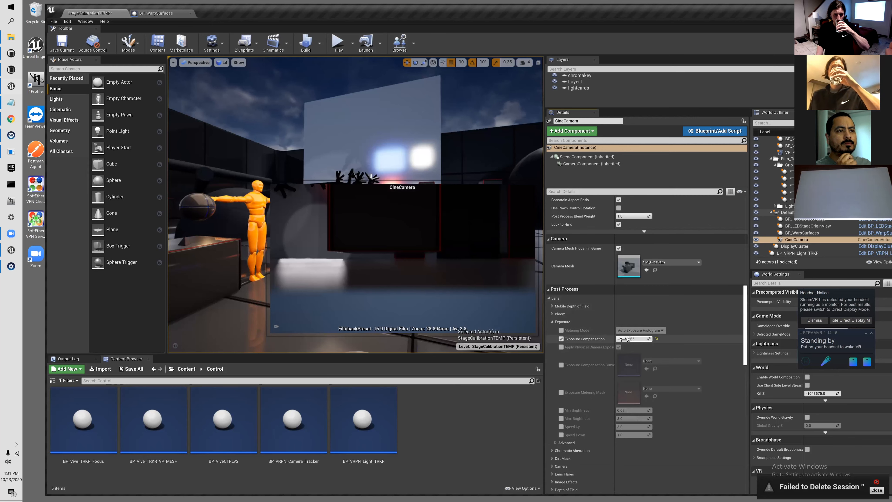
left_click(656, 339)
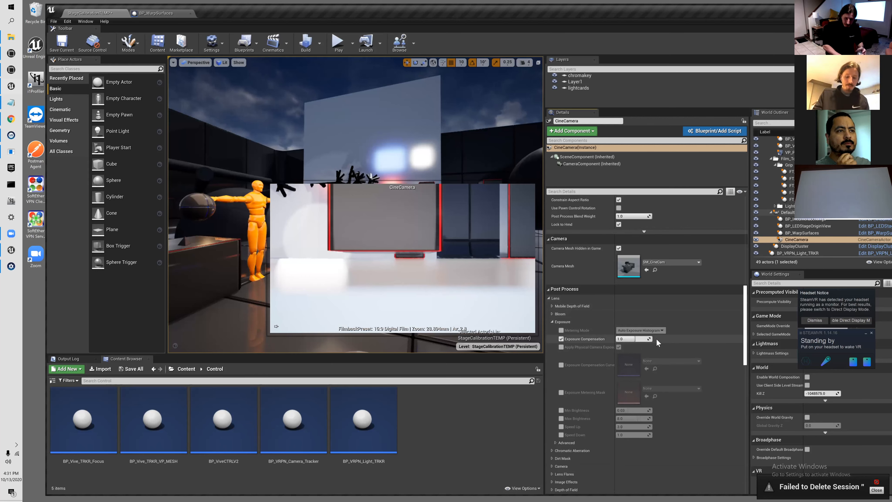
key("ctrl+z")
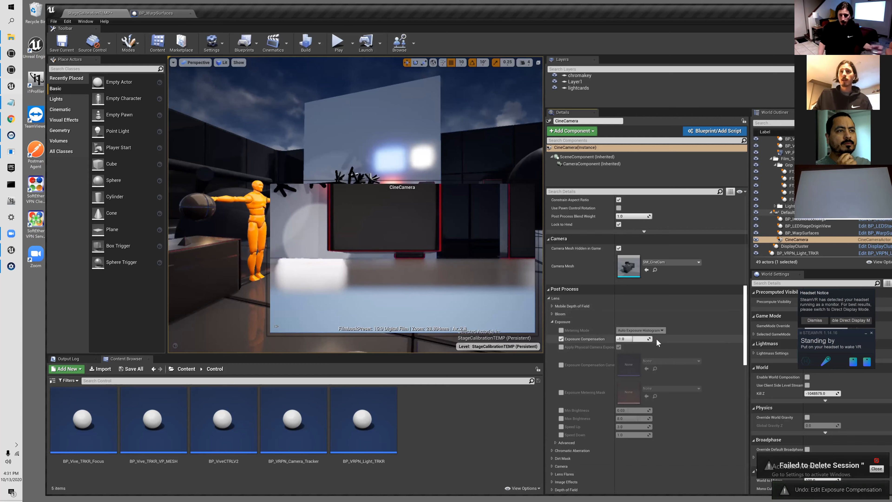
- Examine the CineCamera's post-process Exposure, Chromatic Aberration, Dirt Mask and Camera settings, including shutter speed, ISO and aperture
scroll(691, 331, "down", 3)
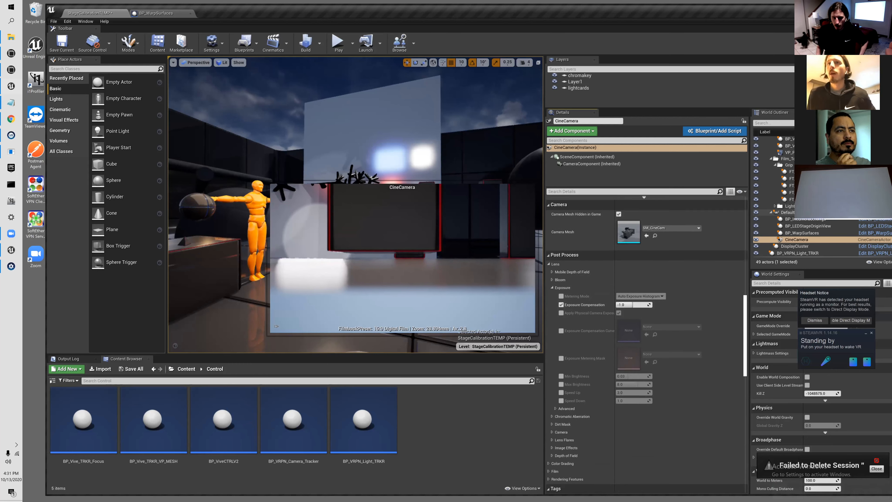
scroll(604, 361, "down", 5)
left_click(551, 379)
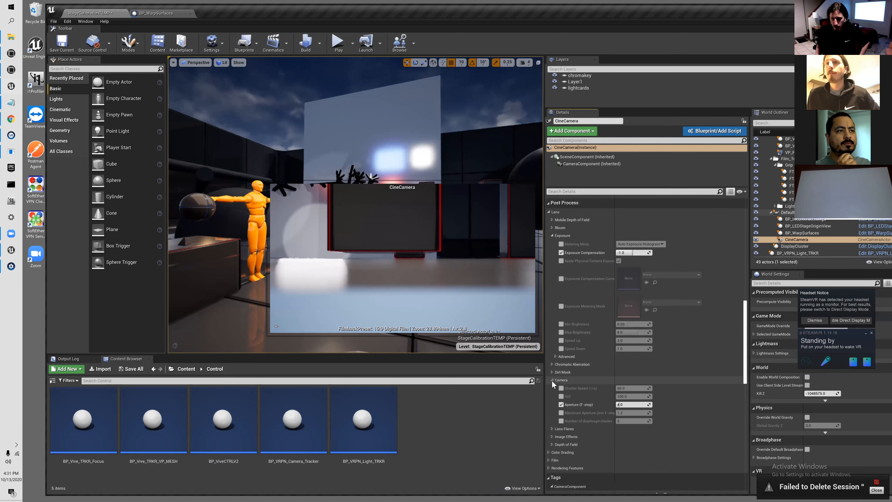
left_click(551, 372)
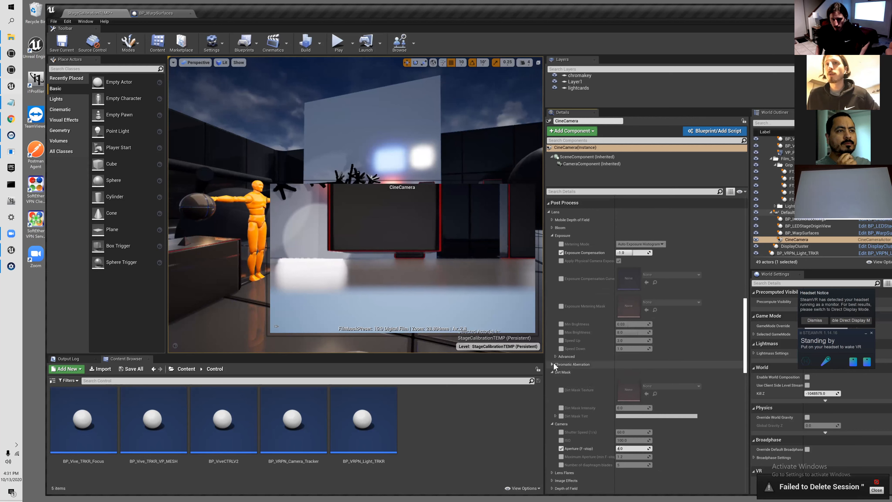
left_click(553, 364)
scroll(553, 363, "down", 1)
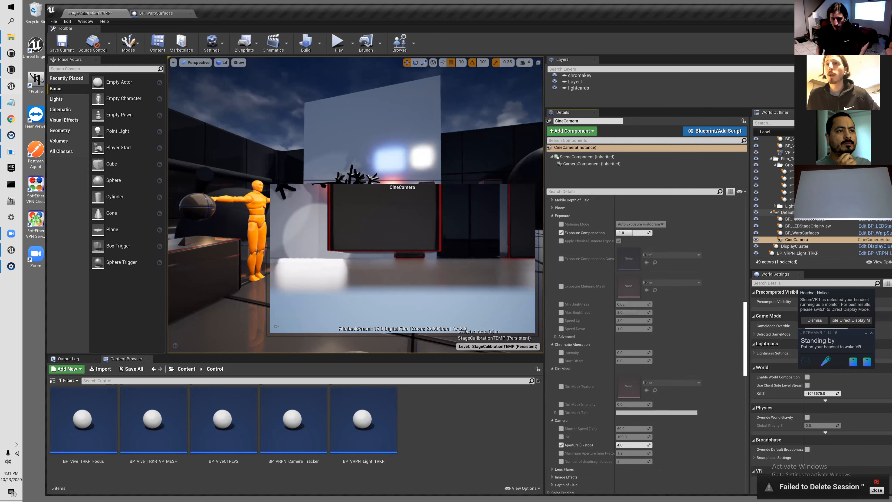
scroll(619, 444, "down", 4)
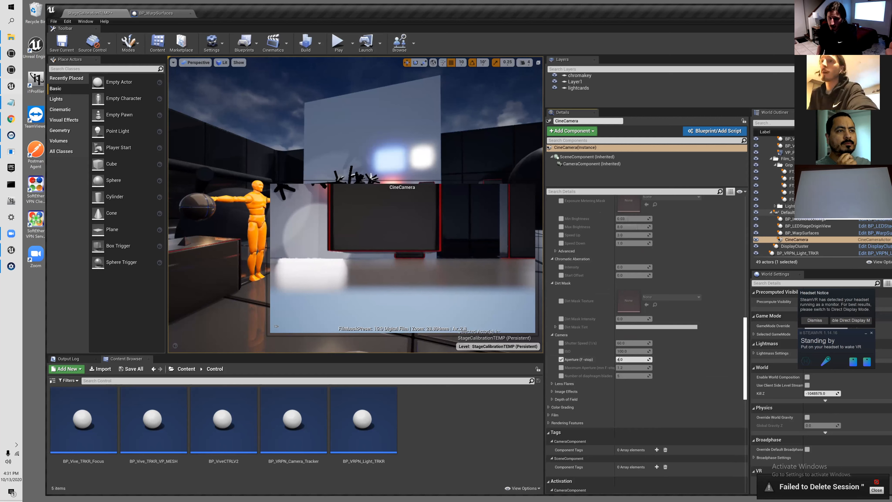
scroll(647, 344, "up", 1)
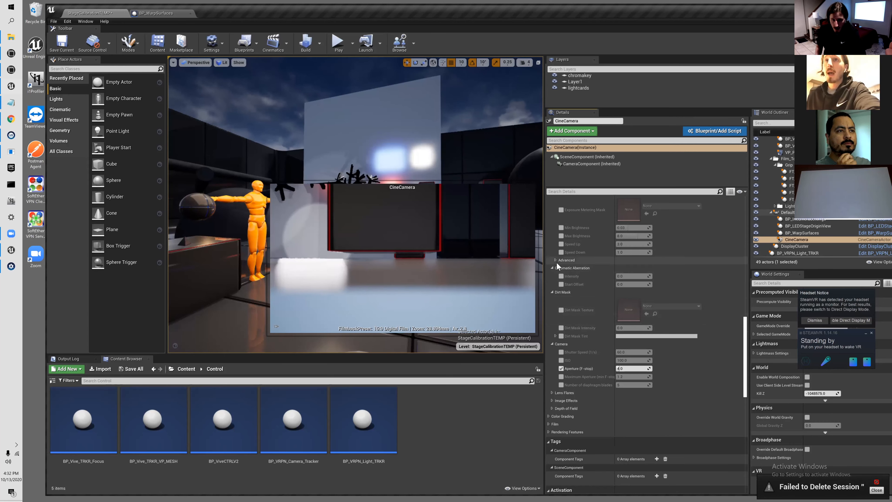
scroll(581, 281, "up", 5)
scroll(582, 282, "down", 6)
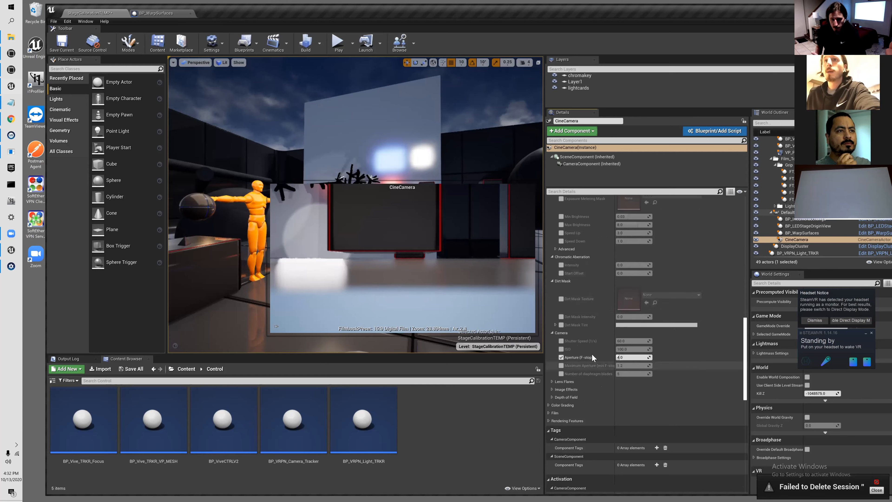
- Inspect the Lens Flares, Image Effects and Depth of Field groups in the CineCamera's post-process lens settings
scroll(581, 365, "down", 1)
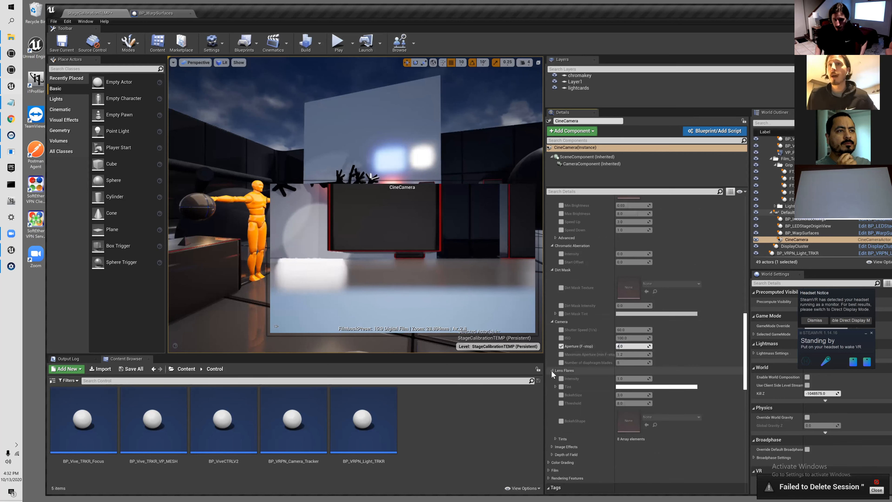
left_click(552, 378)
left_click(552, 378)
left_click(552, 386)
left_click(551, 386)
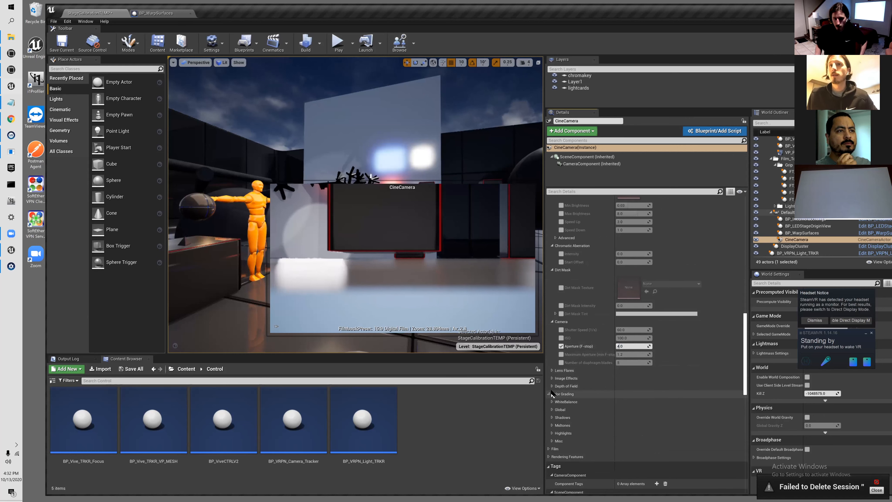
- Expand the CineCamera's Color Grading section and look through its Shadows and Midtones controls
left_click(552, 394)
scroll(562, 394, "down", 1)
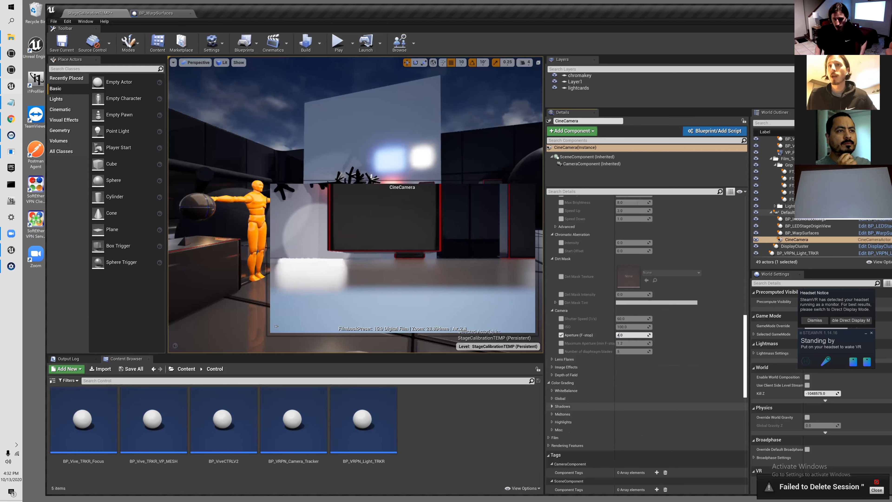
left_click(553, 406)
left_click(552, 406)
left_click(552, 414)
left_click(552, 413)
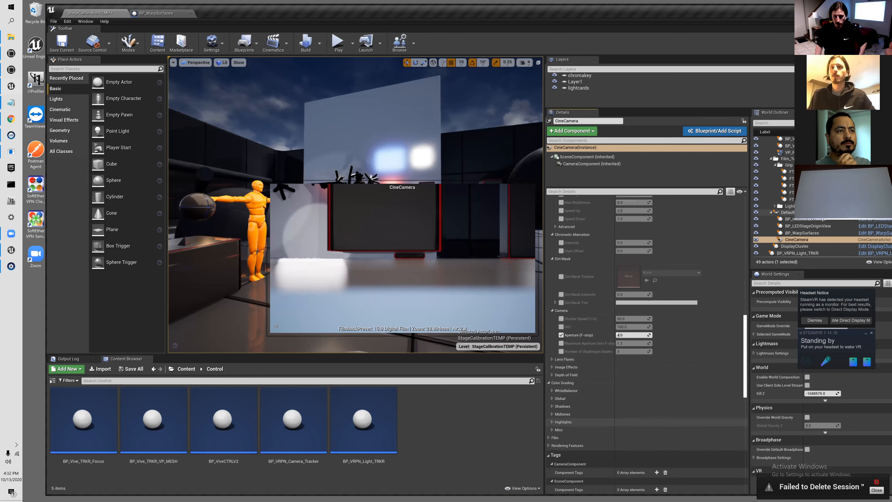
scroll(562, 398, "down", 1)
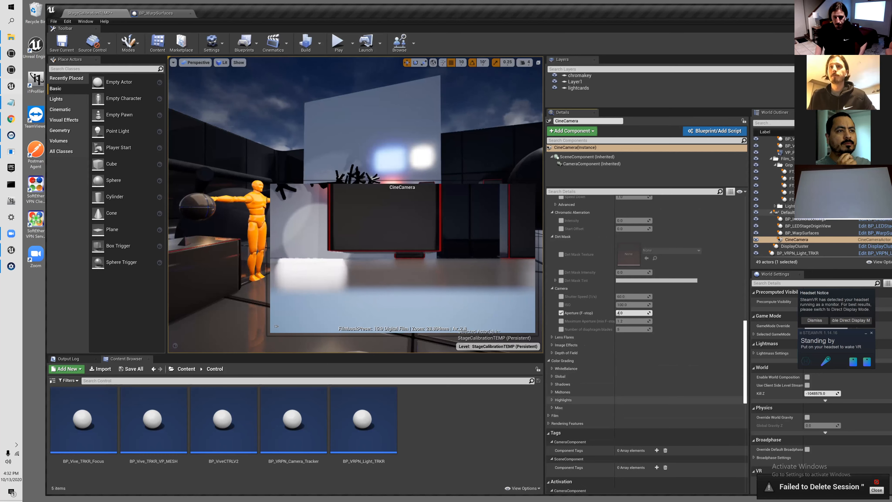
left_click(553, 384)
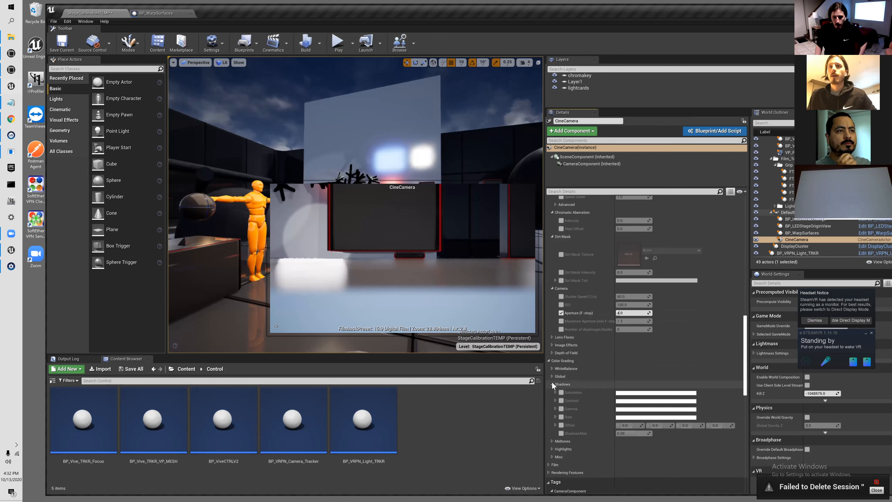
left_click(552, 384)
left_click(552, 391)
left_click(552, 392)
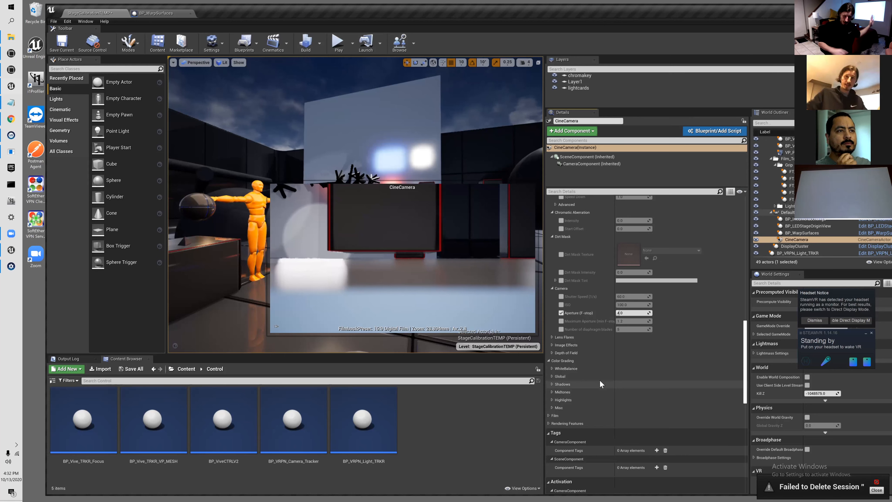
- Review the CineCamera's settings again from Color Grading up to lens and focus, and collapse the Exposure group
left_click(549, 360)
left_click(550, 360)
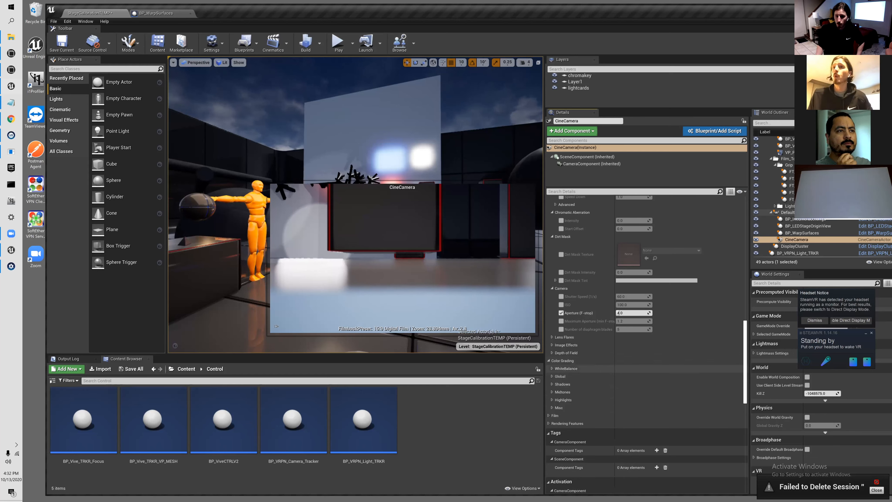
scroll(647, 344, "up", 8)
scroll(647, 344, "down", 8)
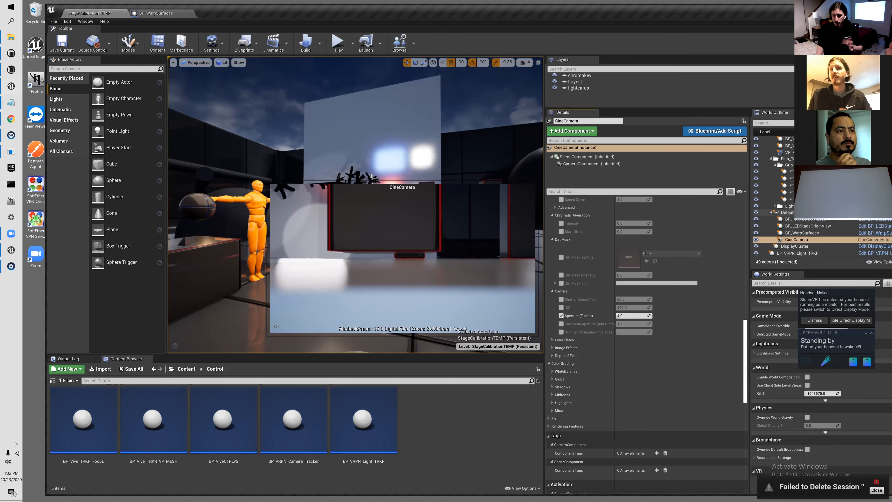
right_click_drag(693, 347, 693, 353)
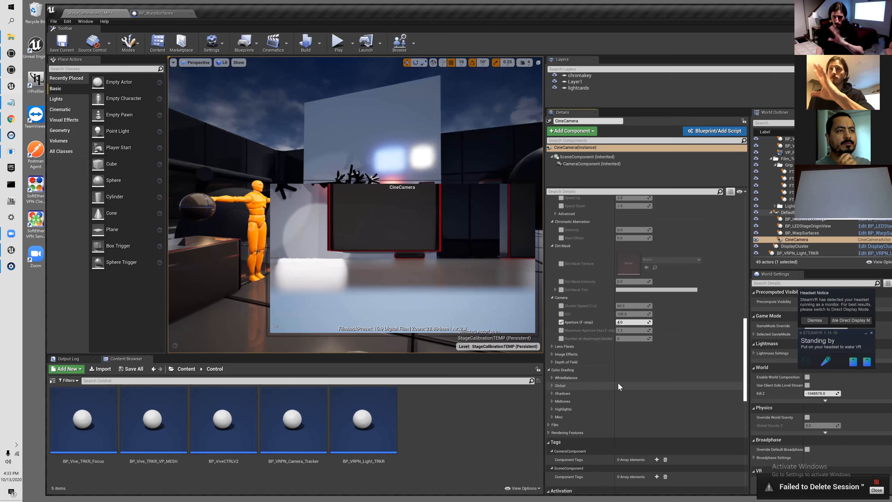
scroll(646, 344, "up", 15)
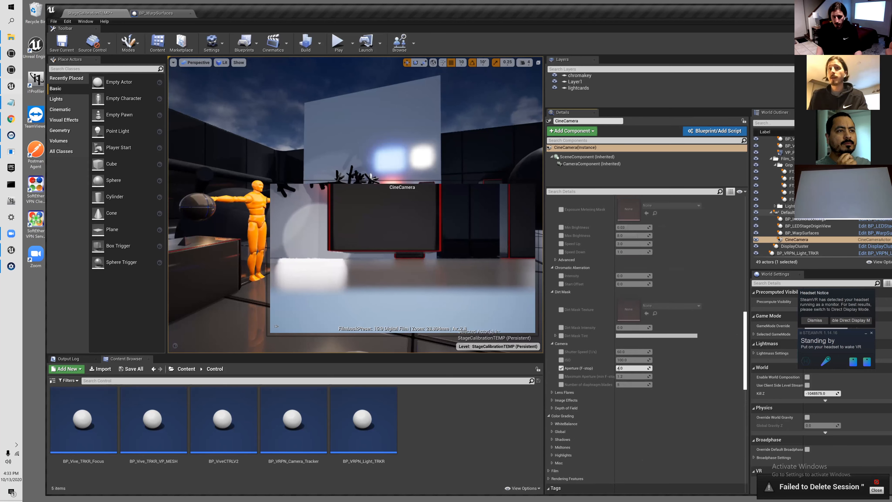
scroll(572, 336, "down", 10)
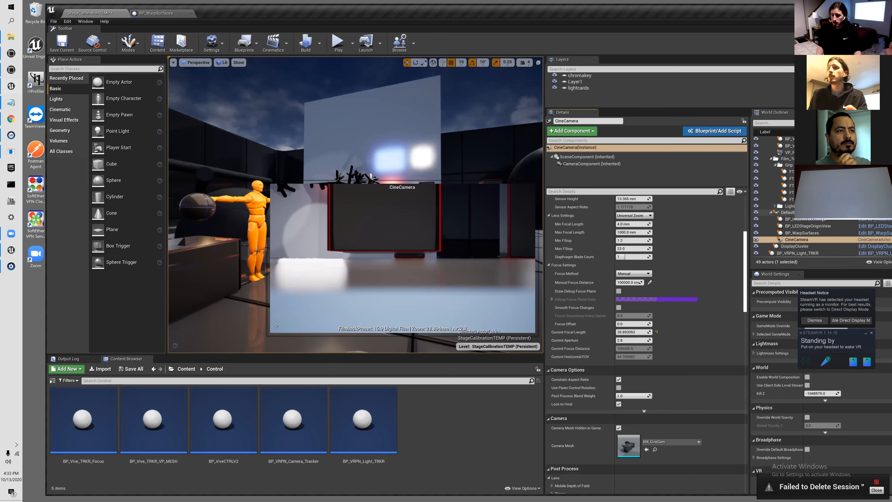
left_click(552, 391)
left_click(552, 391)
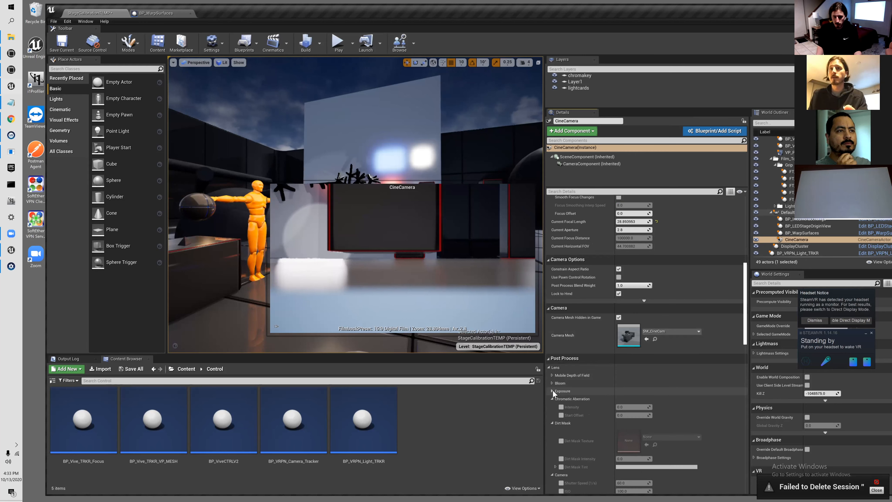
- Collapse the CineCamera's Chromatic Aberration, Dirt Mask and Camera groups in the post-process lens settings
left_click(552, 398)
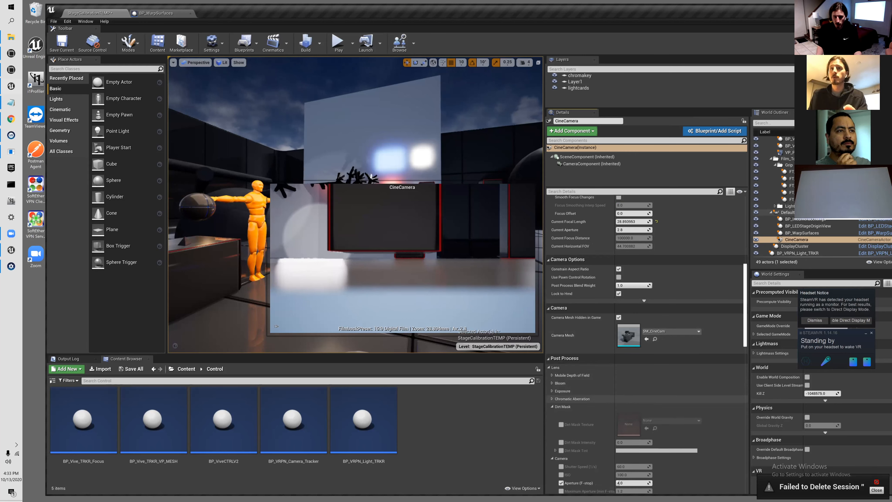
left_click(552, 407)
left_click(552, 414)
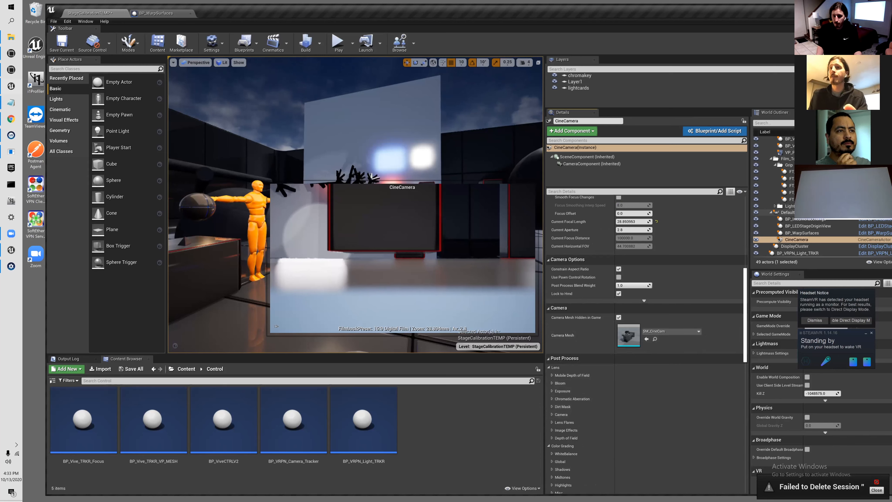
- Look into the White Balance, Global and Shadows groups under the CineCamera's Color Grading and leave them collapsed
scroll(646, 344, "down", 3)
left_click(552, 342)
left_click(552, 343)
left_click(552, 341)
left_click(551, 342)
left_click(552, 342)
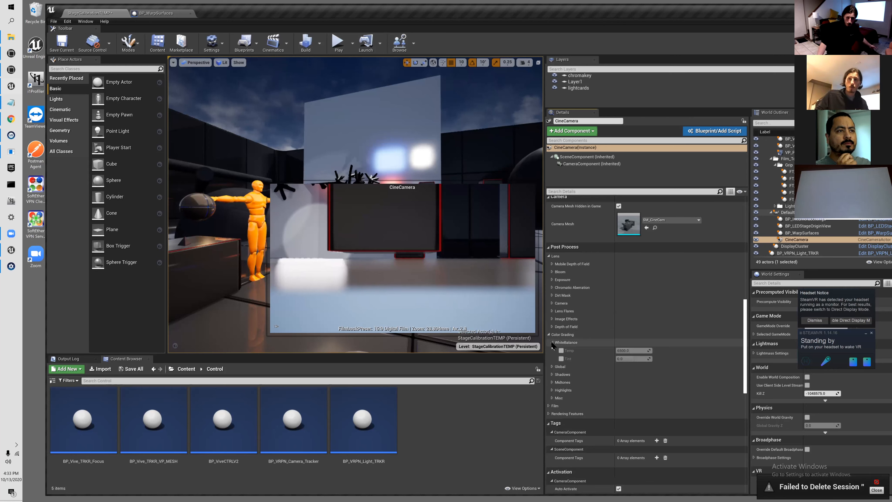
left_click(552, 342)
left_click(553, 351)
left_click(552, 351)
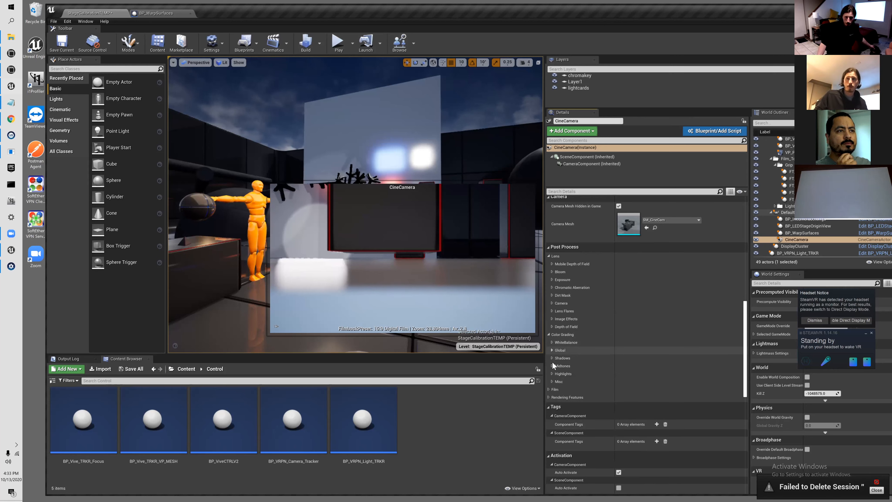
left_click(552, 359)
left_click(552, 358)
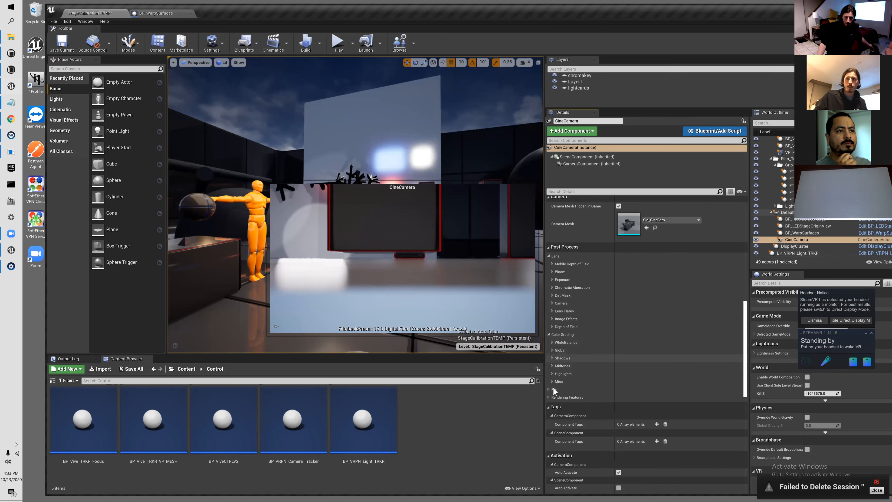
- Inspect the CineCamera's post-process Film and Rendering Features sections, then collapse both
left_click(549, 390)
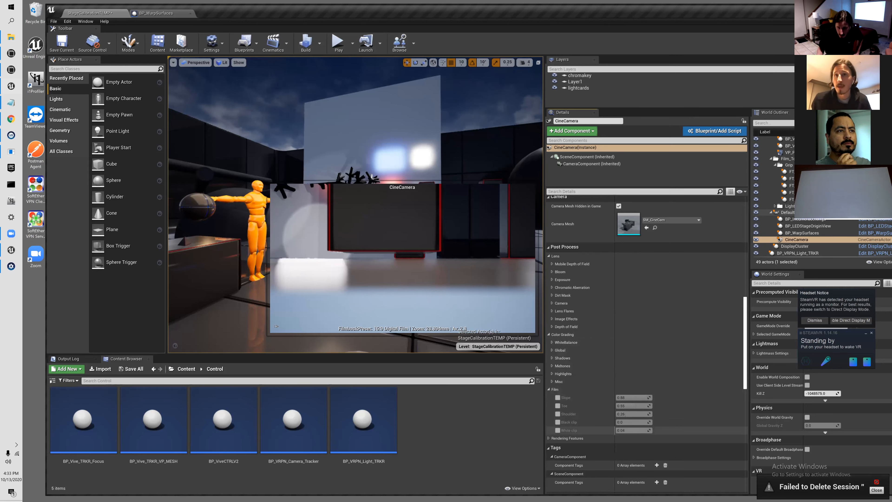
scroll(646, 344, "down", 3)
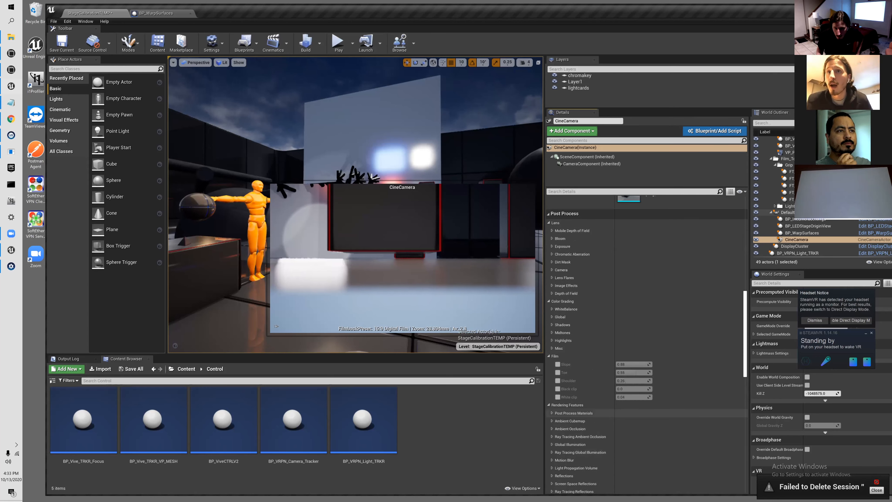
left_click(549, 404)
left_click(549, 356)
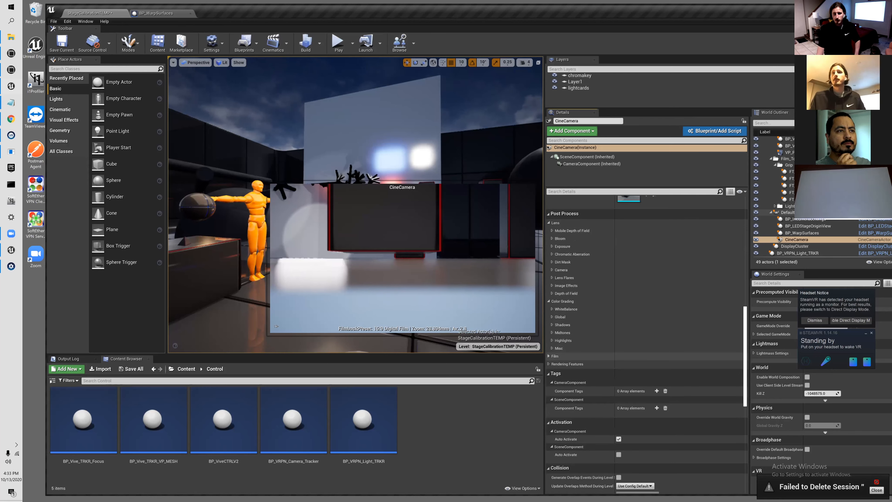
- Review the CineCamera's settings from post-process back up to focus, lens, filmback and transform
scroll(646, 344, "up", 10)
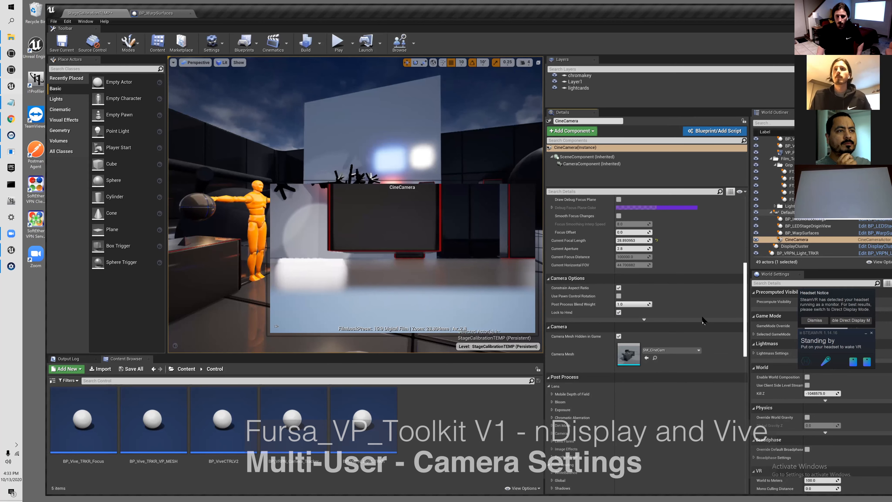
scroll(646, 345, "down", 1)
scroll(646, 344, "up", 15)
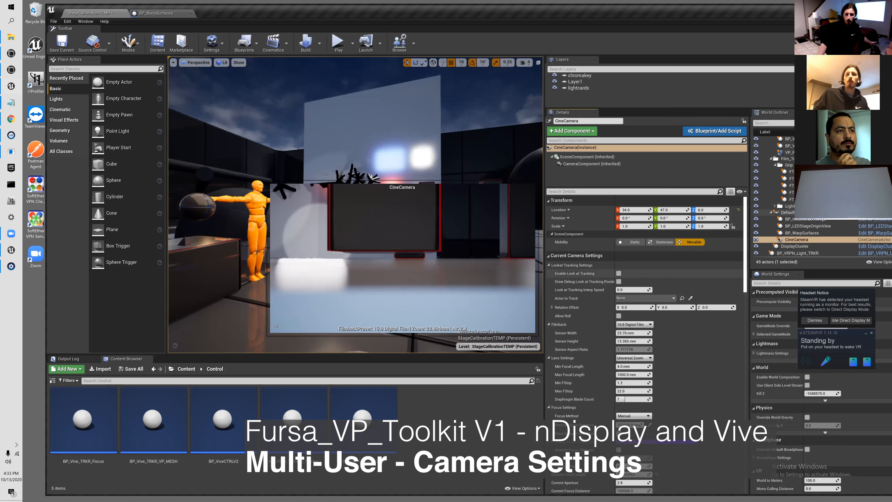
scroll(808, 386, "down", 1)
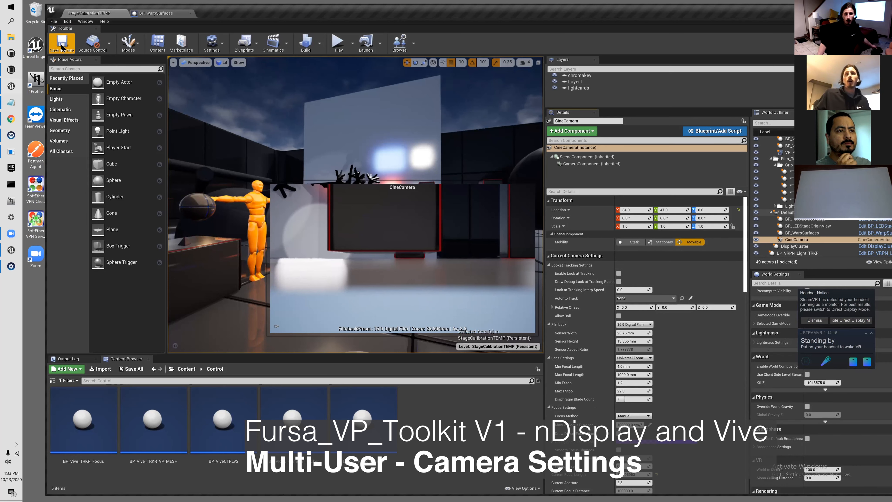